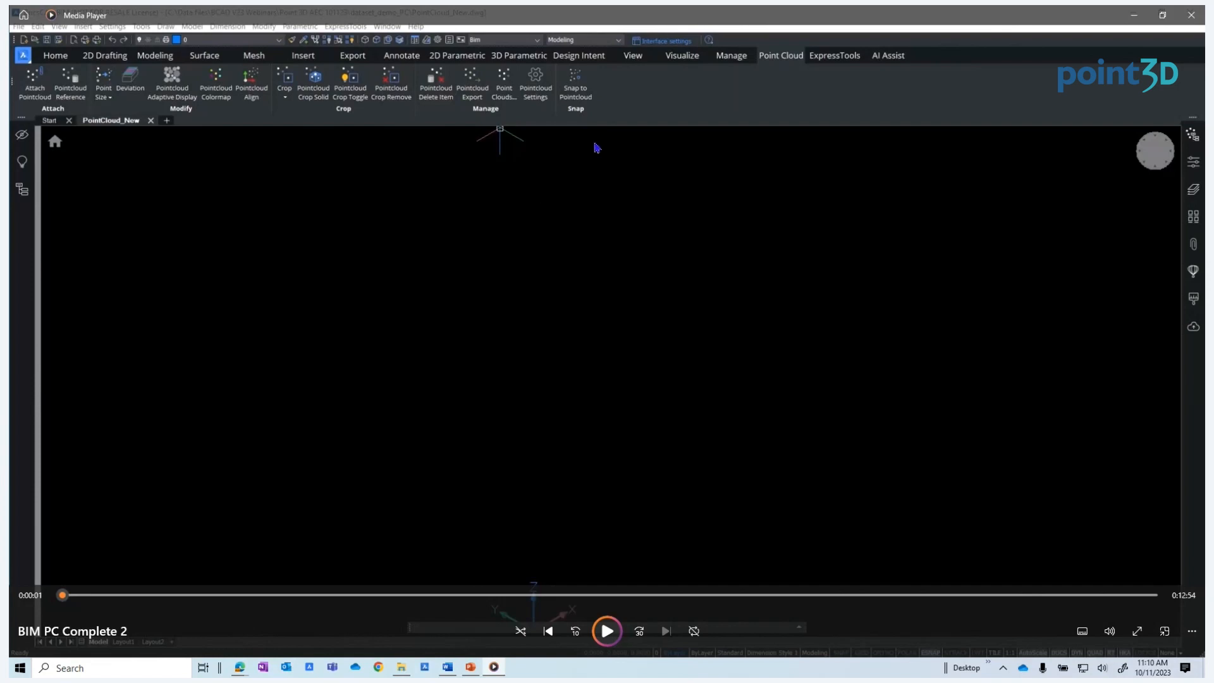
{"action": "left_click", "coordinate": [609, 634]}
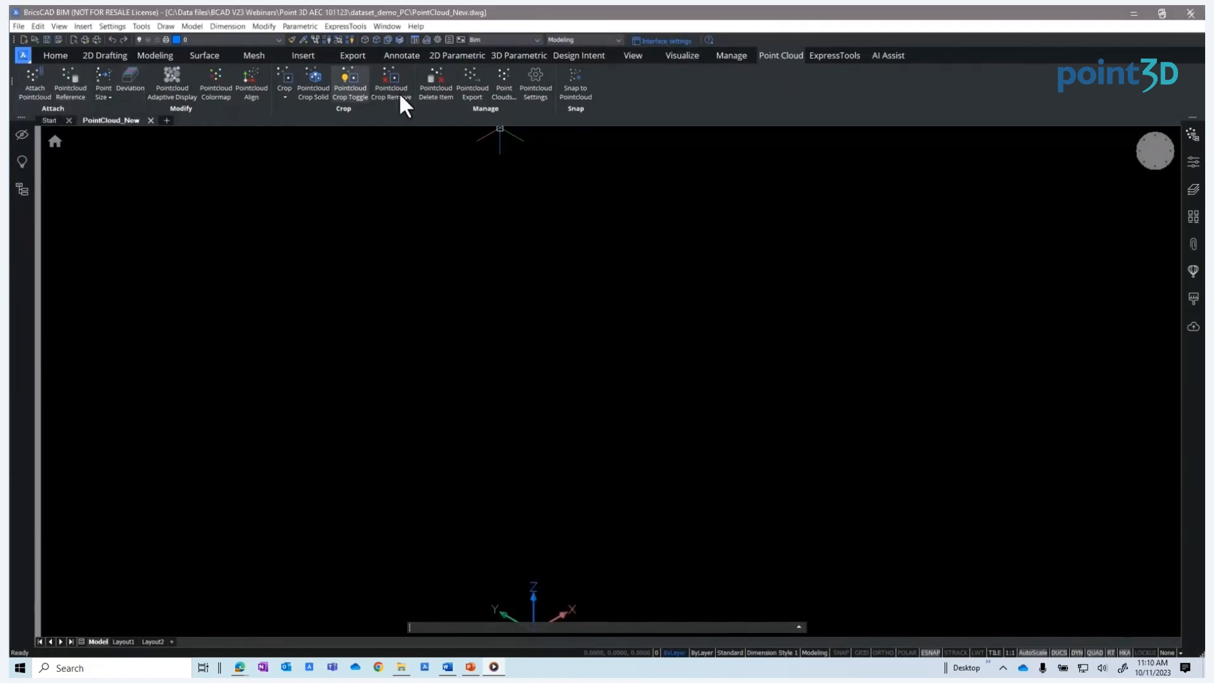
Switch the workspace to BIM and bring up the Point Cloud tools
{"action": "left_click", "coordinate": [604, 39]}
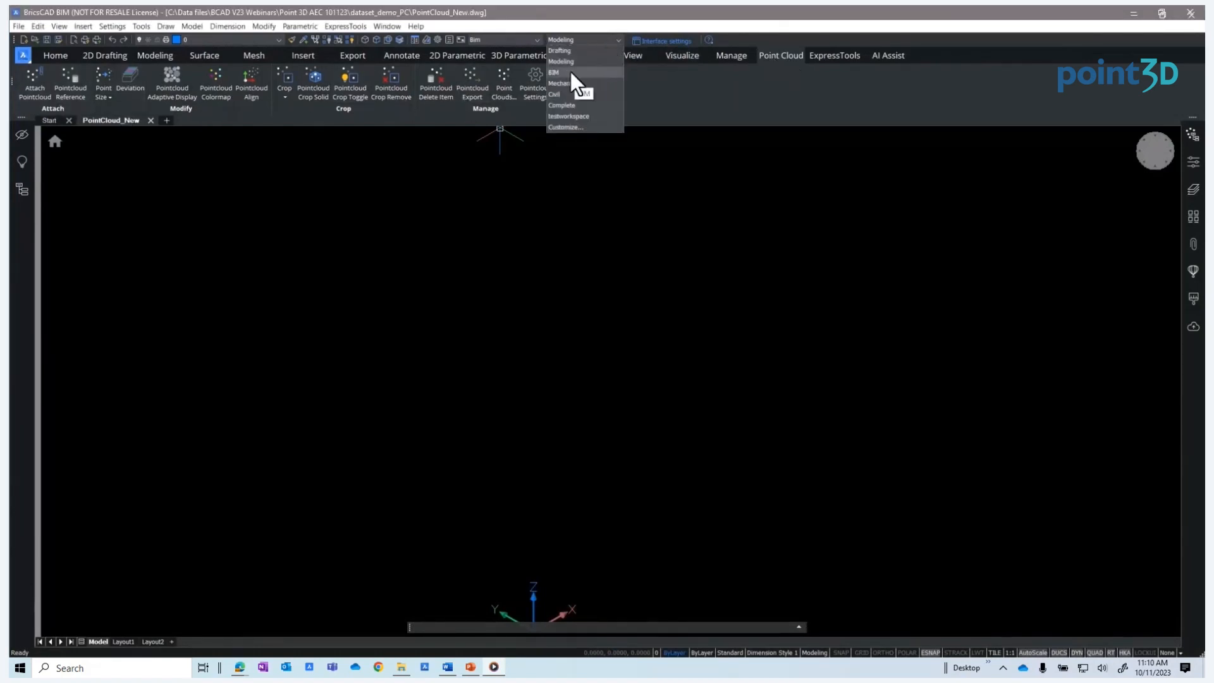
{"action": "left_click", "coordinate": [571, 71]}
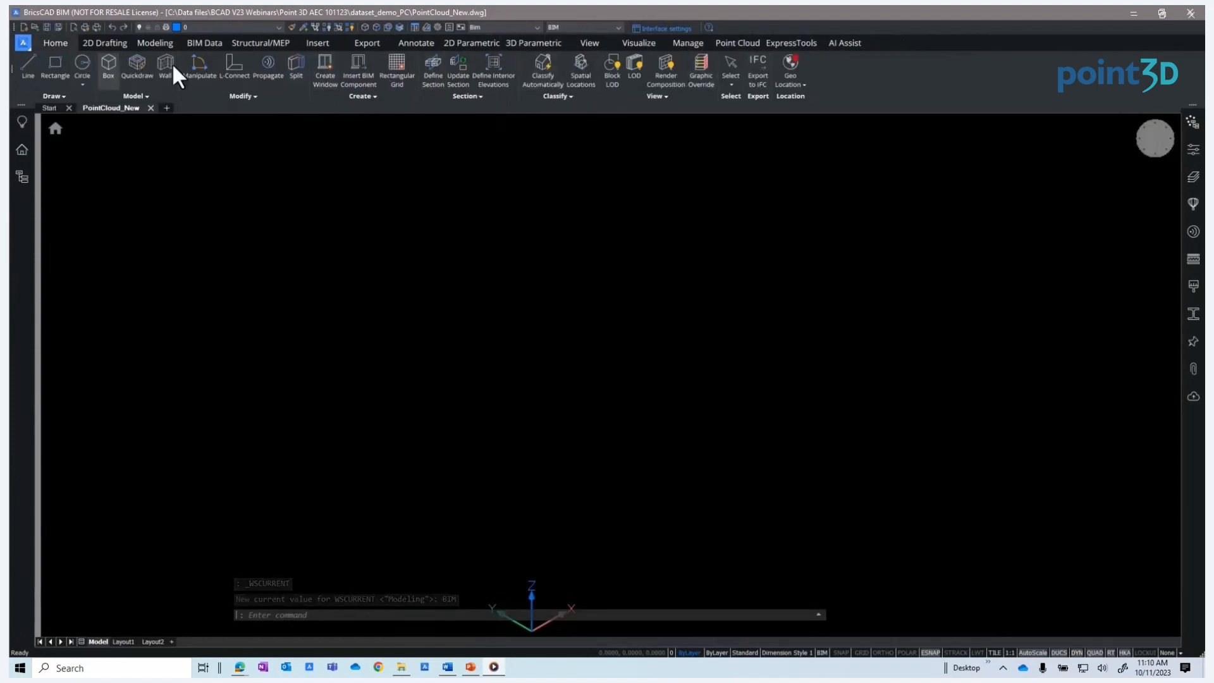
{"action": "left_click", "coordinate": [739, 43]}
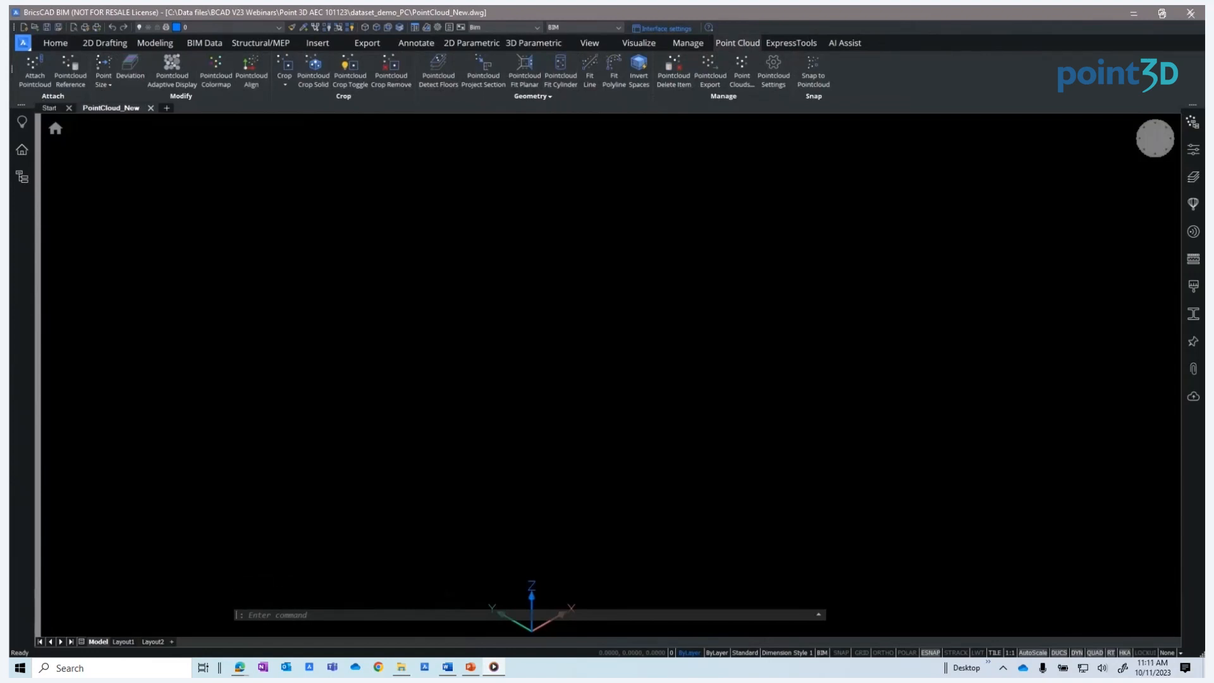
Open the point cloud reference manager and inspect the cache folder settings
{"action": "left_click", "coordinate": [69, 77]}
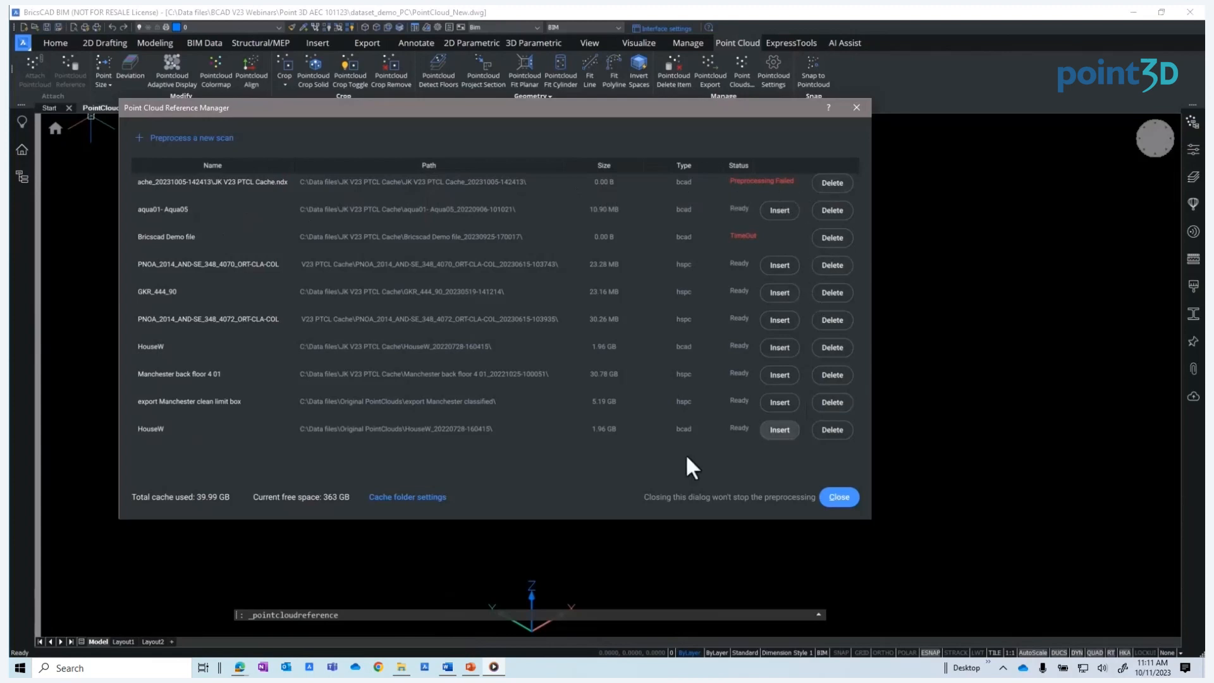
{"action": "left_click", "coordinate": [405, 497]}
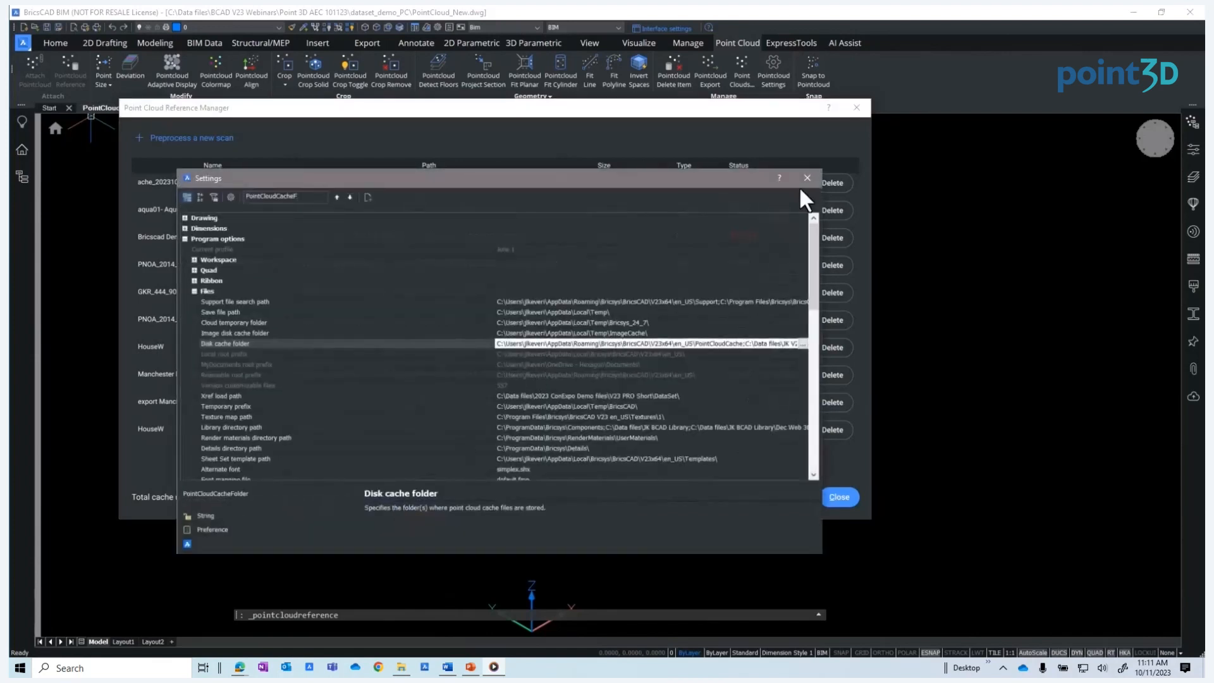
{"action": "left_click", "coordinate": [807, 178]}
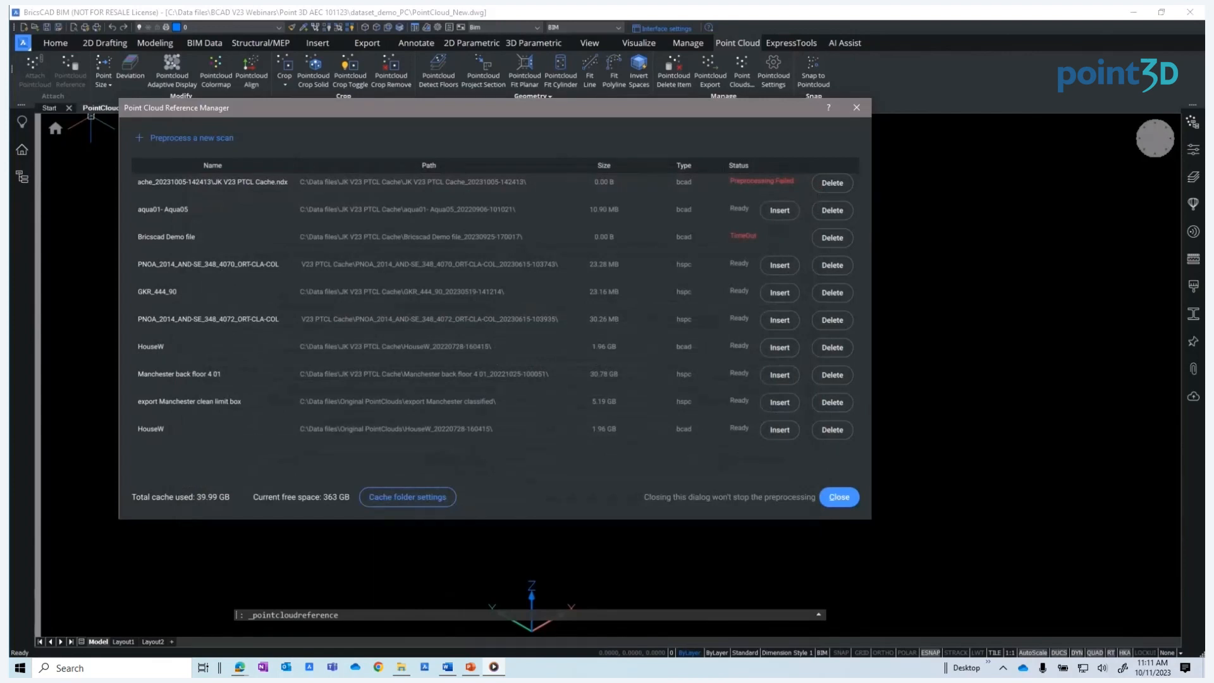
{"action": "left_click", "coordinate": [142, 136]}
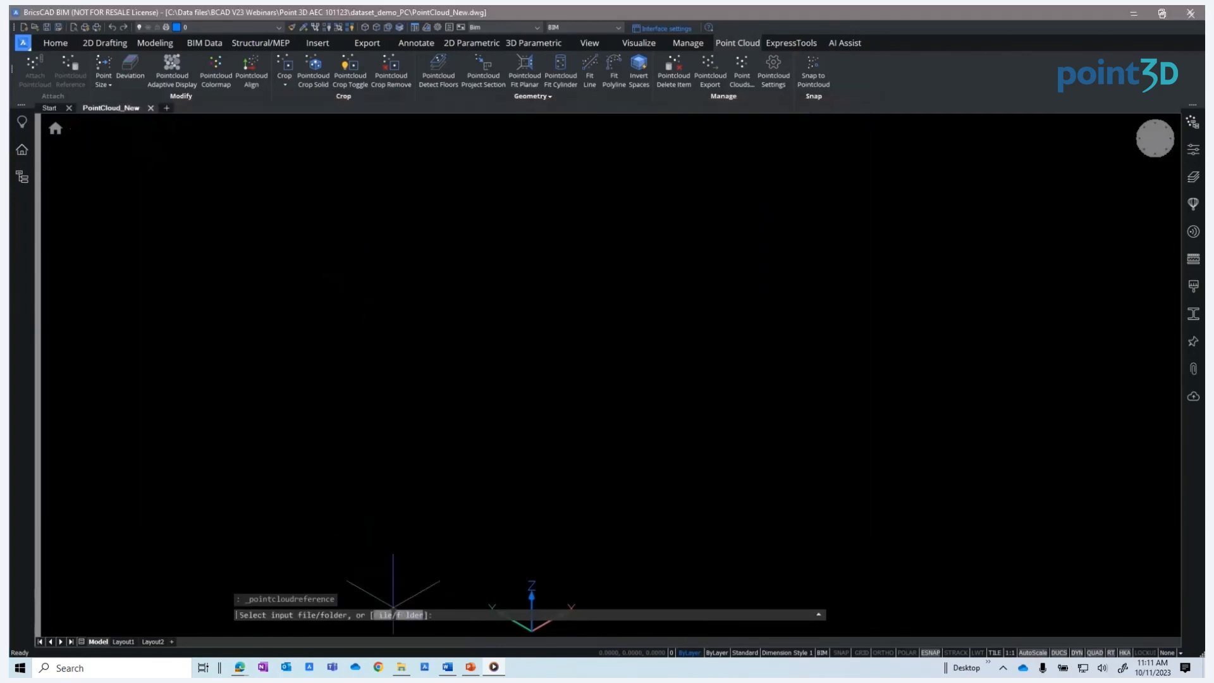
{"action": "left_click", "coordinate": [390, 617]}
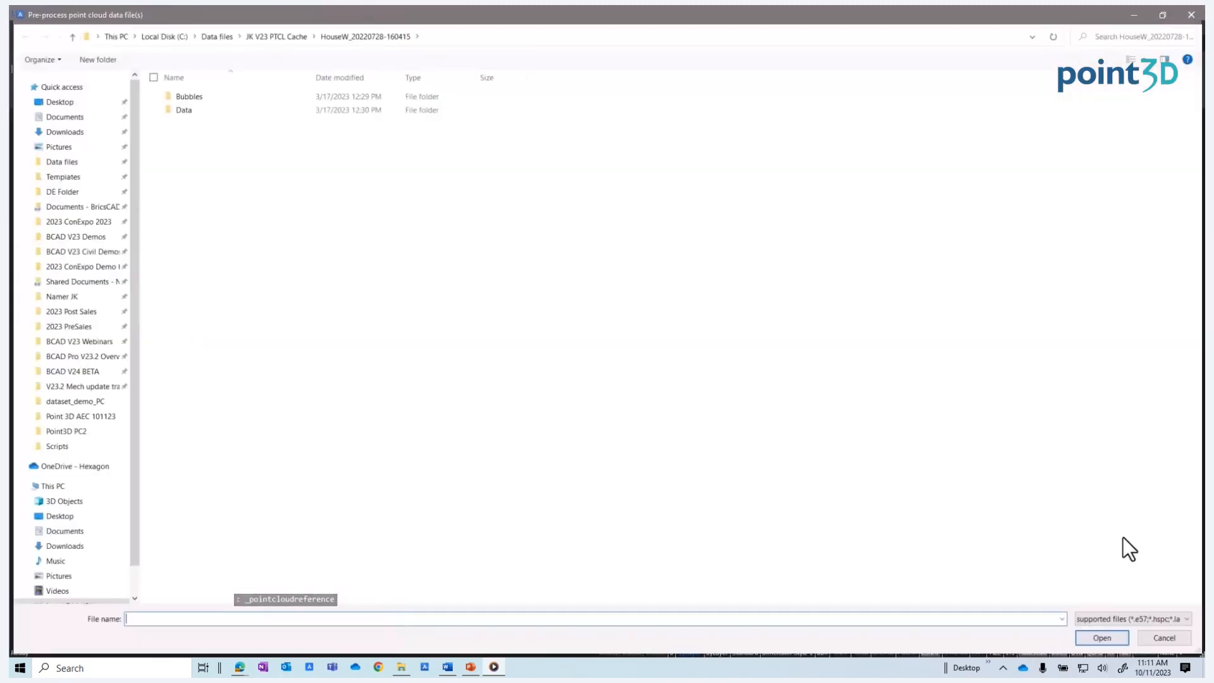
{"action": "left_click", "coordinate": [1180, 618]}
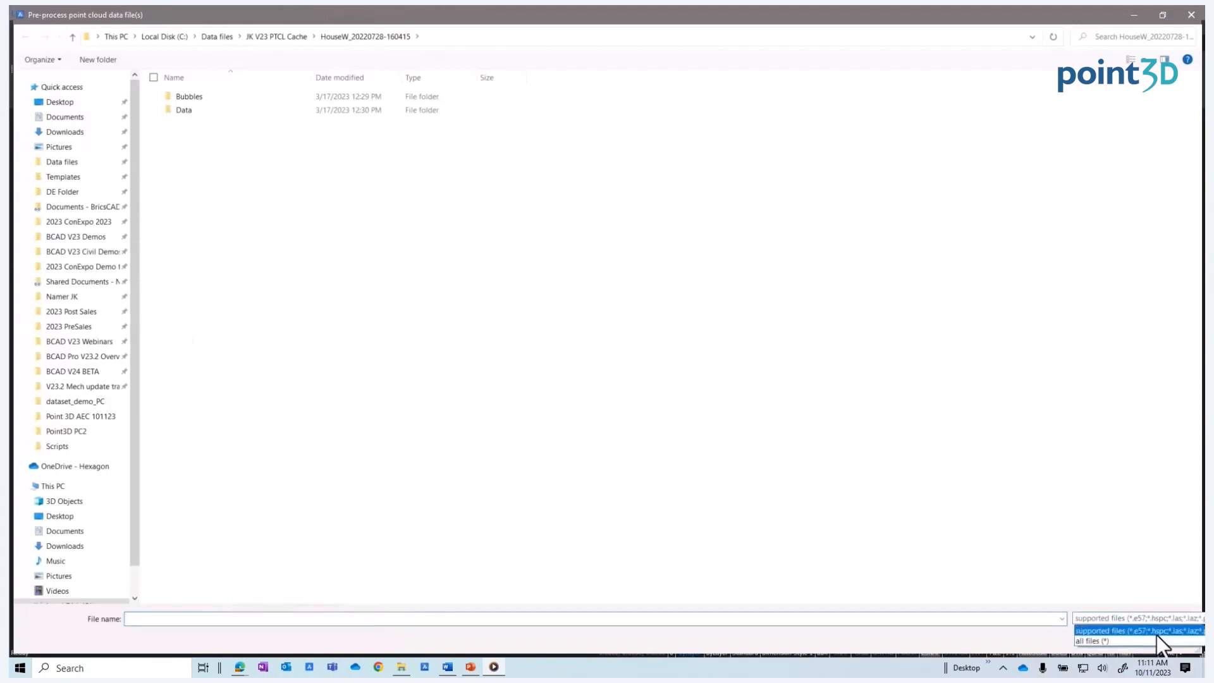
{"action": "left_click", "coordinate": [923, 530]}
{"action": "left_click", "coordinate": [1165, 636]}
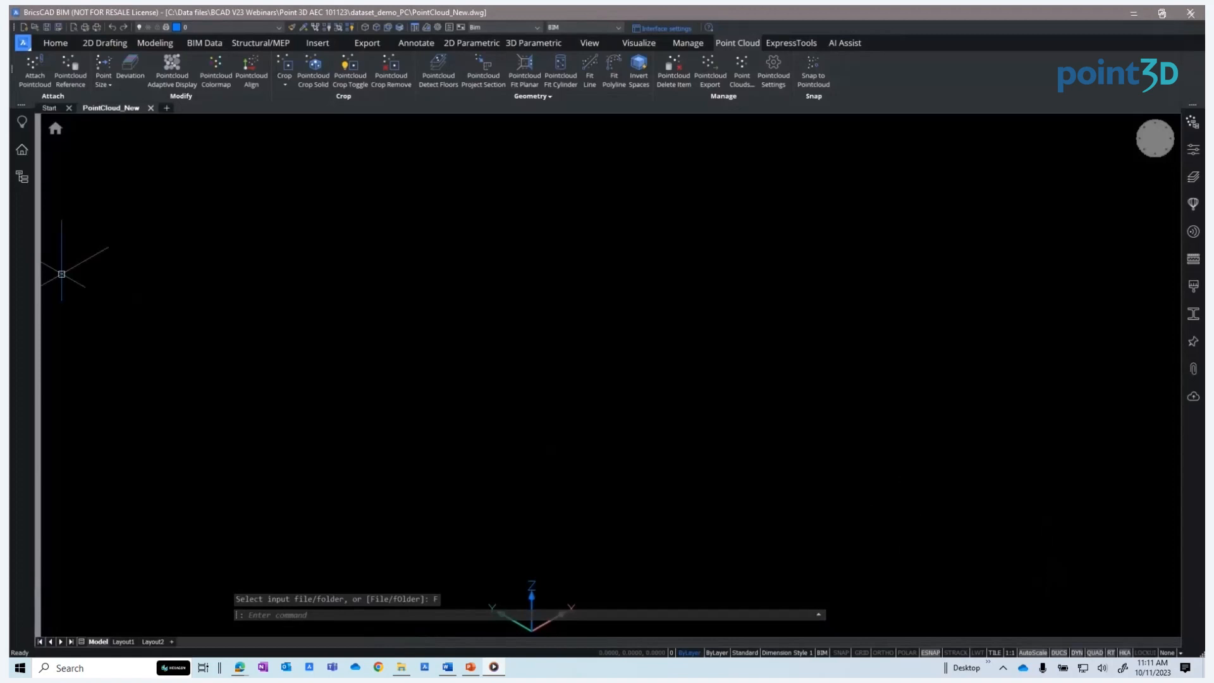
Attach the HouseW point cloud at insertion point 0,0,0 with scale 1 and zoom to its extents
{"action": "left_click", "coordinate": [67, 67]}
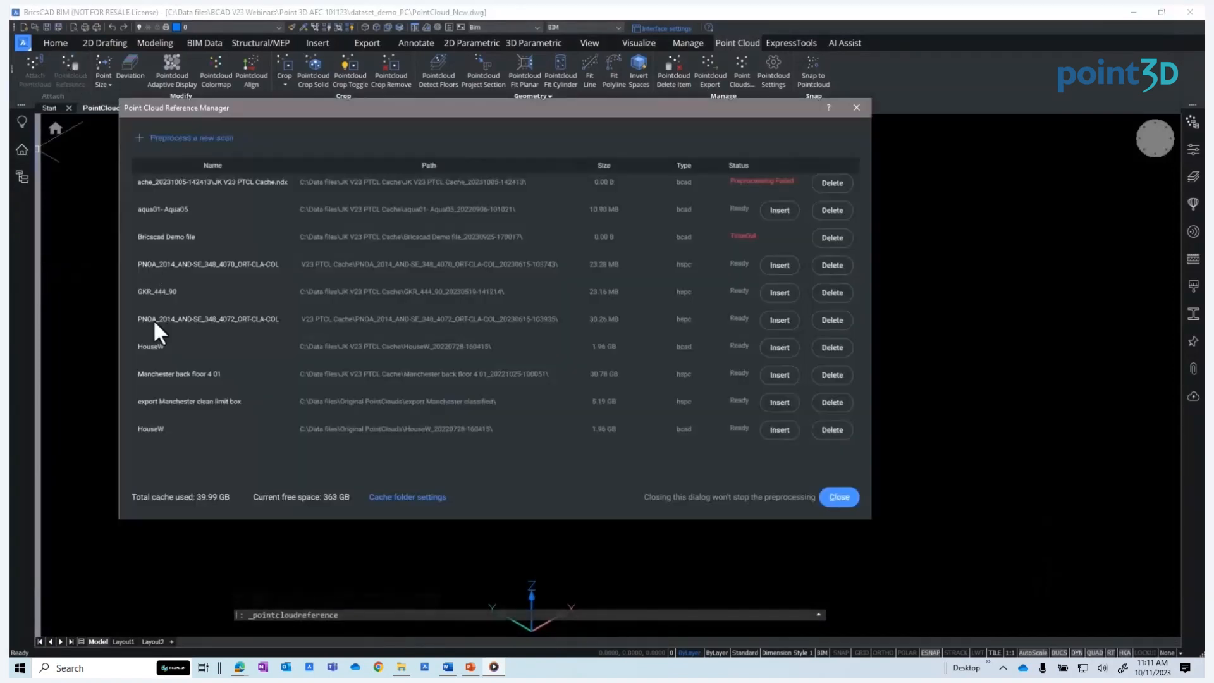
{"action": "left_click", "coordinate": [779, 347]}
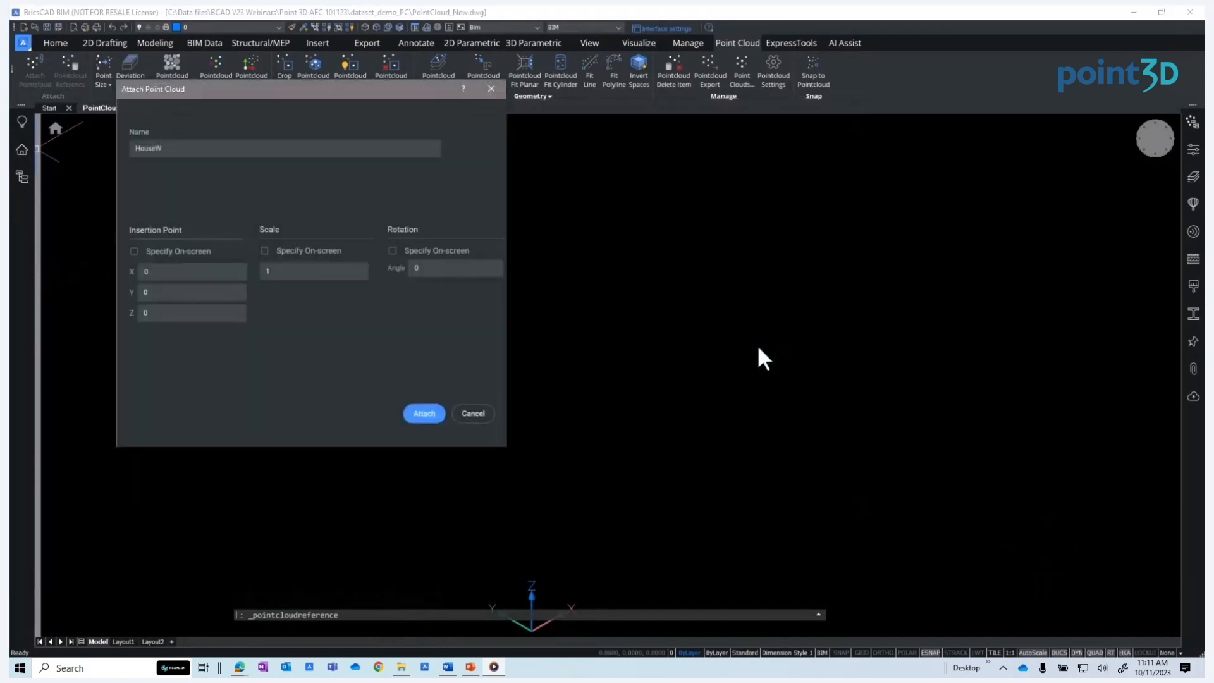
{"action": "left_click", "coordinate": [424, 412]}
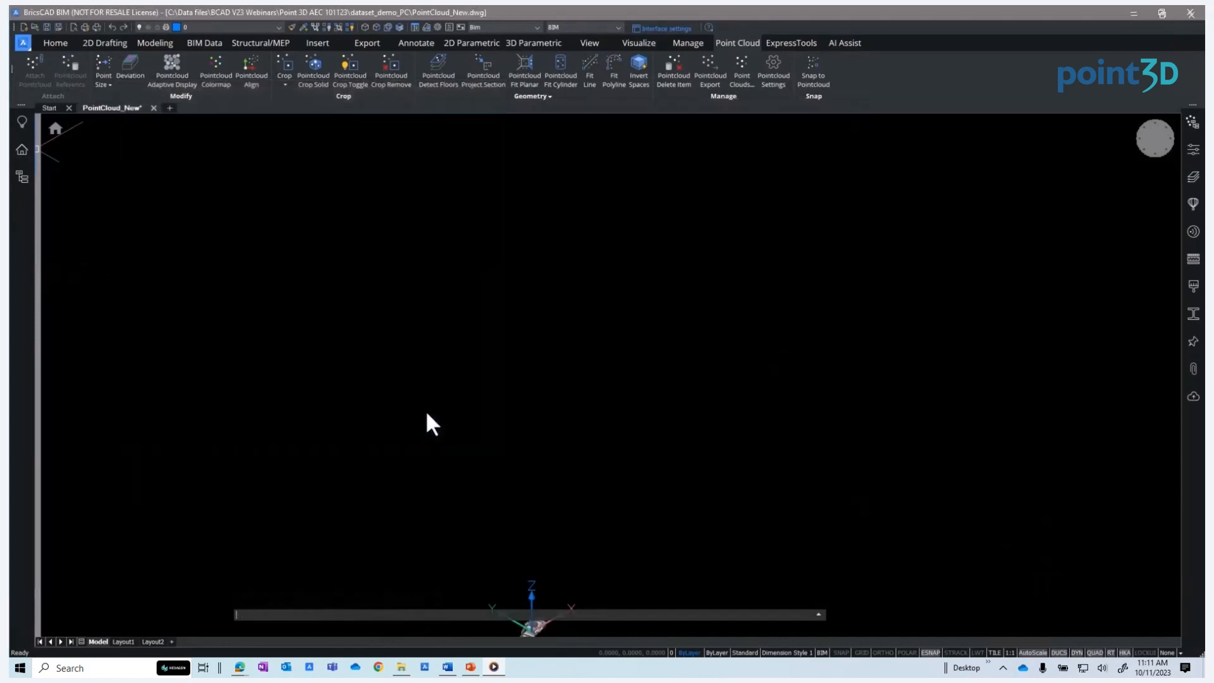
{"action": "type", "text": "z"}
{"action": "key", "text": "Return"}
{"action": "type", "text": "e"}
{"action": "key", "text": "Return"}
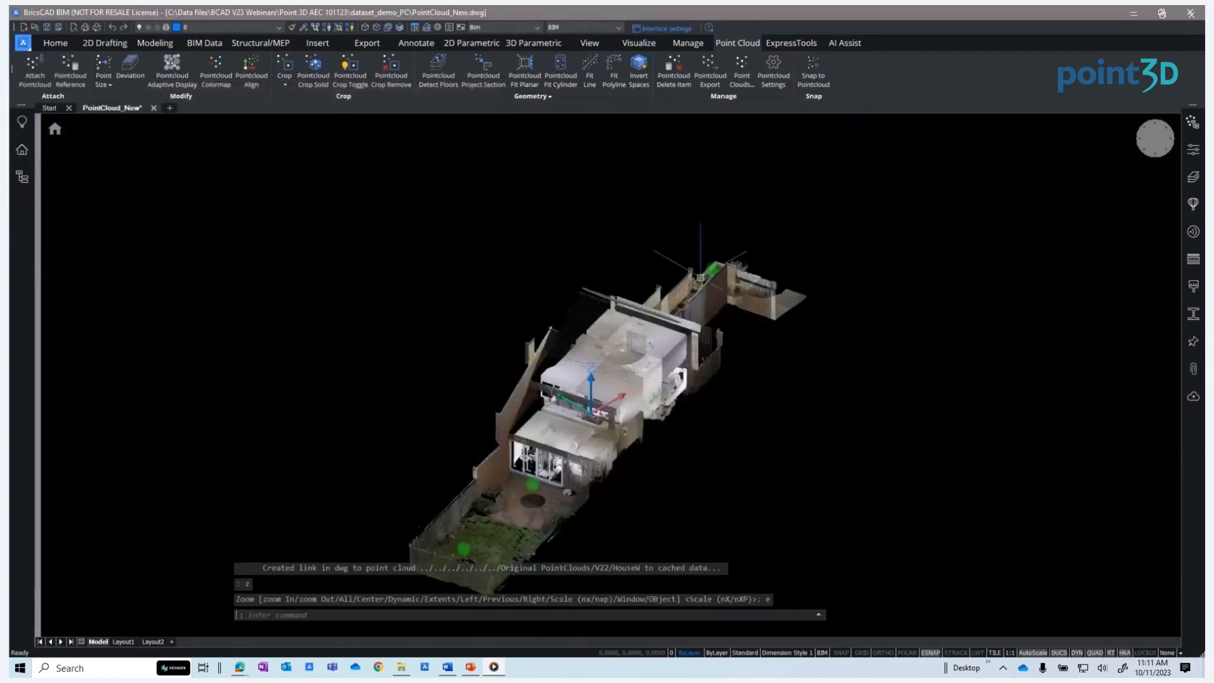
Align the point cloud by window-selecting an area containing walls and choosing to rotate the cloud
{"action": "middle_click_drag", "start_coordinate": [675, 397], "coordinate": [637, 344]}
{"action": "middle_click_drag", "start_coordinate": [642, 406], "coordinate": [578, 394], "text": "shift"}
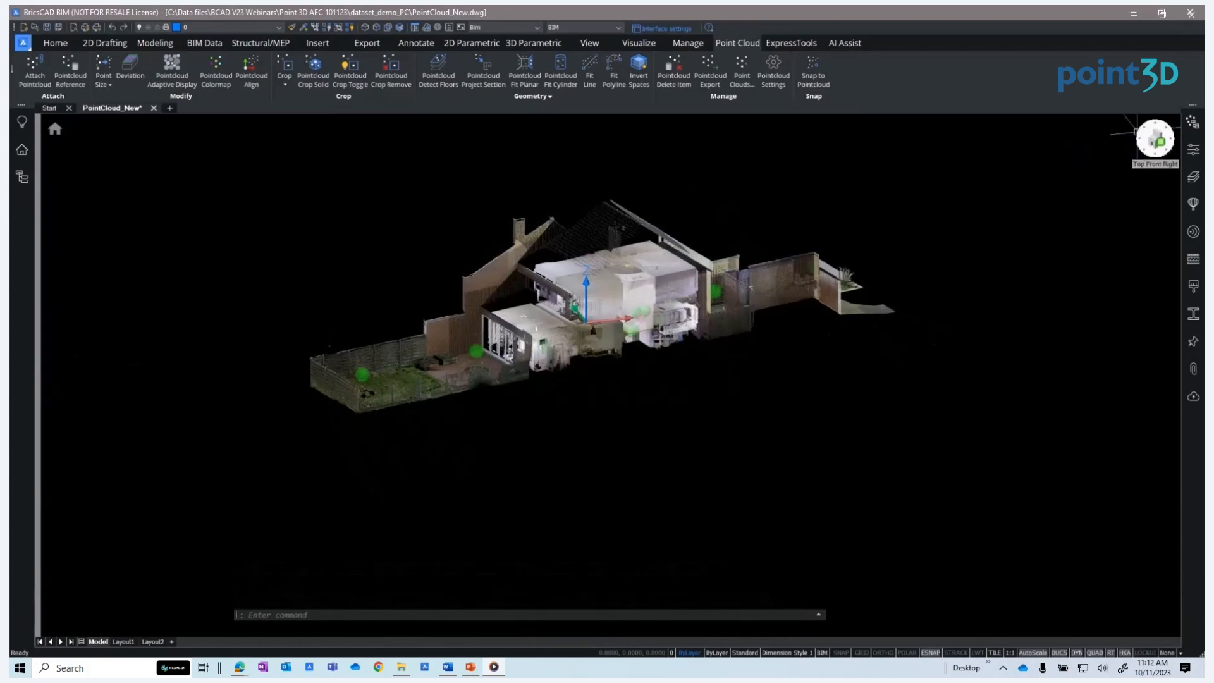
{"action": "left_click", "coordinate": [1158, 139]}
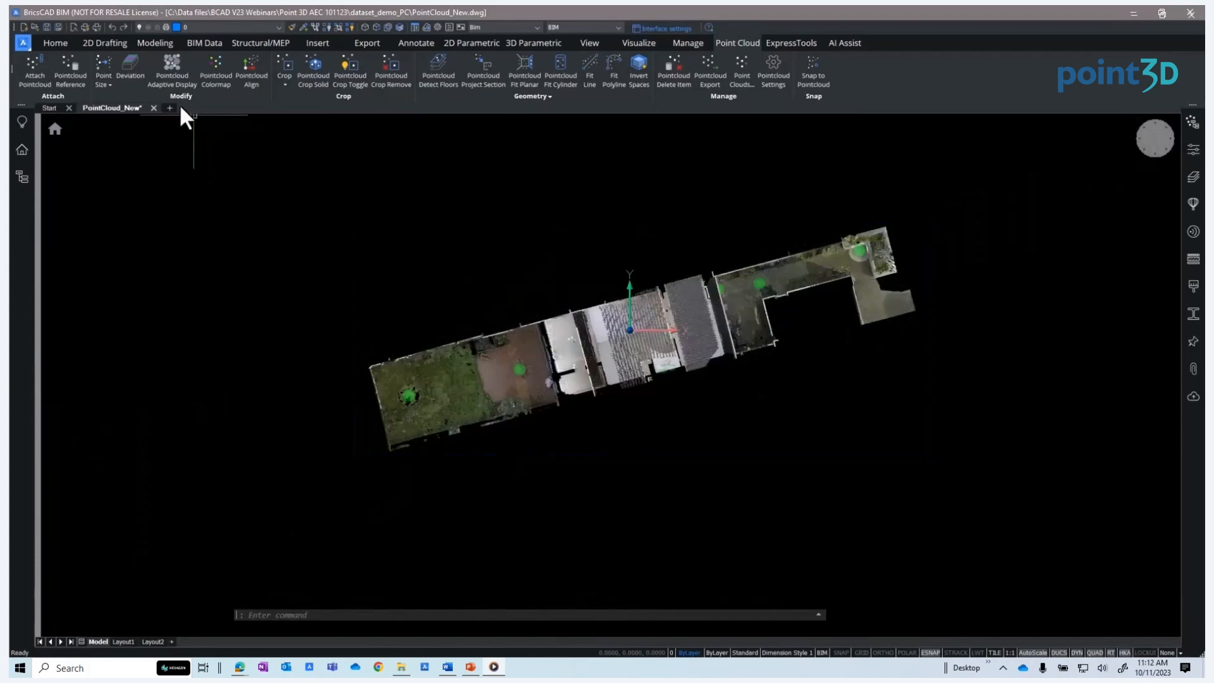
{"action": "left_click", "coordinate": [249, 77]}
{"action": "left_click", "coordinate": [271, 151]}
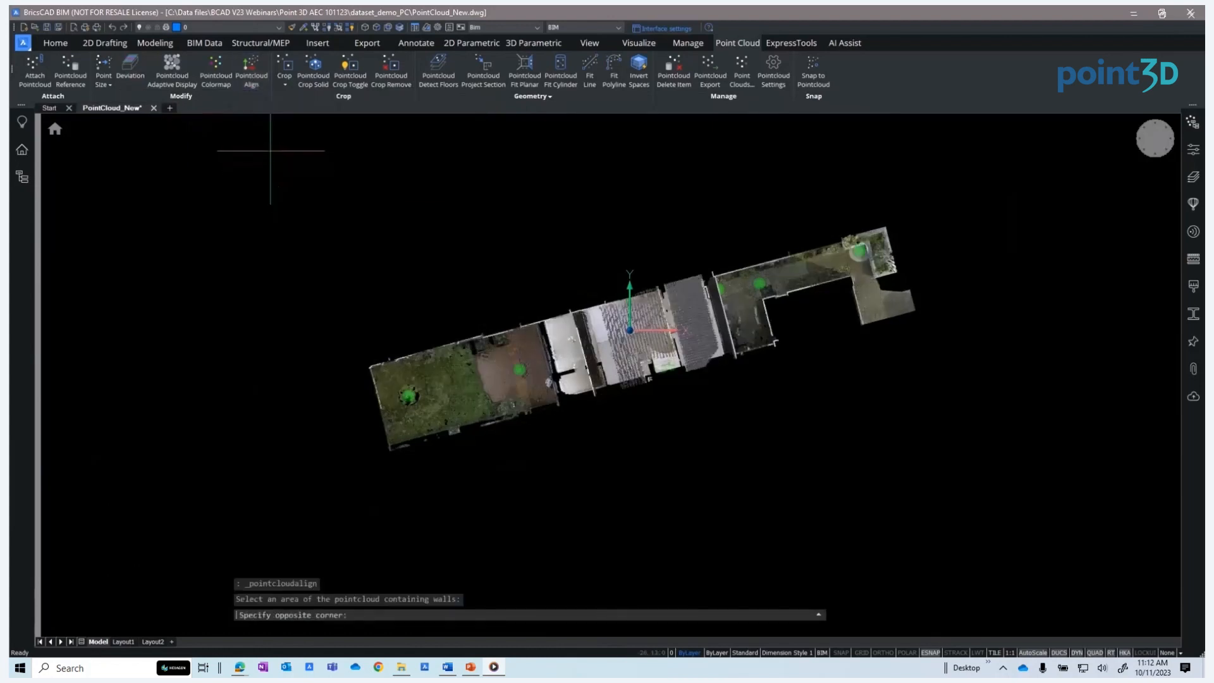
{"action": "left_click", "coordinate": [934, 468]}
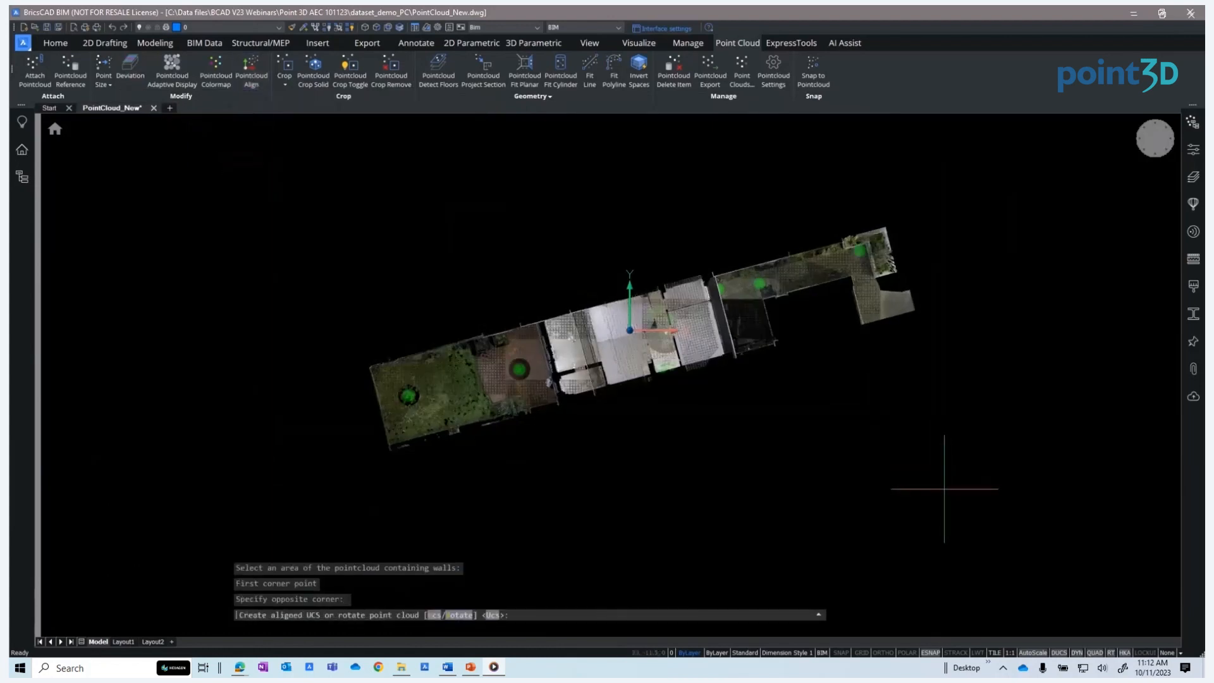
{"action": "left_click", "coordinate": [457, 614]}
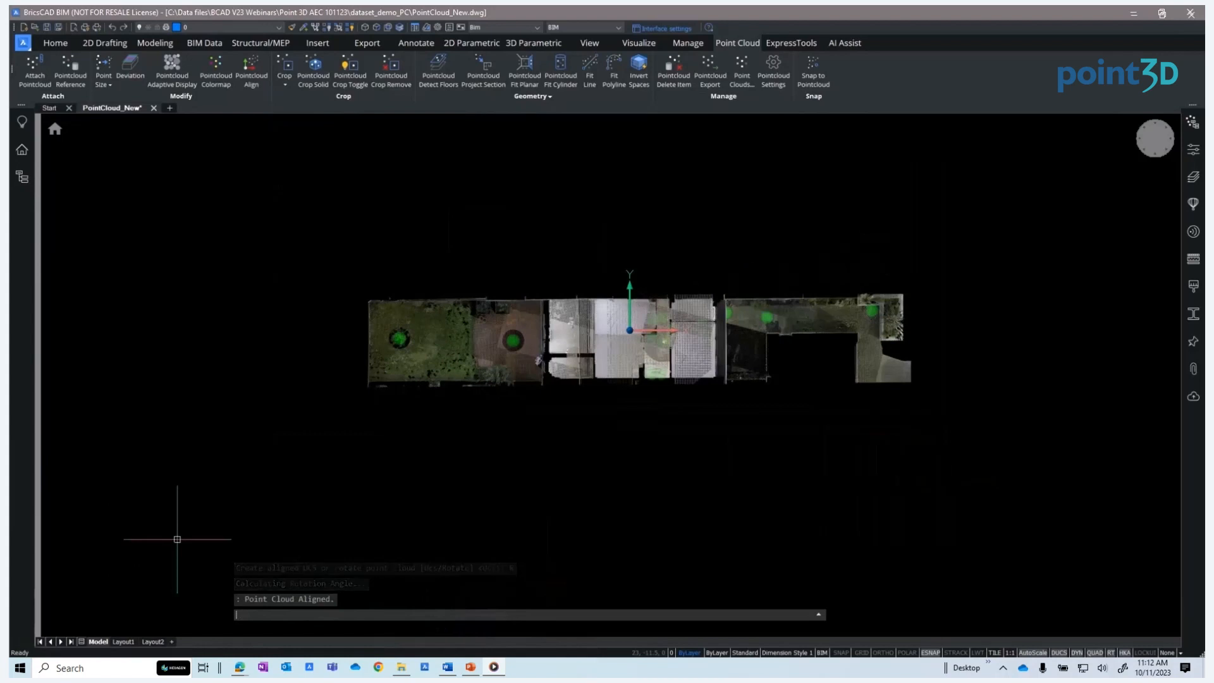
Color the point cloud by elevation using the Spectrum color scheme
{"action": "middle_click_drag", "start_coordinate": [515, 493], "coordinate": [617, 338], "text": "shift"}
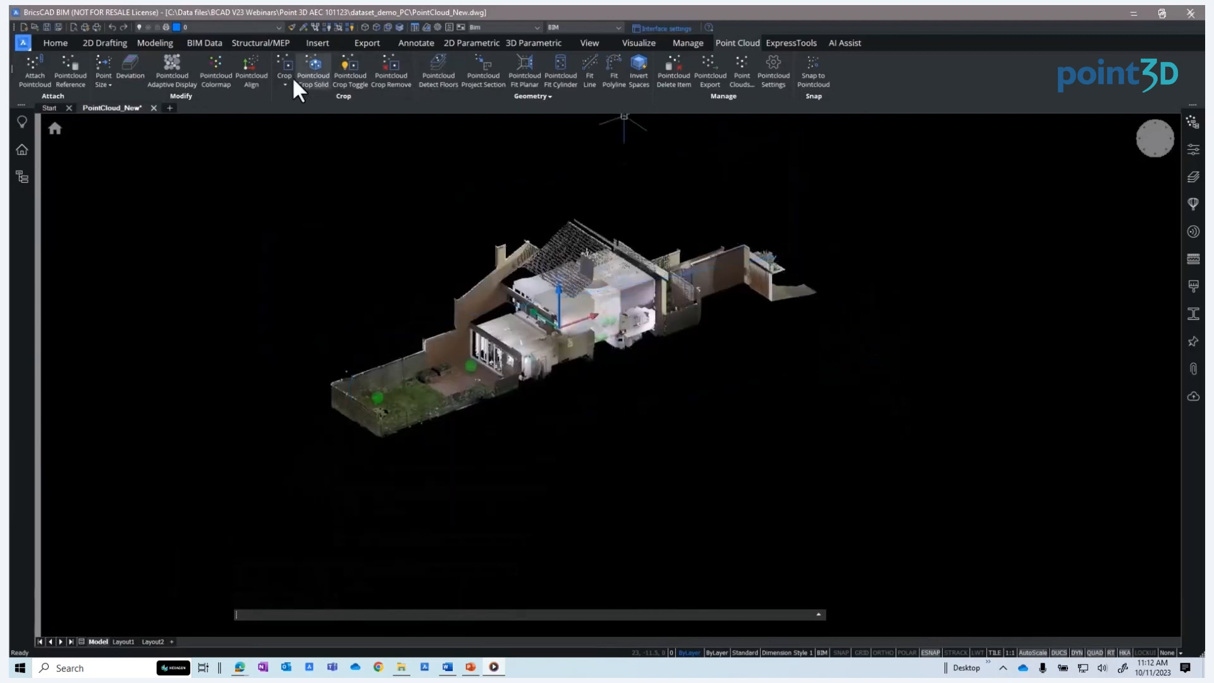
{"action": "left_click", "coordinate": [218, 75]}
{"action": "left_click", "coordinate": [1022, 193]}
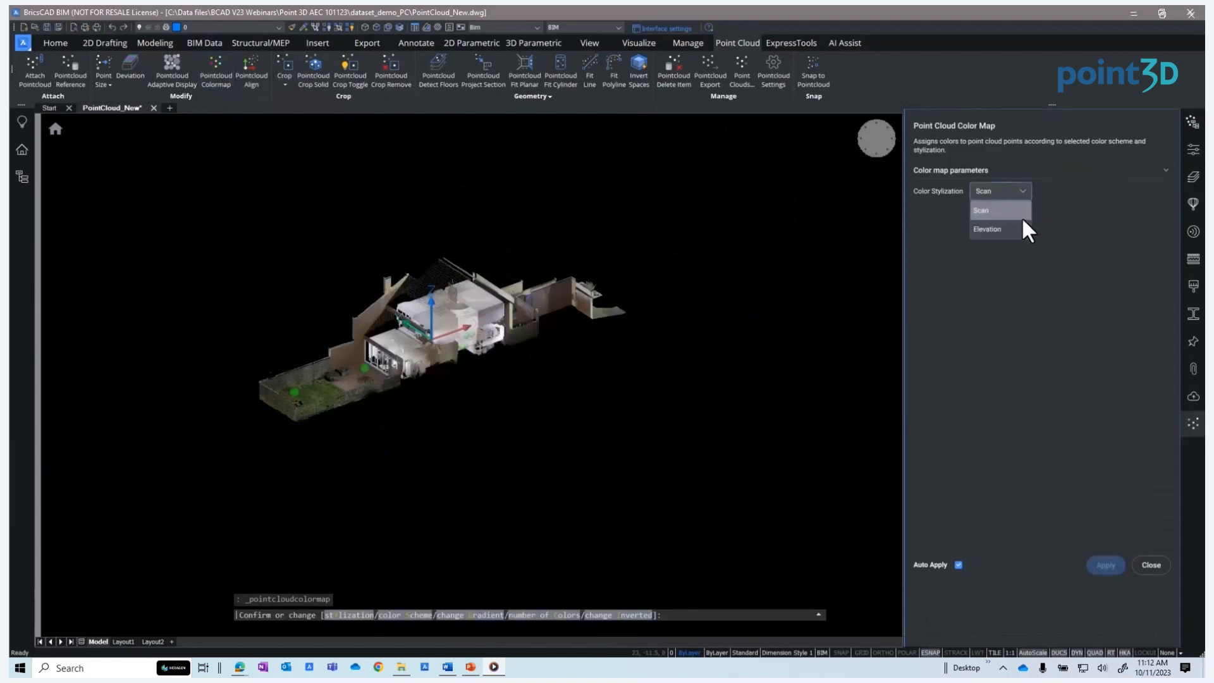
{"action": "left_click", "coordinate": [1017, 230]}
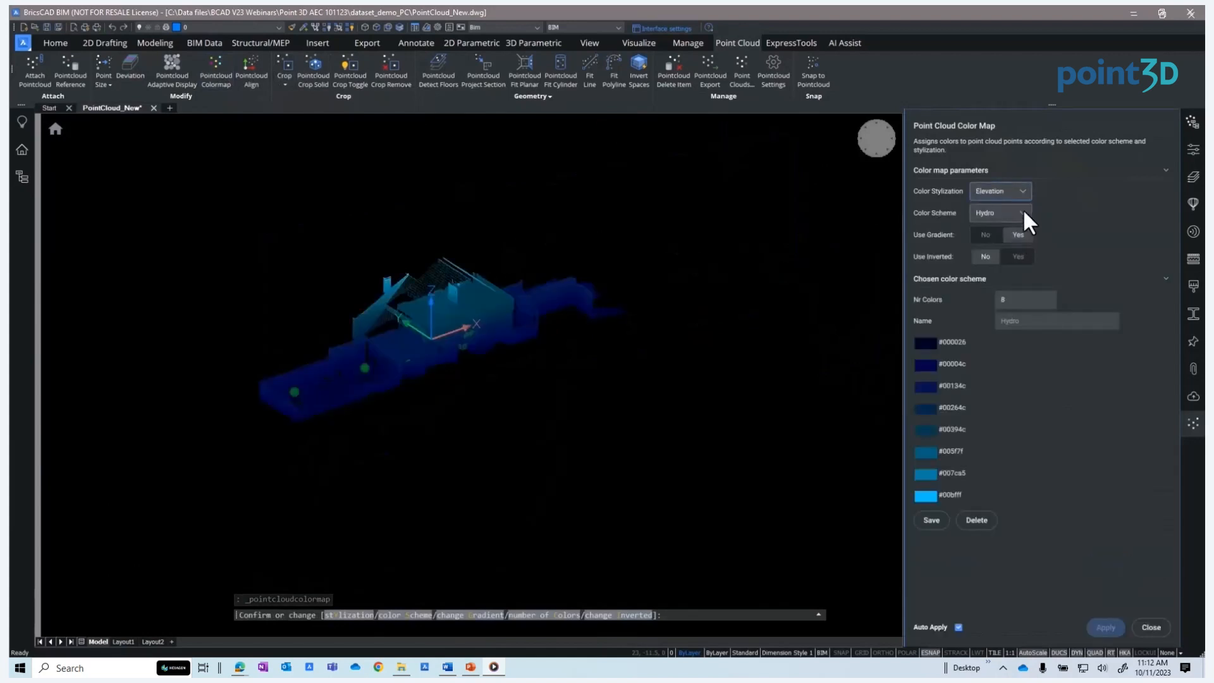
{"action": "left_click", "coordinate": [1022, 214]}
{"action": "left_click", "coordinate": [991, 346]}
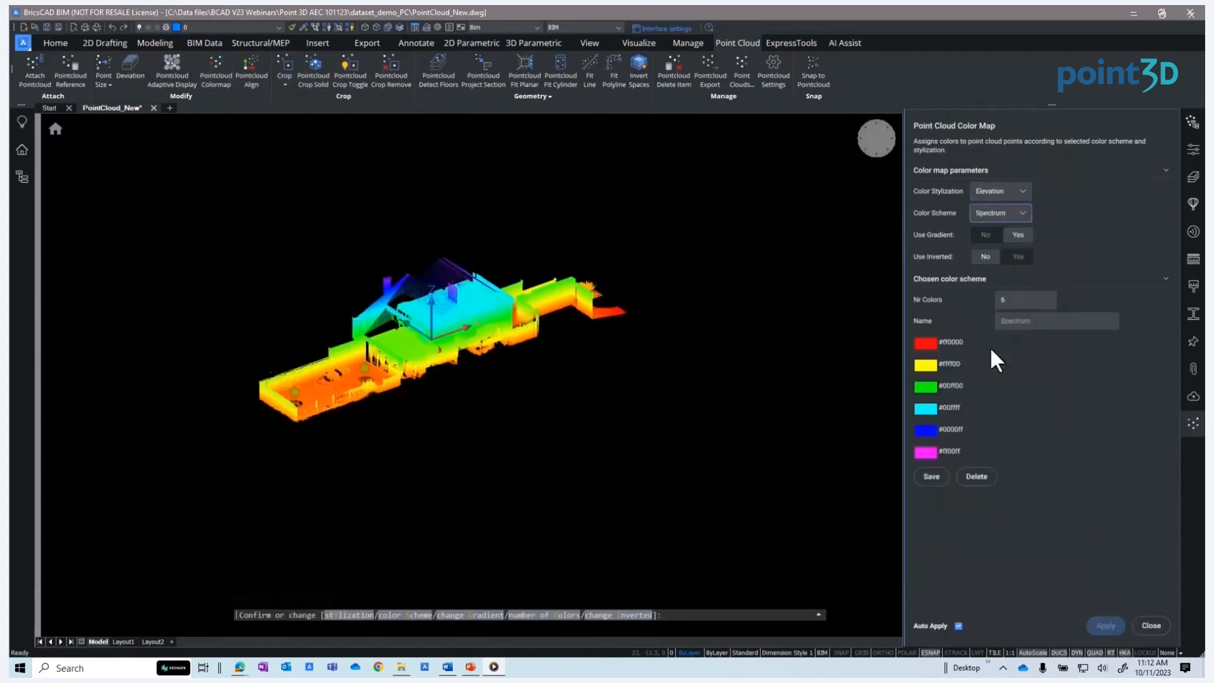
Switch the elevation color scheme to Greens
{"action": "left_click", "coordinate": [1023, 214]}
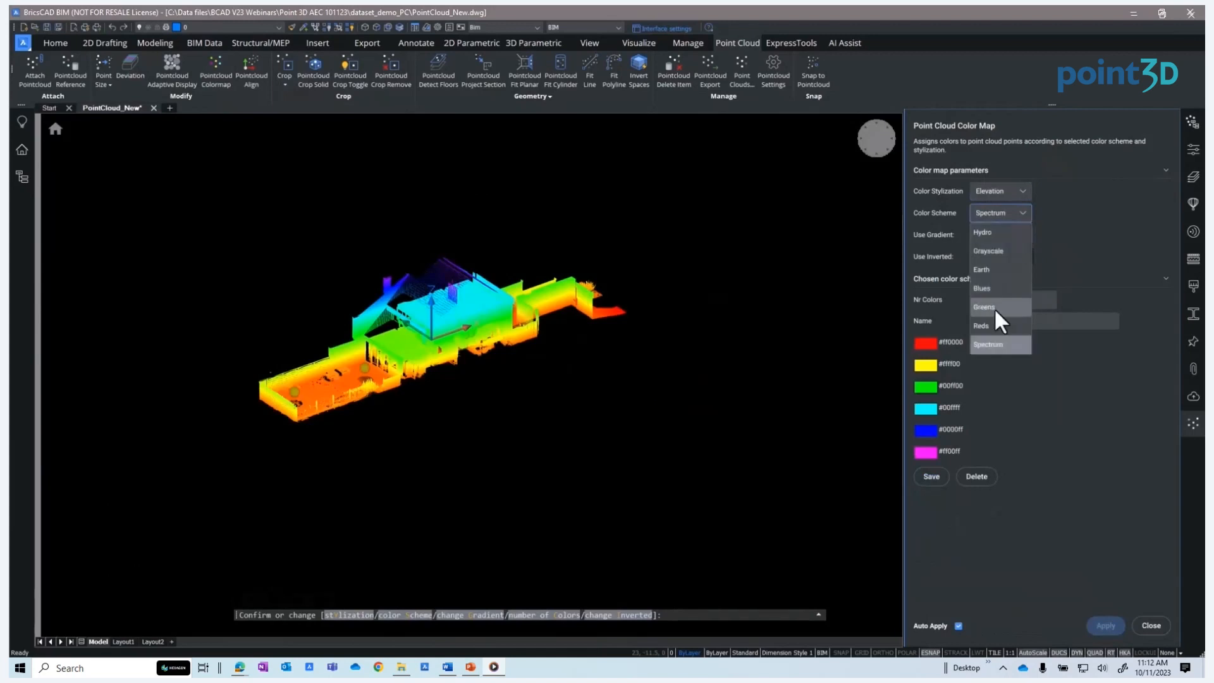
{"action": "left_click", "coordinate": [989, 308]}
Return the color stylization to Scan and close the color map panel
{"action": "left_click", "coordinate": [1022, 191]}
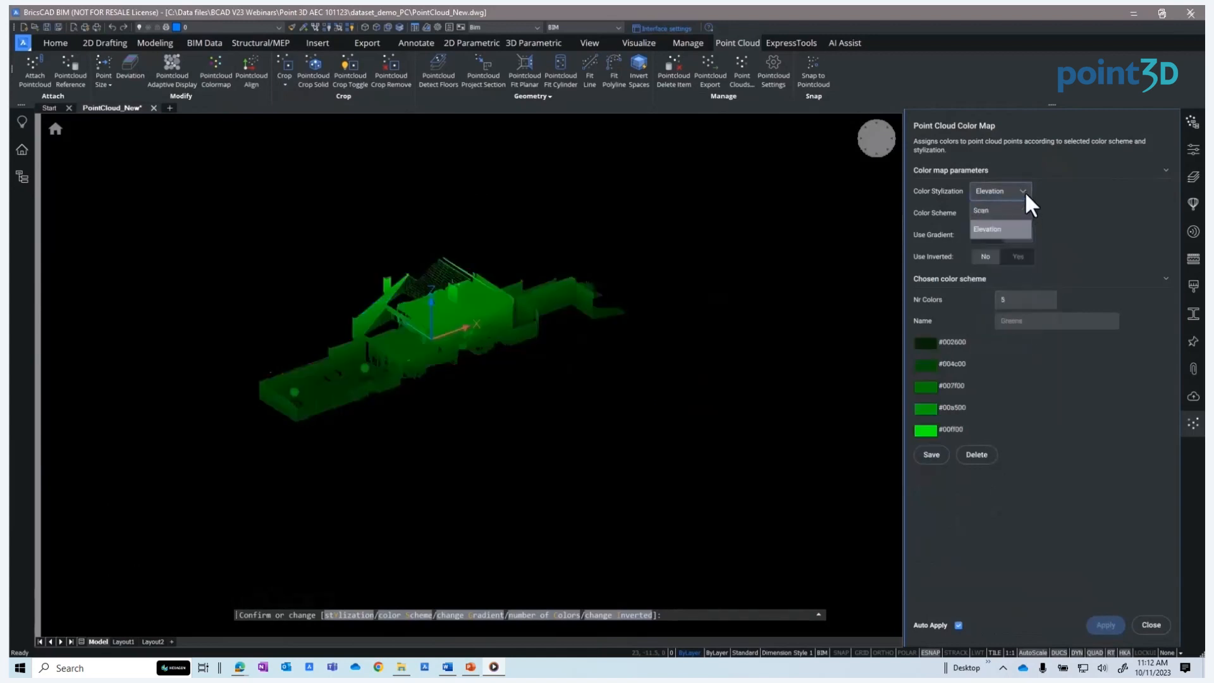
{"action": "left_click", "coordinate": [989, 211]}
{"action": "left_click", "coordinate": [1155, 561]}
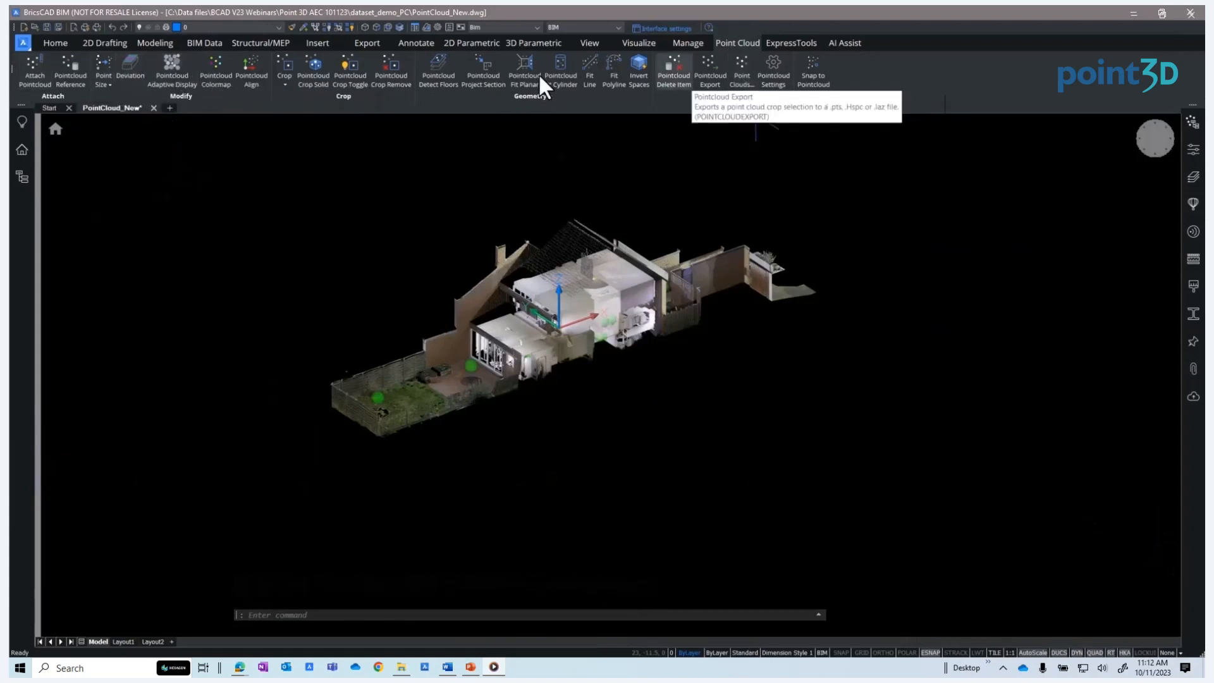
Draw an L-shaped polysolid wall along the garden edges of the point cloud, picking its height from the scan
{"action": "left_click", "coordinate": [55, 43]}
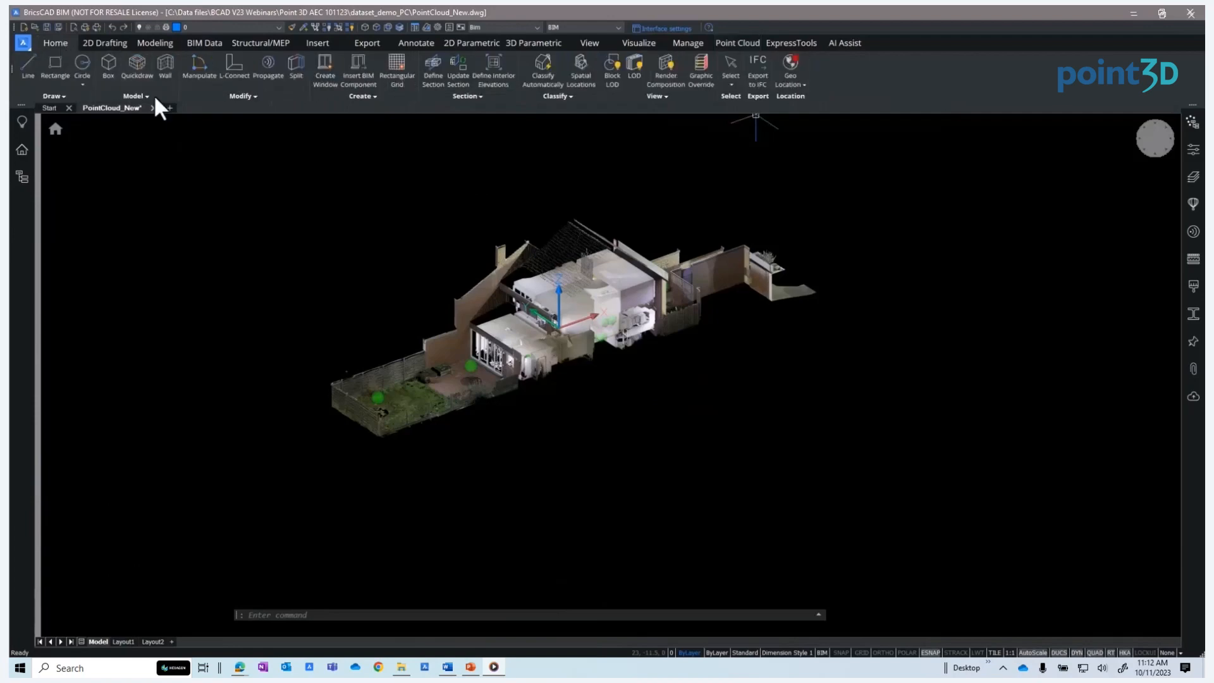
{"action": "scroll", "coordinate": [414, 386], "scroll_direction": "up", "scroll_amount": 5}
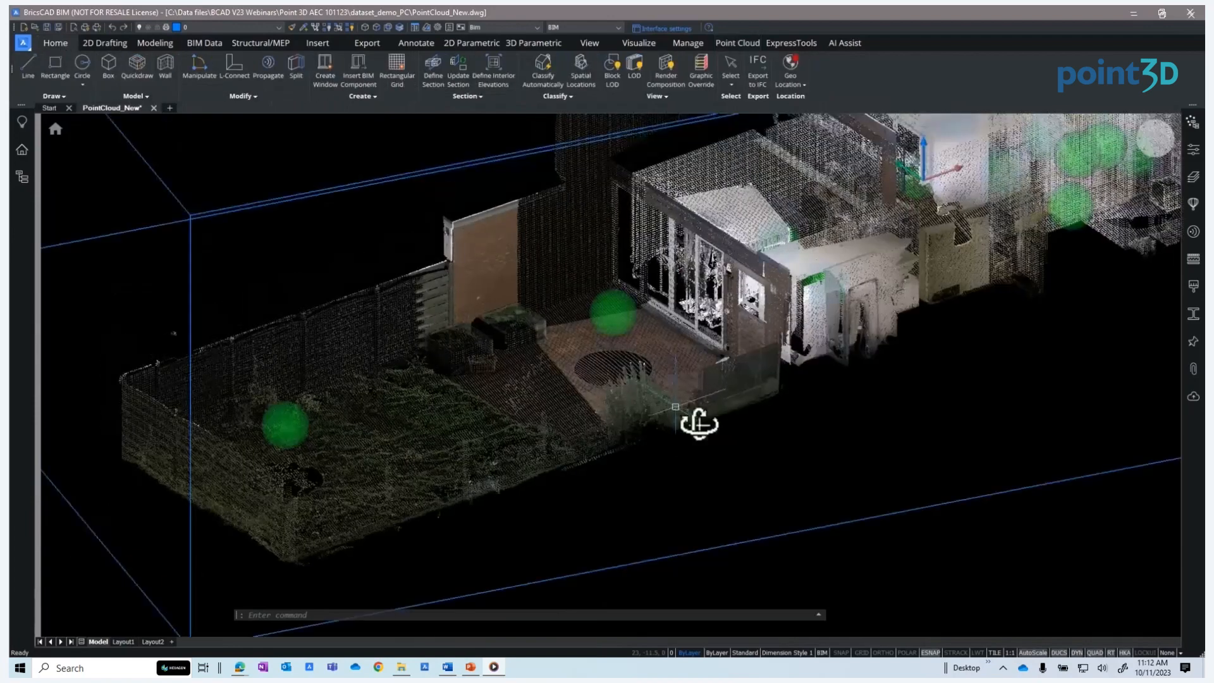
{"action": "mouse_move", "coordinate": [699, 423]}
{"action": "middle_mouse_down", "text": "shift"}
{"action": "mouse_move", "coordinate": [702, 399]}
{"action": "mouse_move", "coordinate": [784, 420]}
{"action": "middle_mouse_up", "text": "shift"}
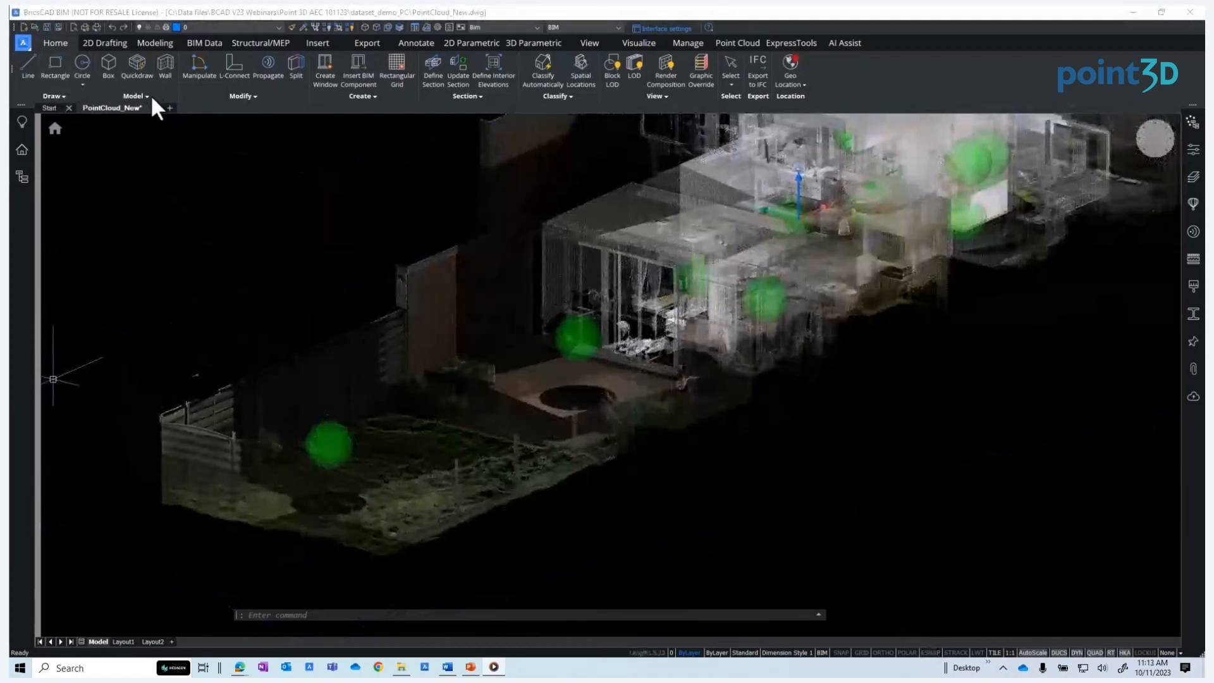
{"action": "left_click", "coordinate": [148, 94]}
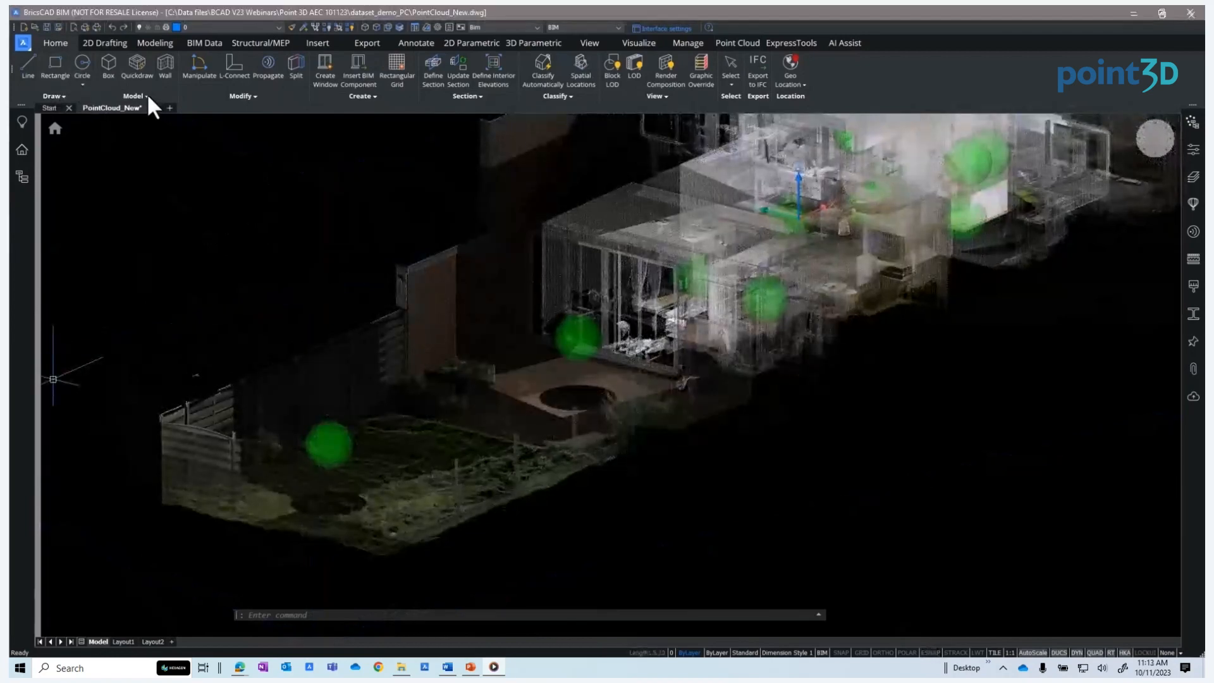
{"action": "left_click", "coordinate": [146, 95]}
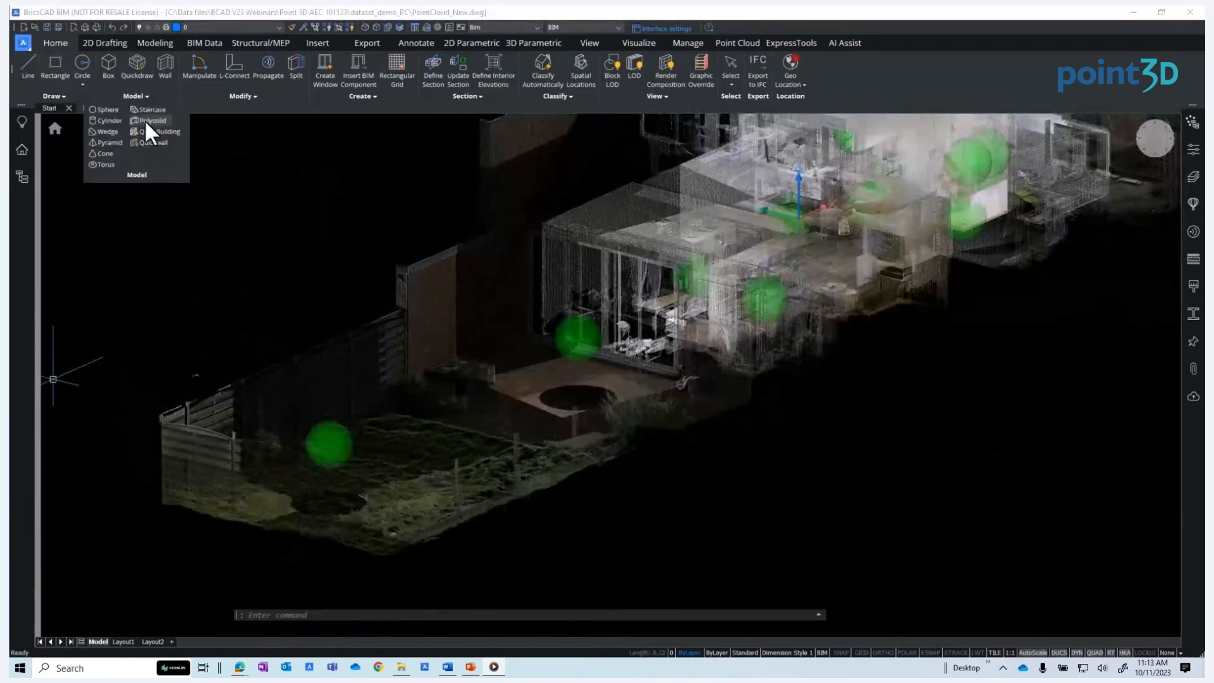
{"action": "left_click", "coordinate": [146, 123]}
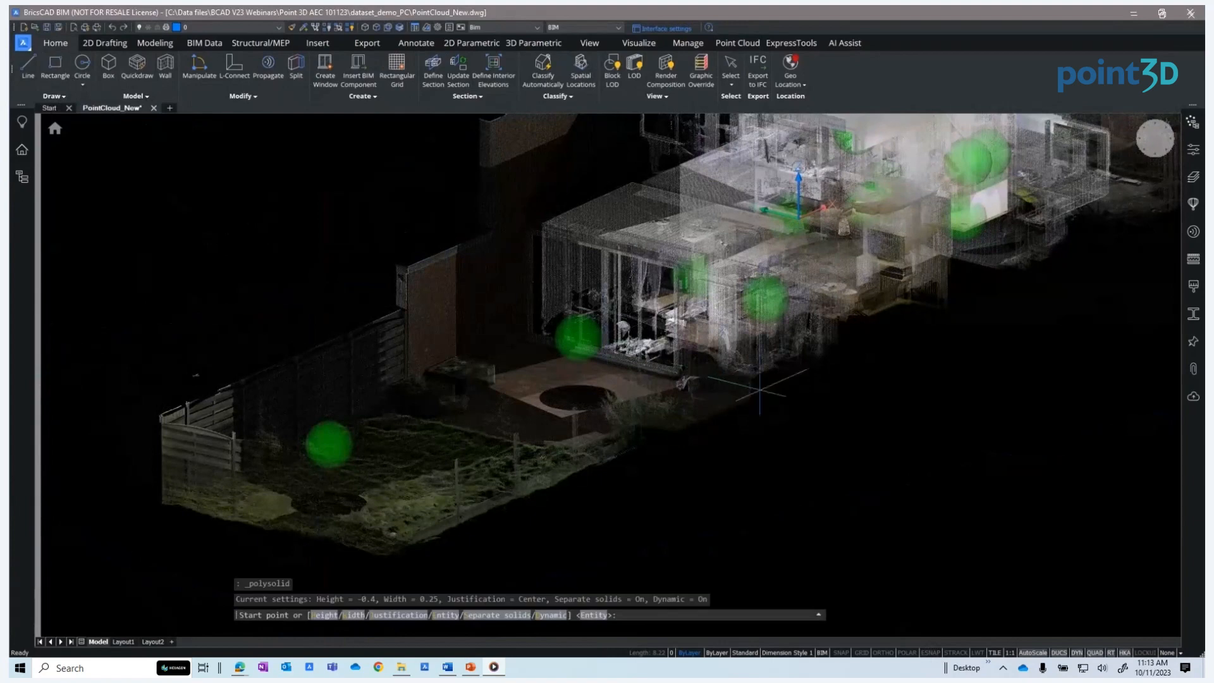
{"action": "left_click", "coordinate": [754, 400]}
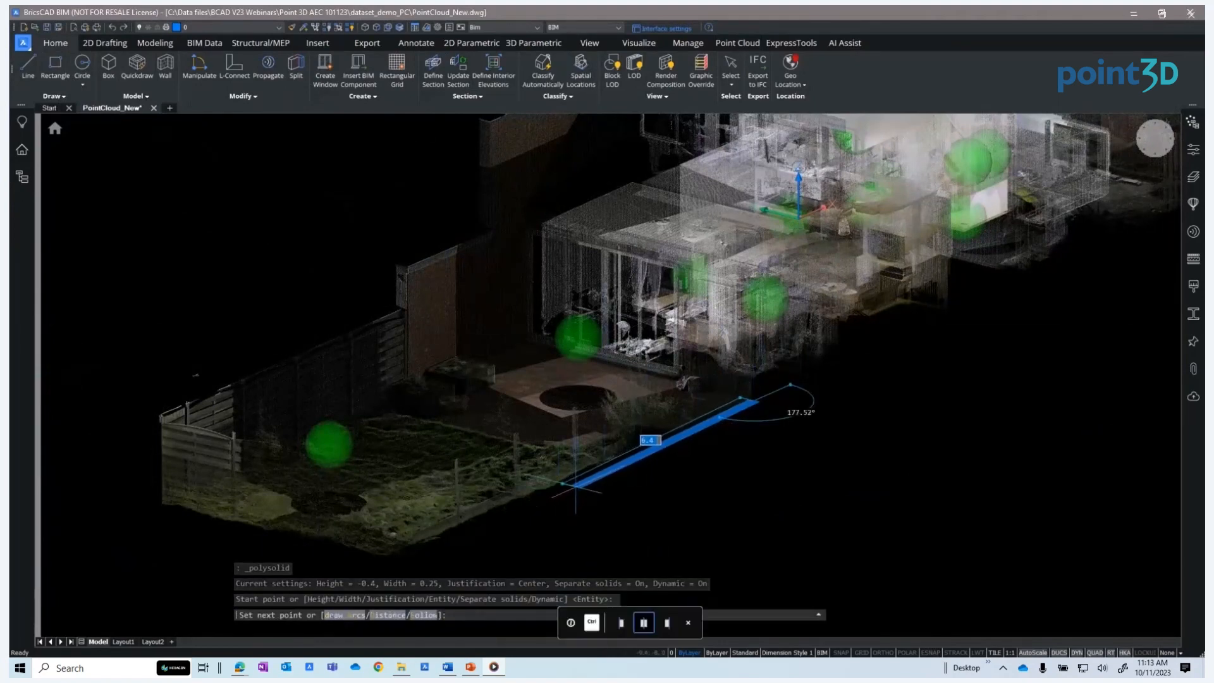
{"action": "left_click", "coordinate": [576, 487]}
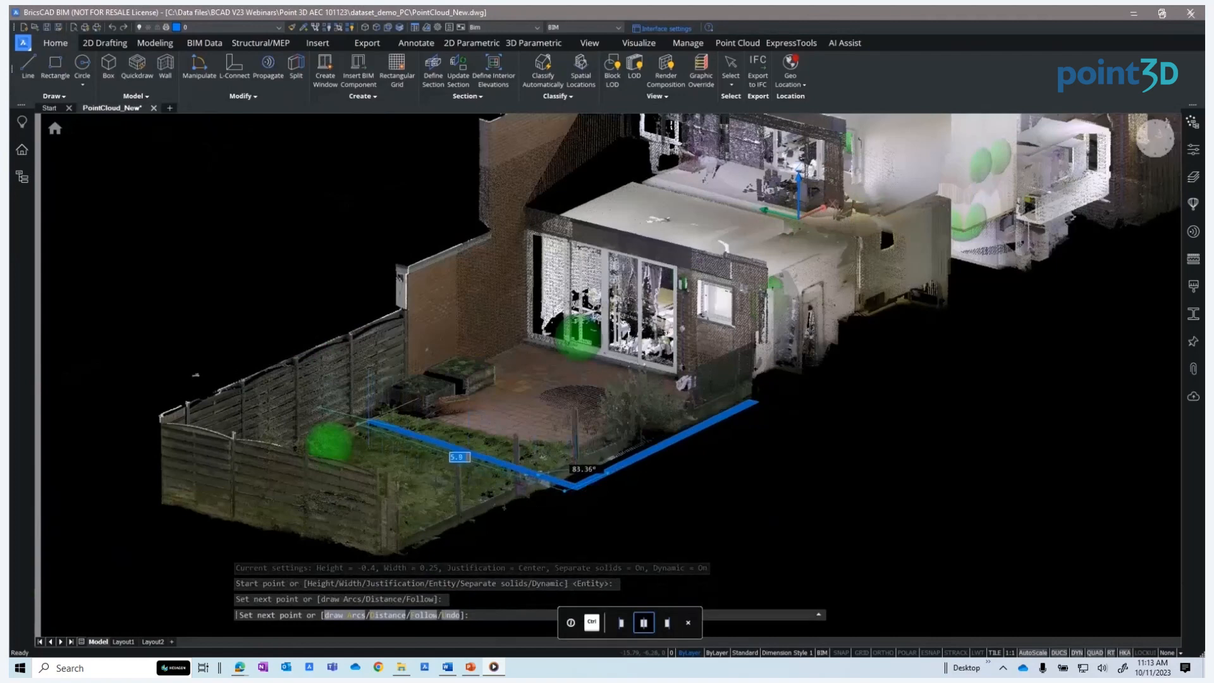
{"action": "key", "text": "Return"}
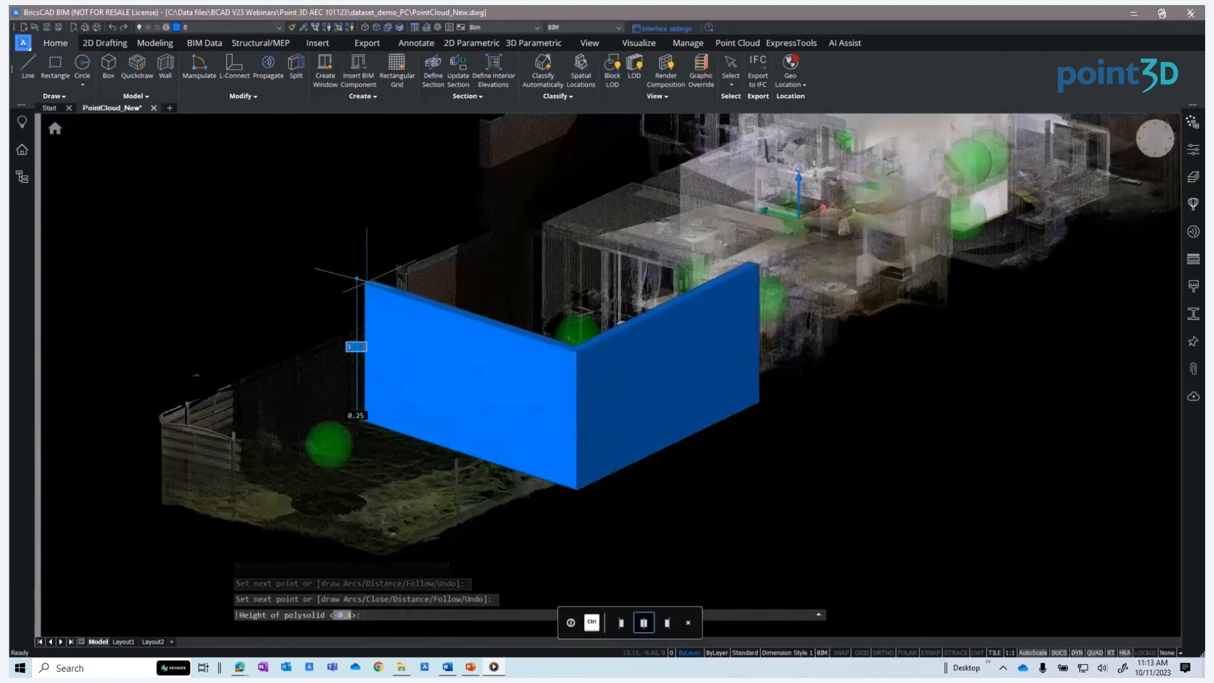
{"action": "left_click", "coordinate": [358, 278]}
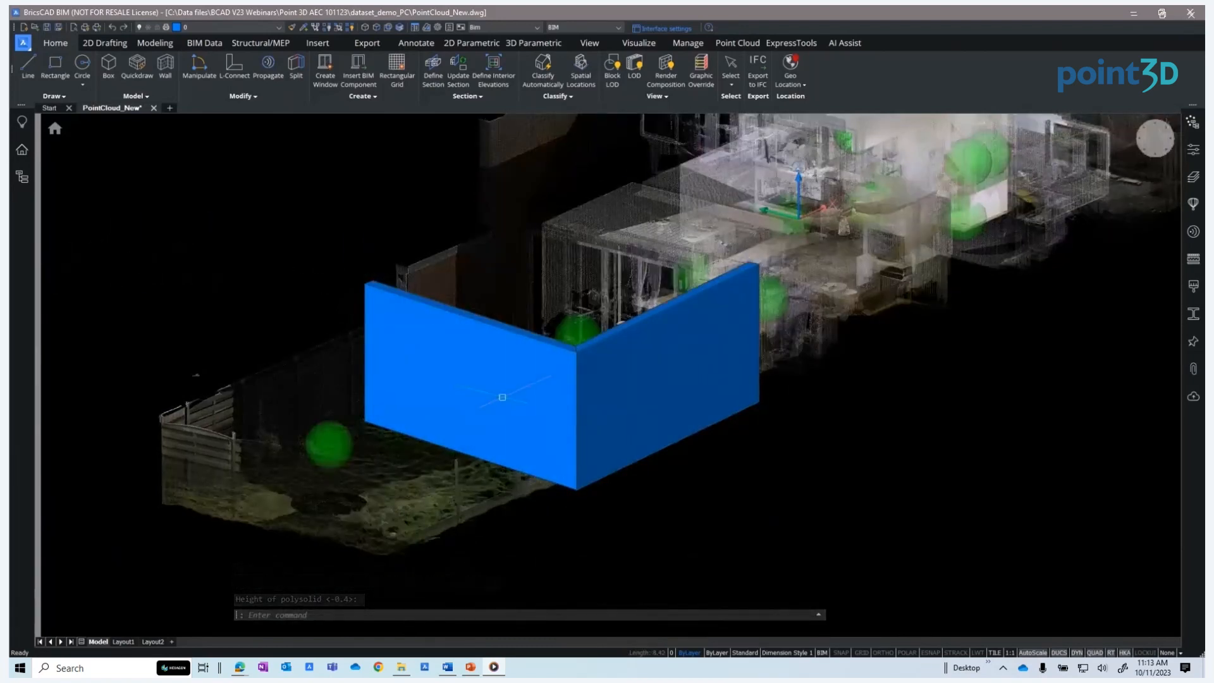
Select the new wall and review its properties
{"action": "left_click", "coordinate": [626, 396]}
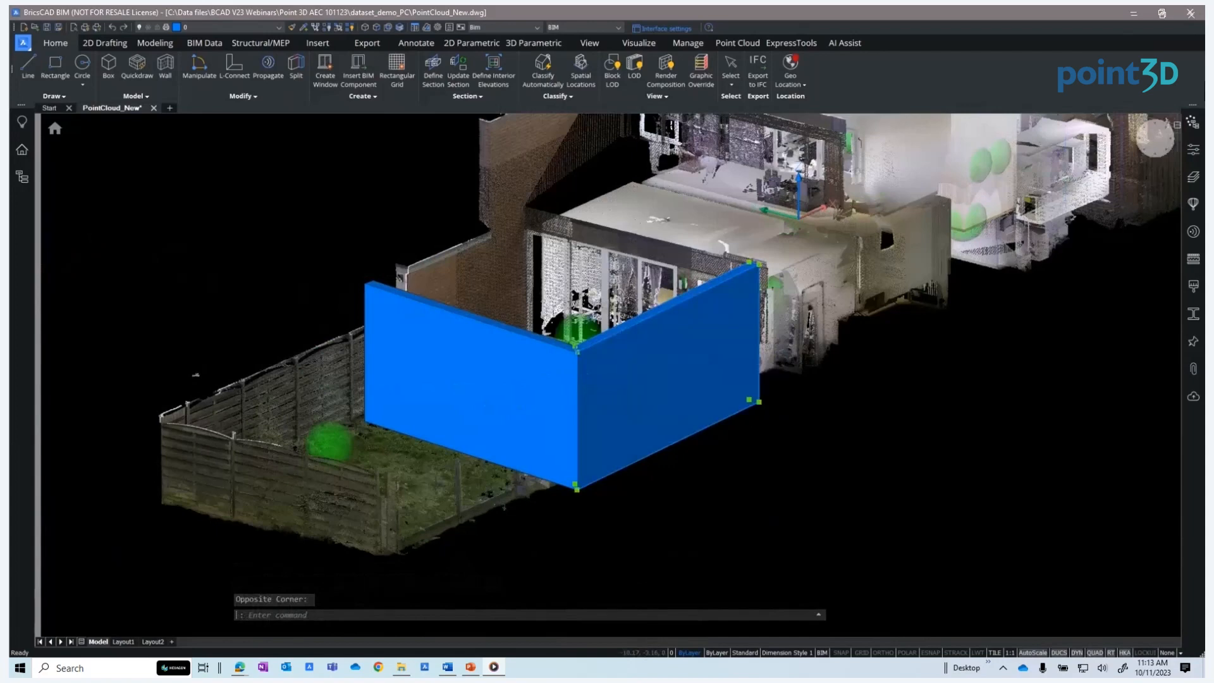
{"action": "left_click", "coordinate": [1195, 150]}
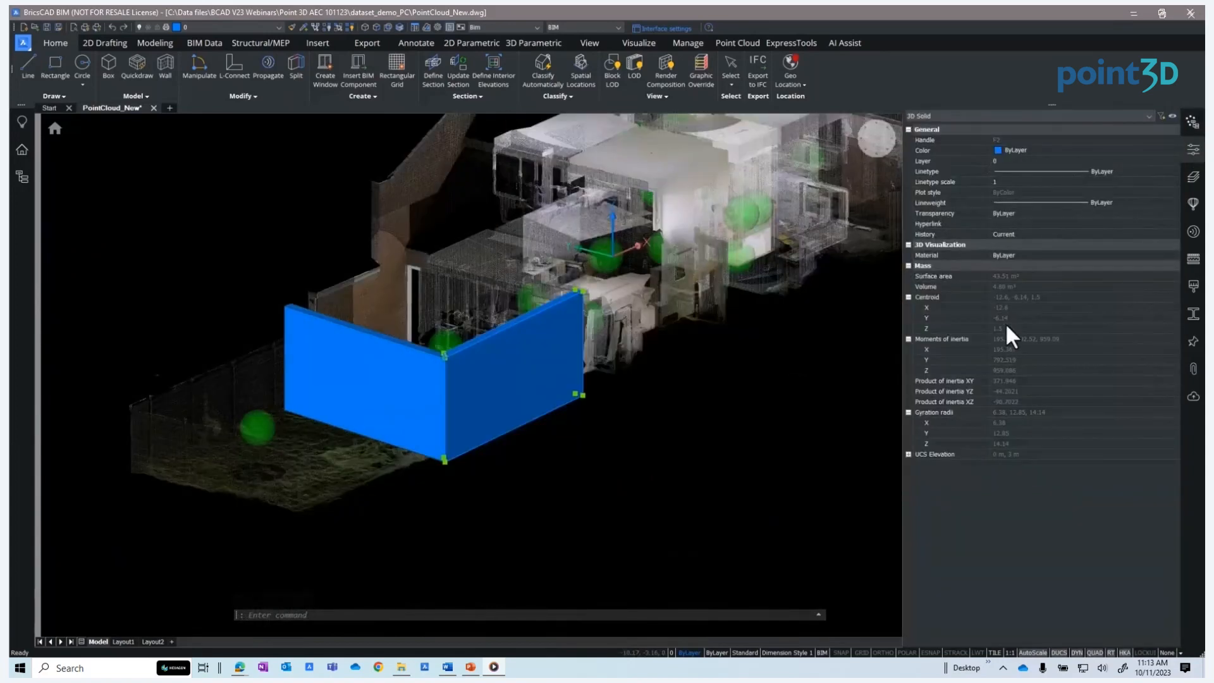
{"action": "left_click", "coordinate": [1194, 152]}
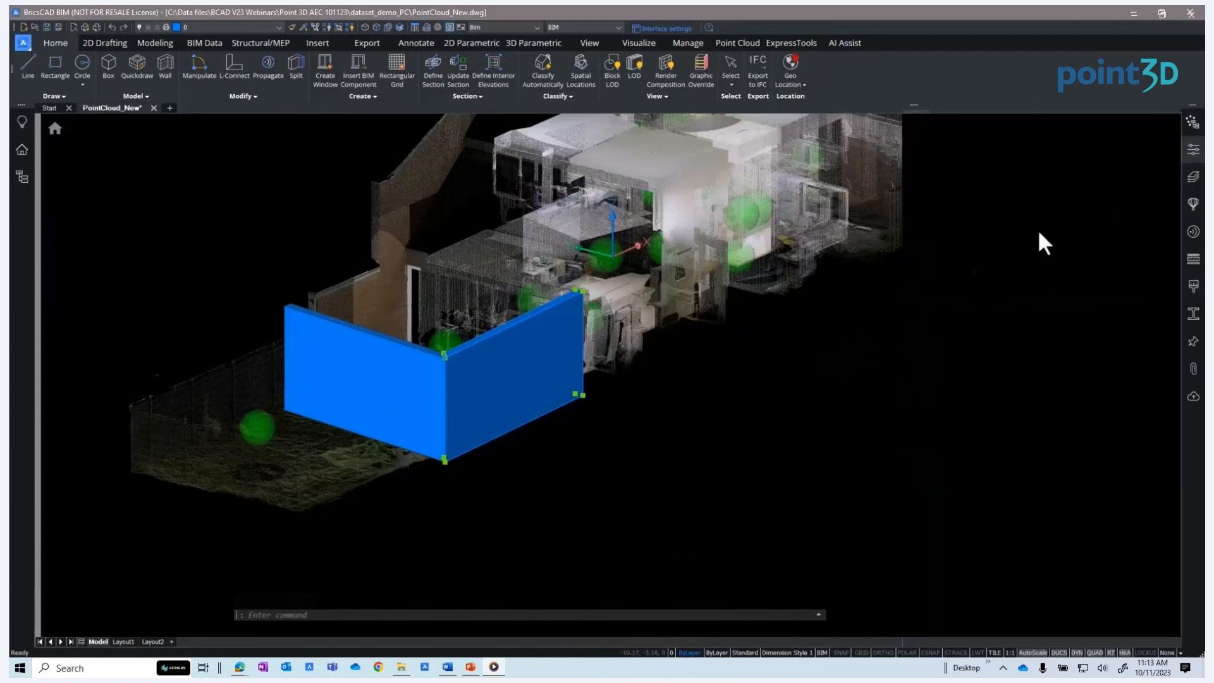
Search the library for sliding components and insert the Window Sliding Double into the garden-facing wall
{"action": "middle_click_drag", "start_coordinate": [669, 466], "coordinate": [782, 462], "text": "shift"}
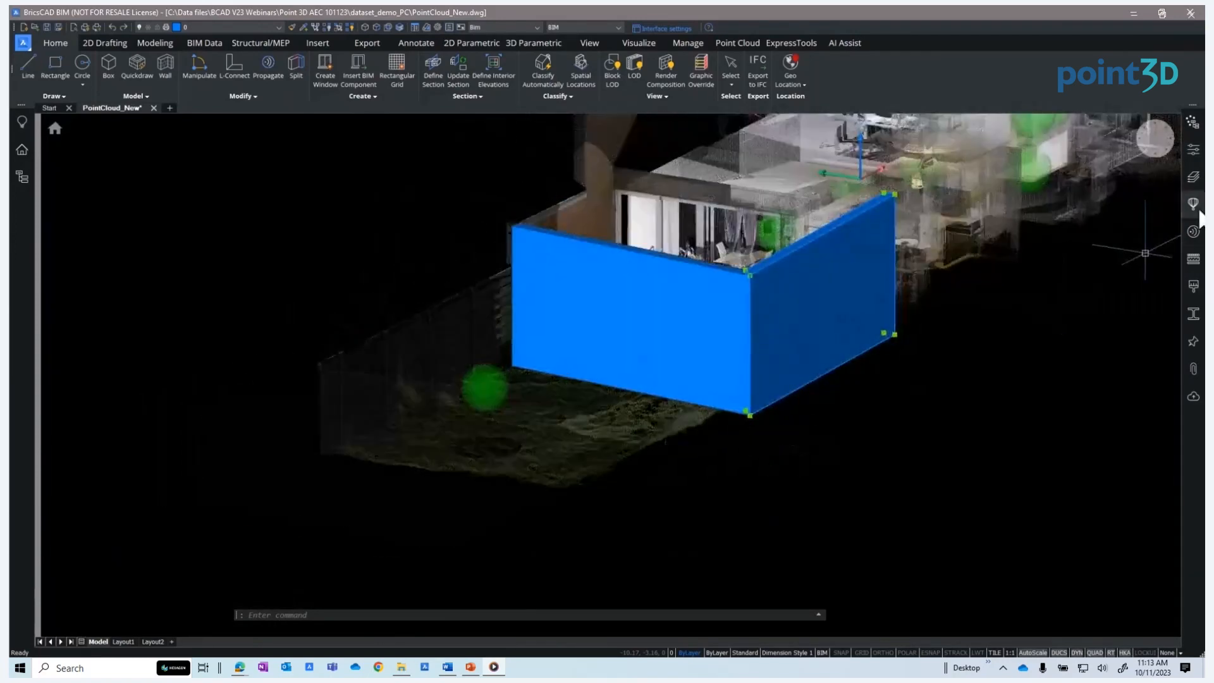
{"action": "left_click", "coordinate": [1193, 203]}
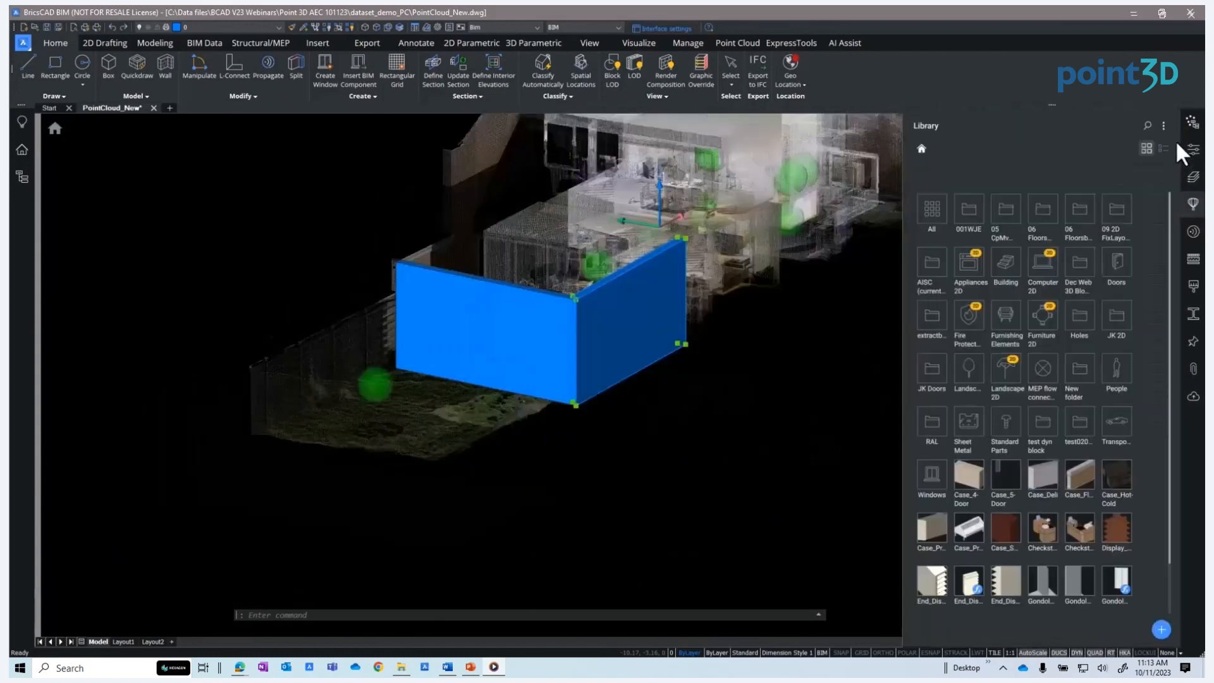
{"action": "left_click", "coordinate": [1148, 125]}
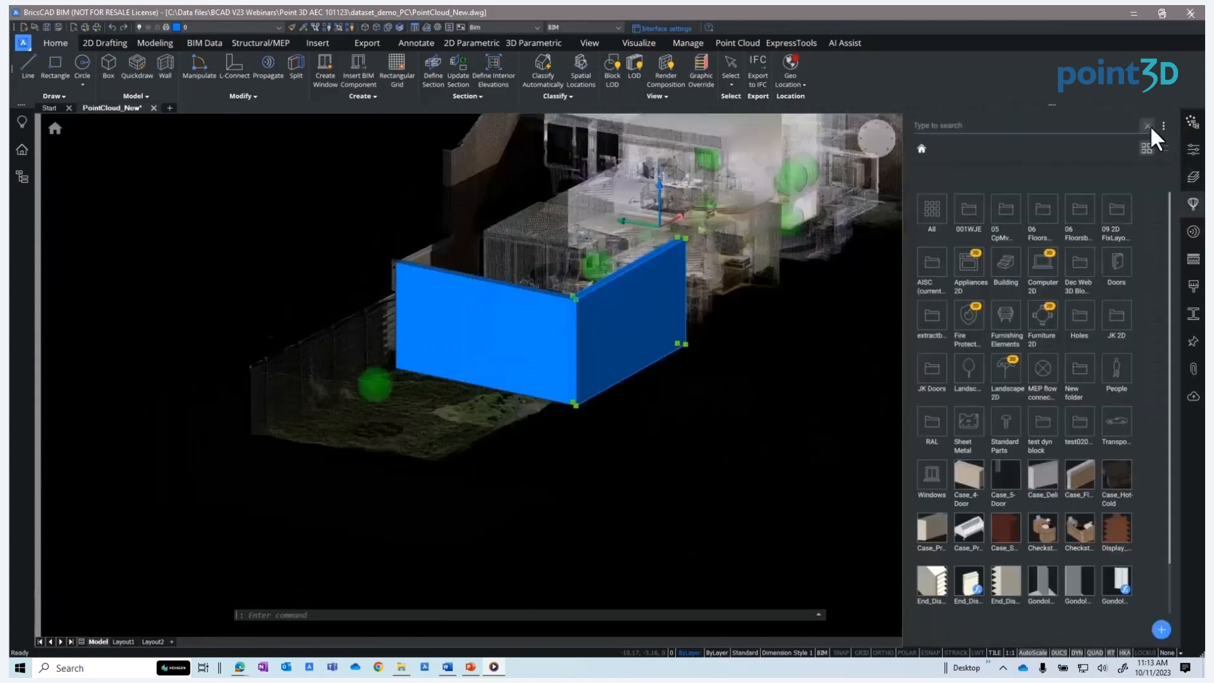
{"action": "type", "text": "sliding"}
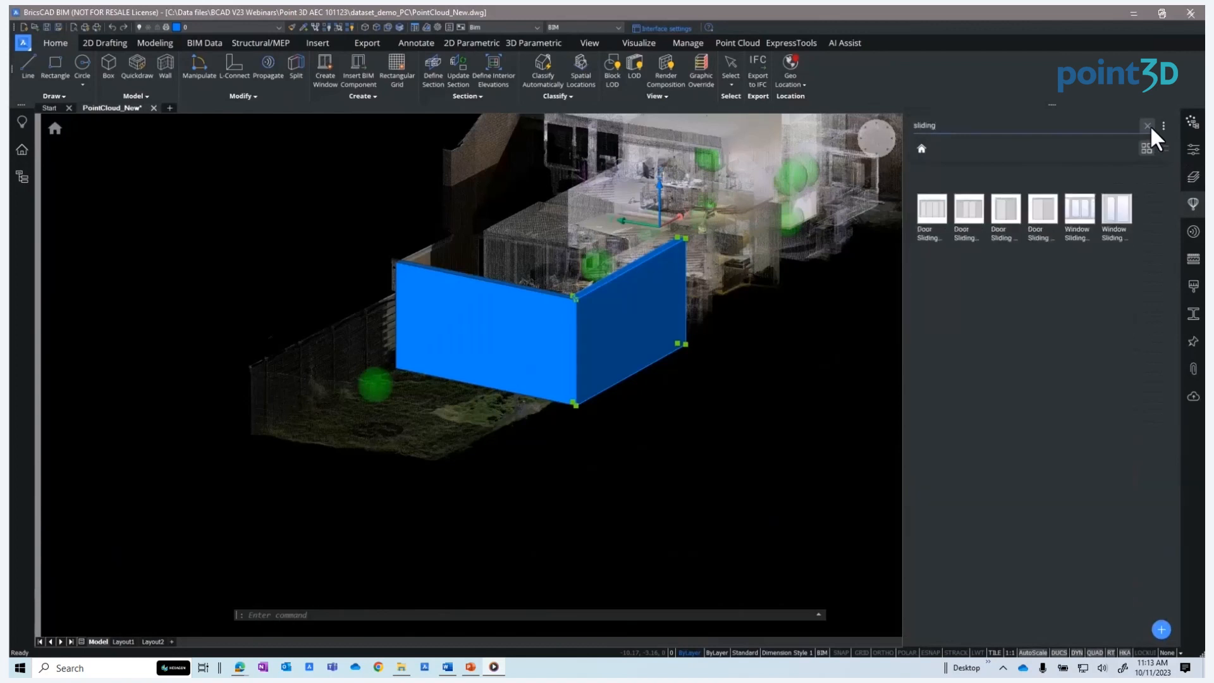
{"action": "type", "text": " door"}
{"action": "key", "text": "BackSpace"}
{"action": "key", "text": "BackSpace"}
{"action": "key", "text": "BackSpace"}
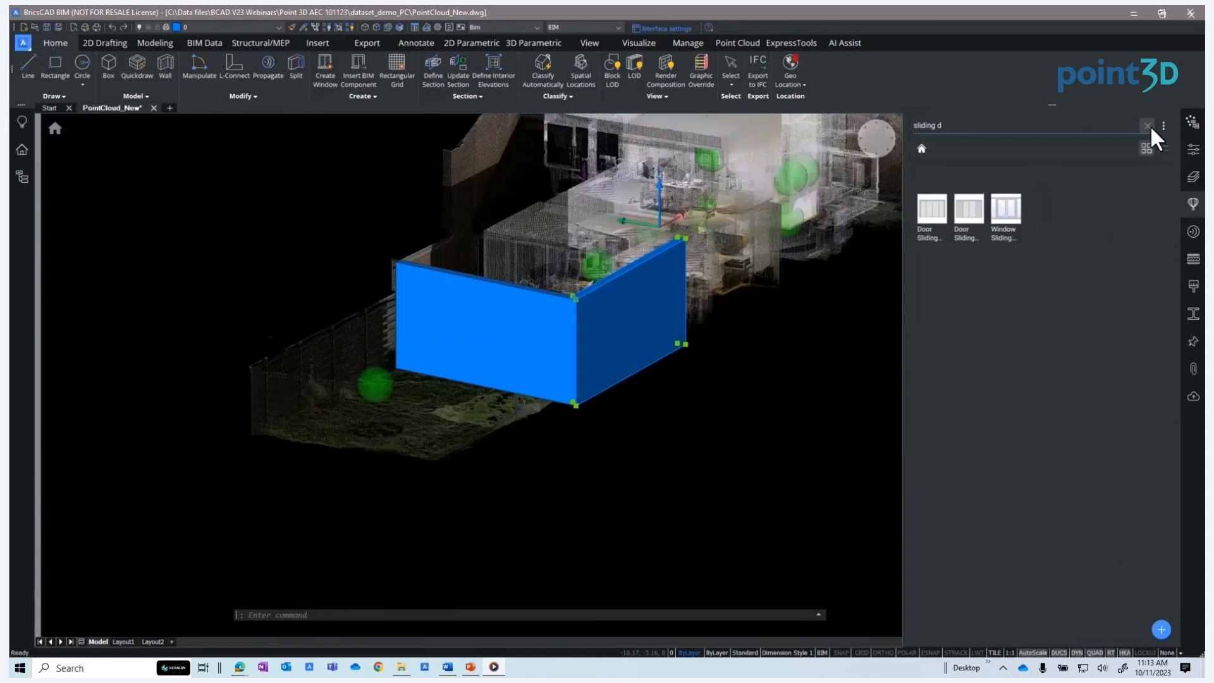
{"action": "left_click", "coordinate": [1004, 211]}
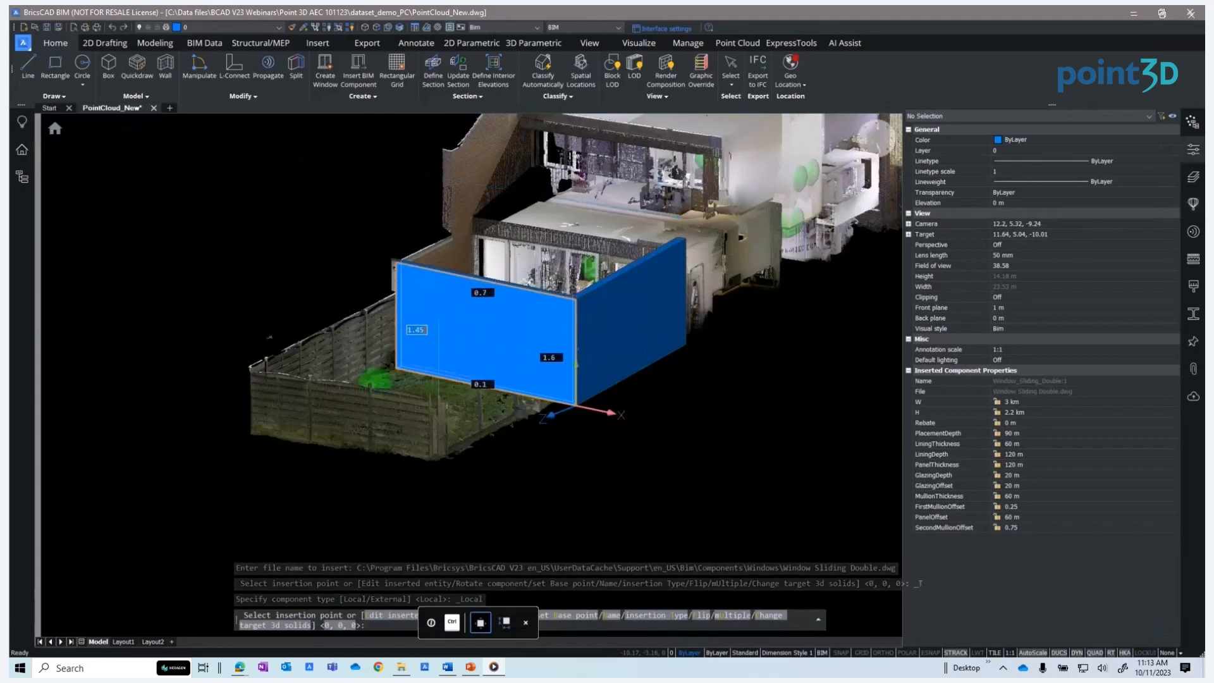
{"action": "left_click", "coordinate": [443, 376]}
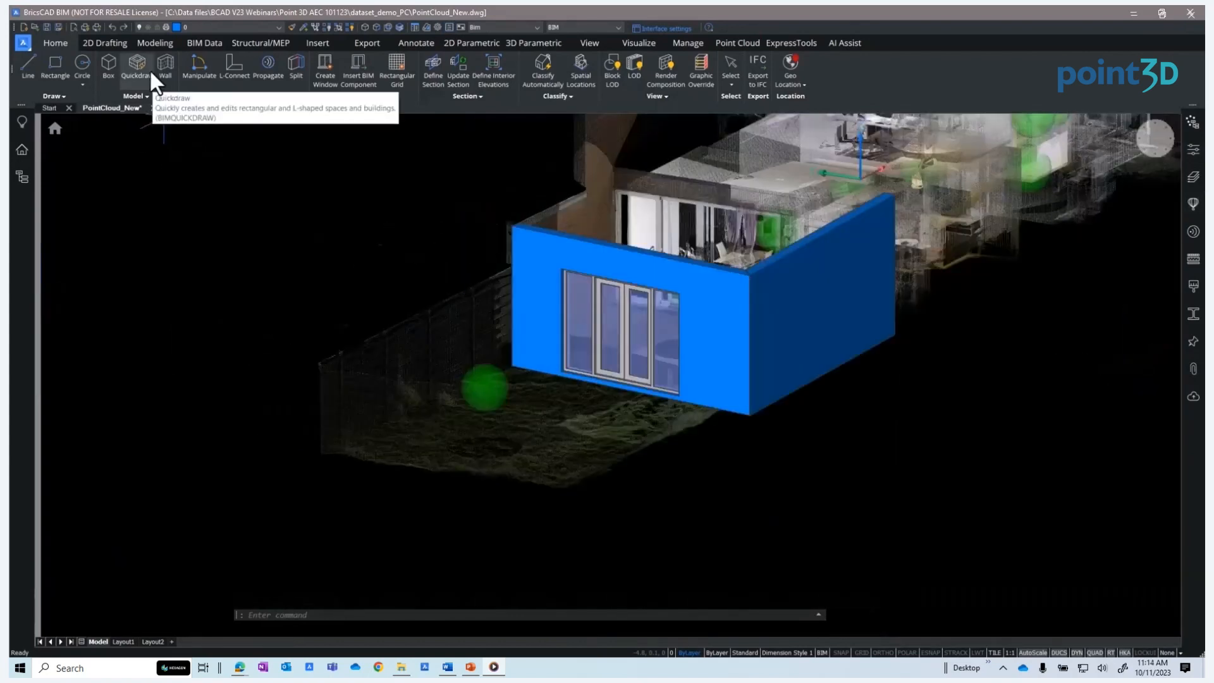
Select the wall and window and classify them manually as Slab
{"action": "left_click", "coordinate": [194, 46]}
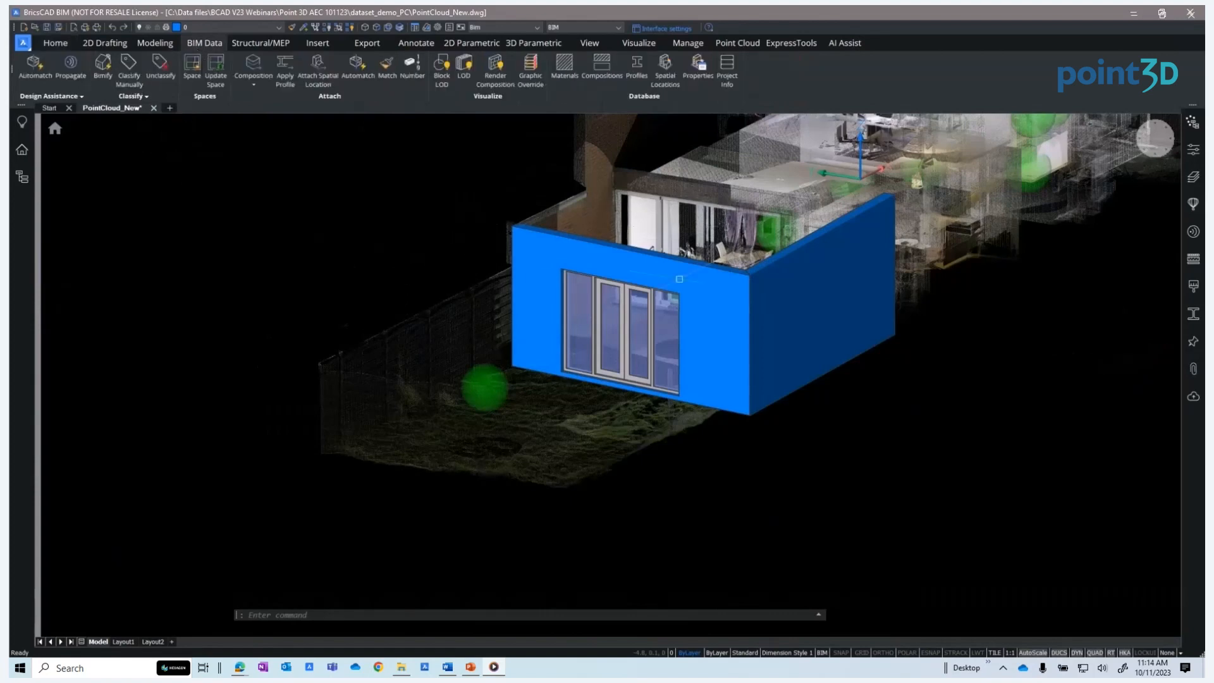
{"action": "left_click", "coordinate": [716, 300]}
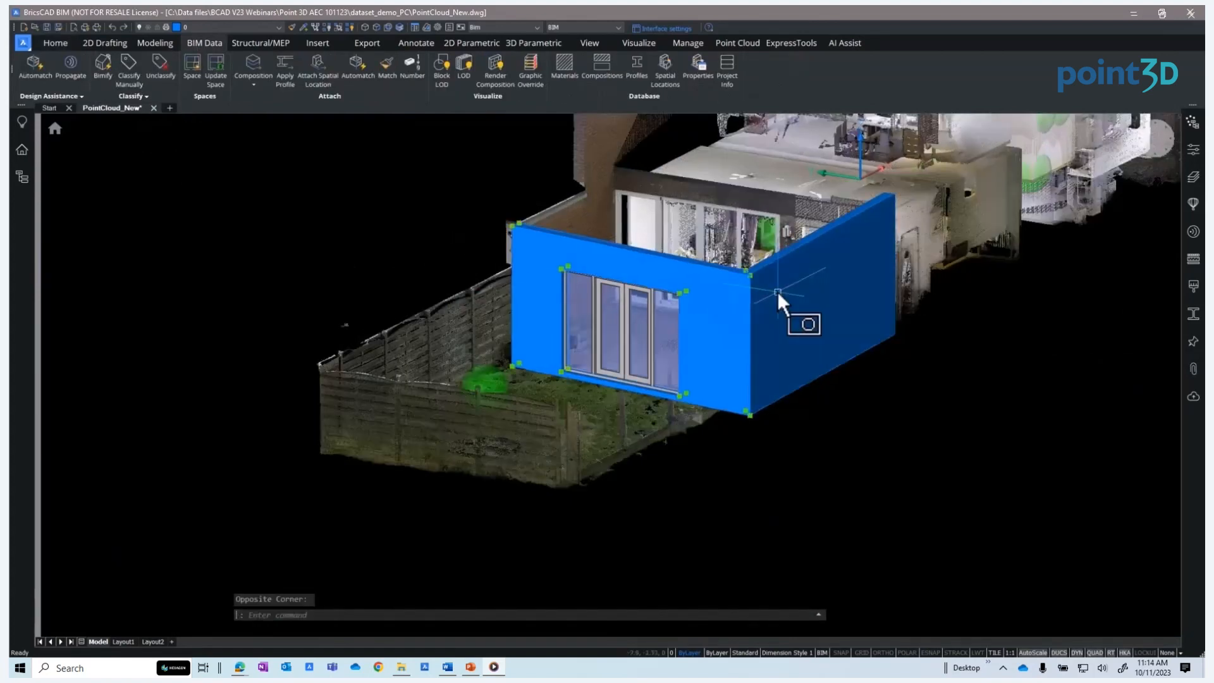
{"action": "left_click", "coordinate": [777, 294]}
{"action": "left_click", "coordinate": [133, 85]}
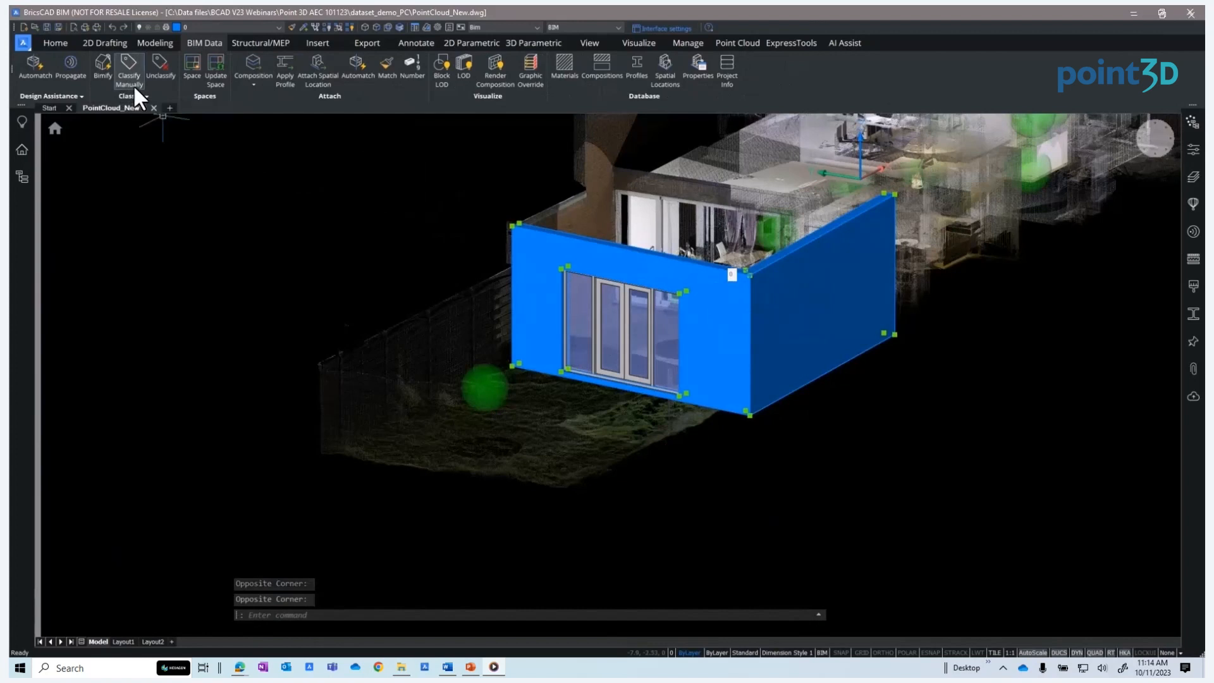
{"action": "left_click", "coordinate": [557, 281]}
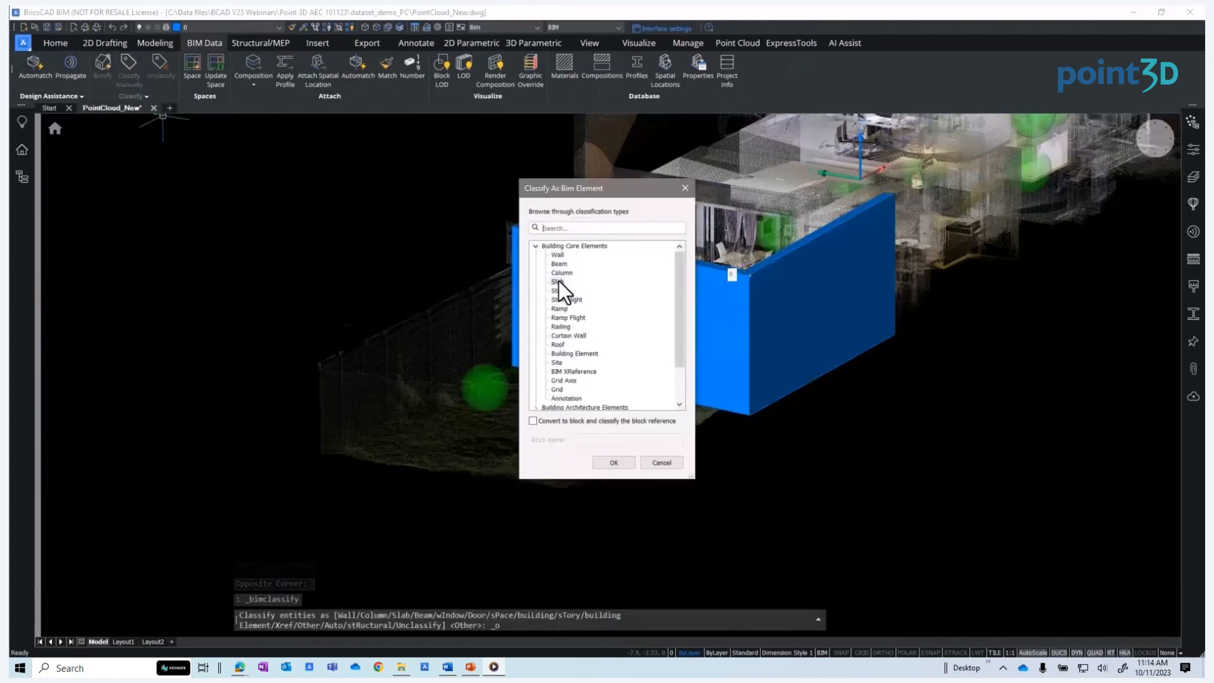
{"action": "left_click", "coordinate": [613, 463]}
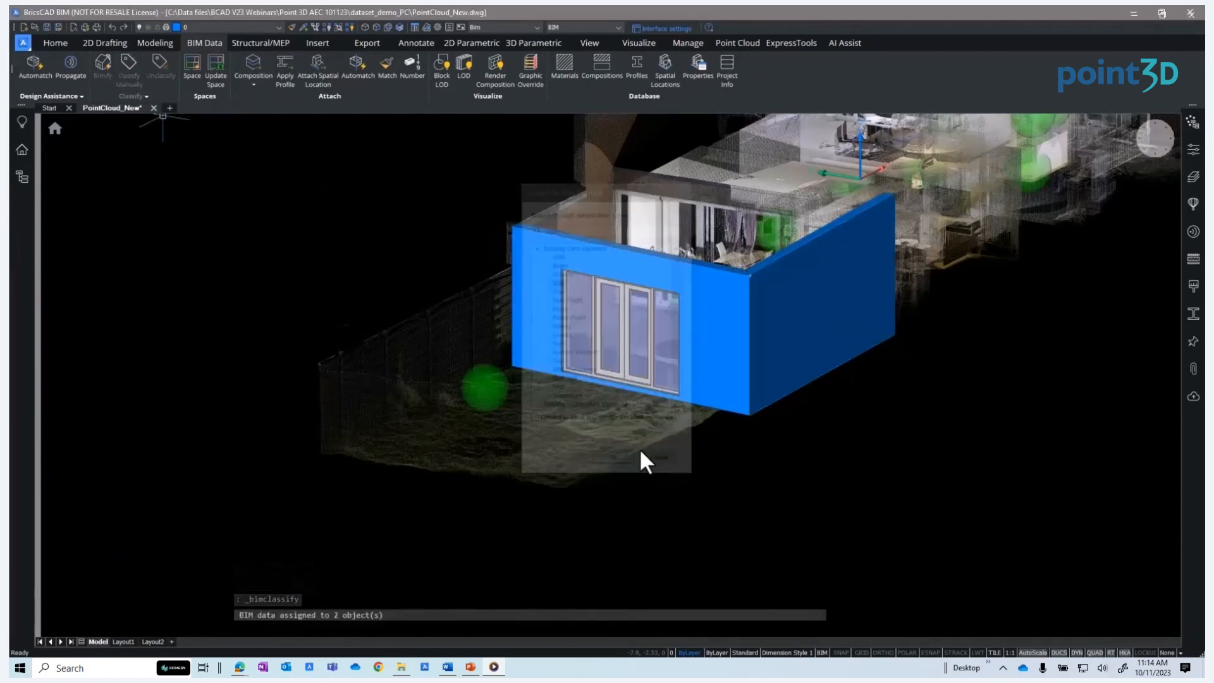
Reselect the wall and window and classify them manually as Wall
{"action": "left_click", "coordinate": [771, 294]}
{"action": "left_click", "coordinate": [722, 284]}
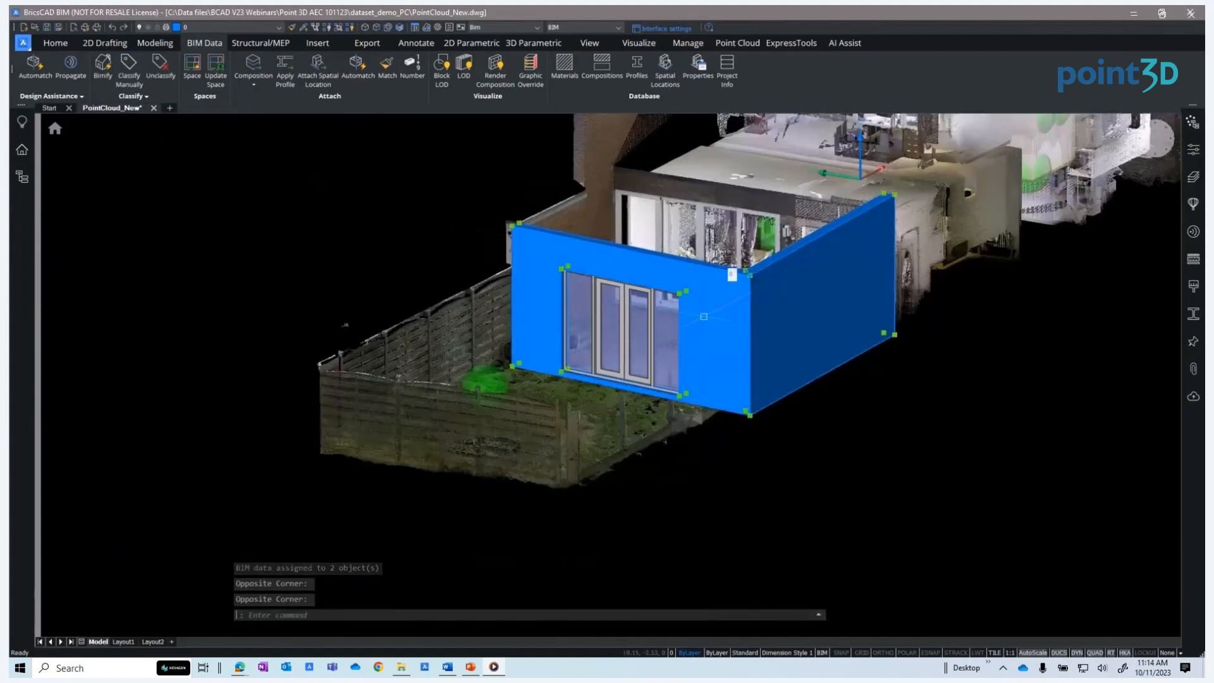
{"action": "left_click", "coordinate": [145, 95]}
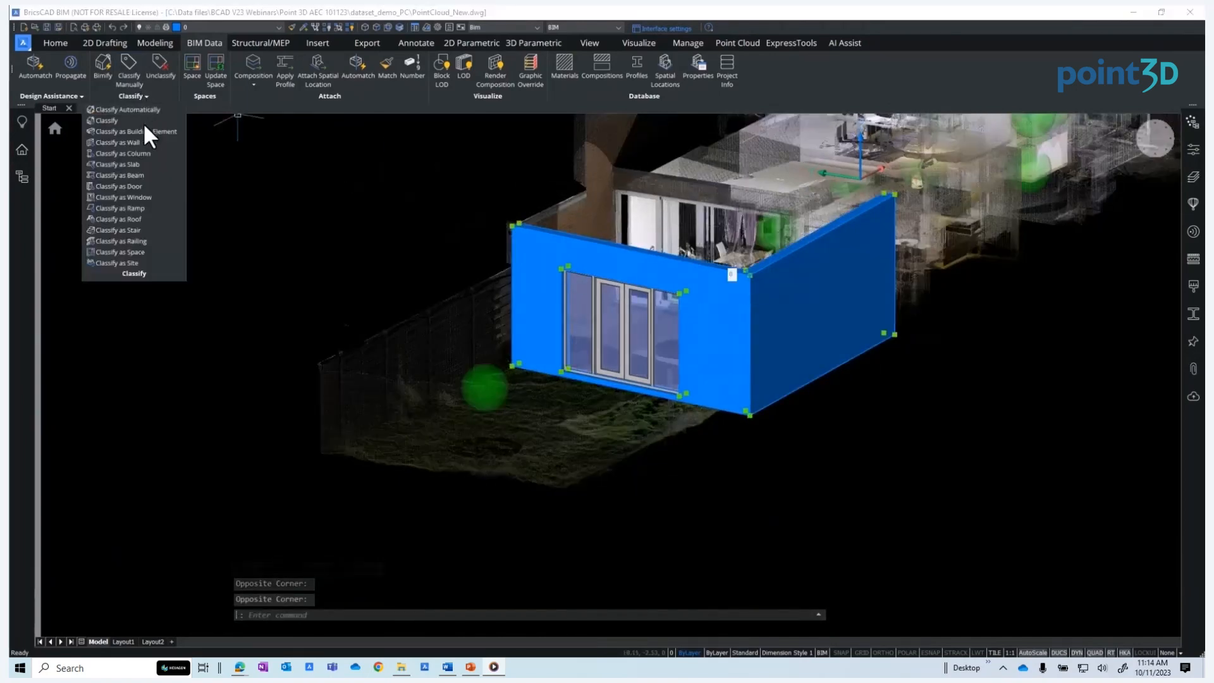
{"action": "left_click", "coordinate": [133, 81]}
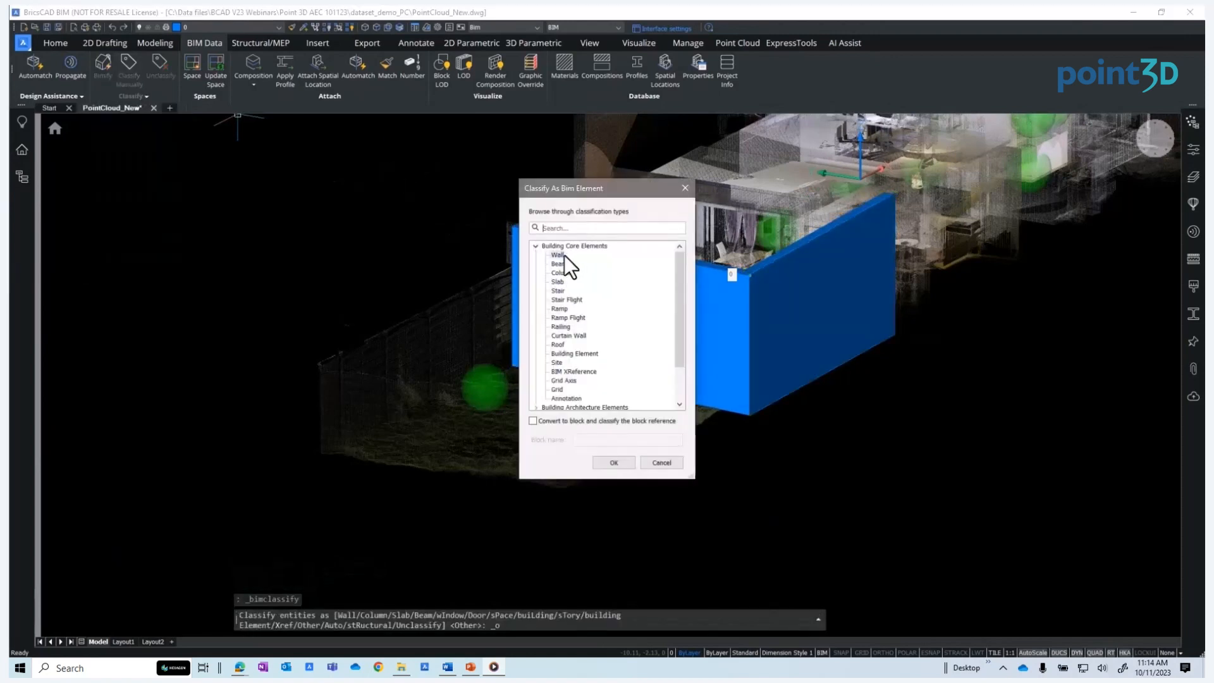
{"action": "left_click", "coordinate": [611, 461]}
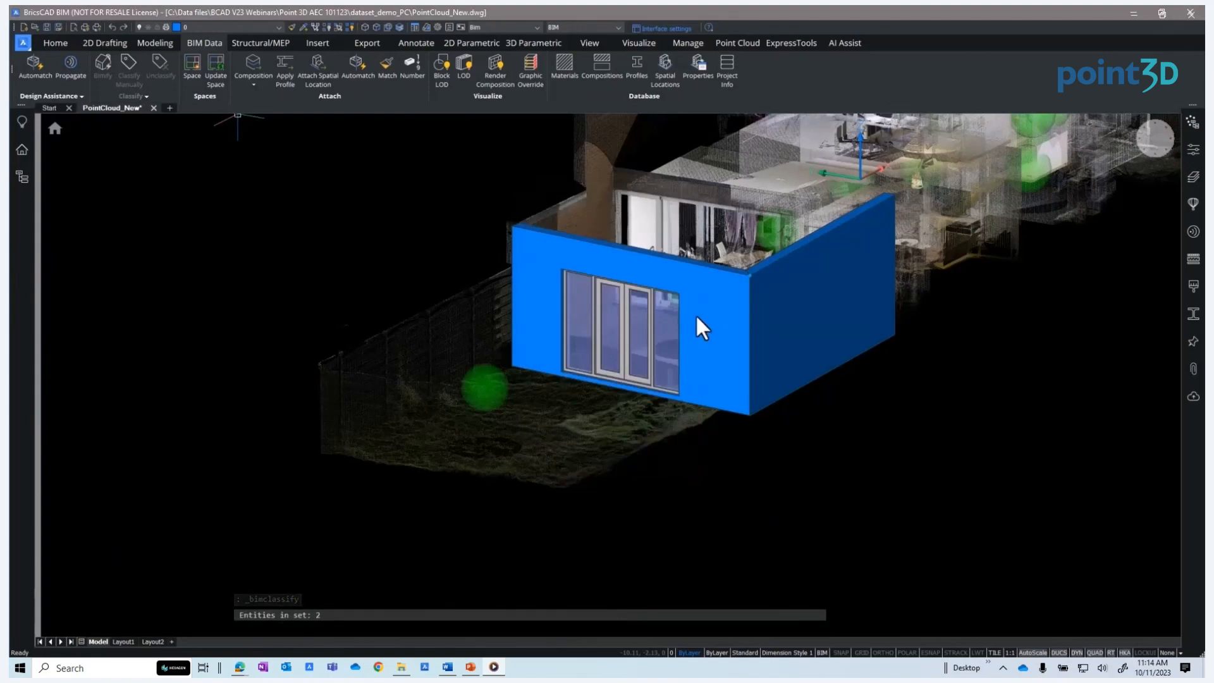
Open the wall's properties and examine its BIM wall attributes
{"action": "left_click", "coordinate": [1192, 151]}
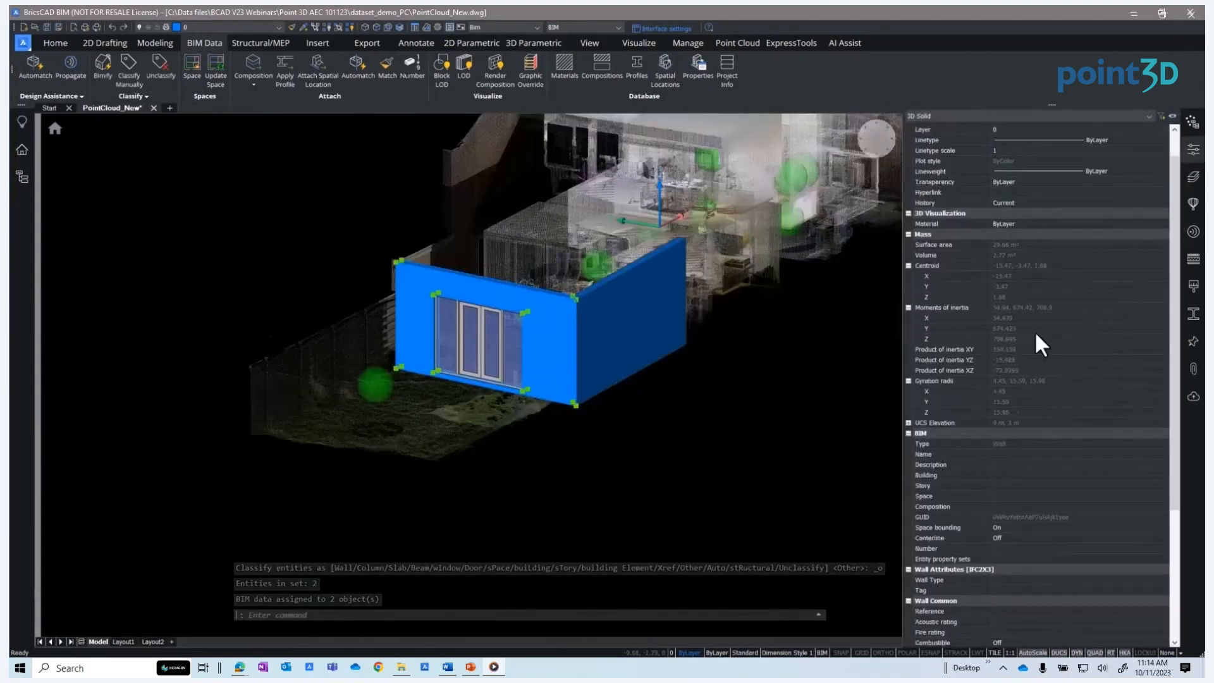
{"action": "scroll", "coordinate": [1039, 437], "scroll_direction": "down", "scroll_amount": 4}
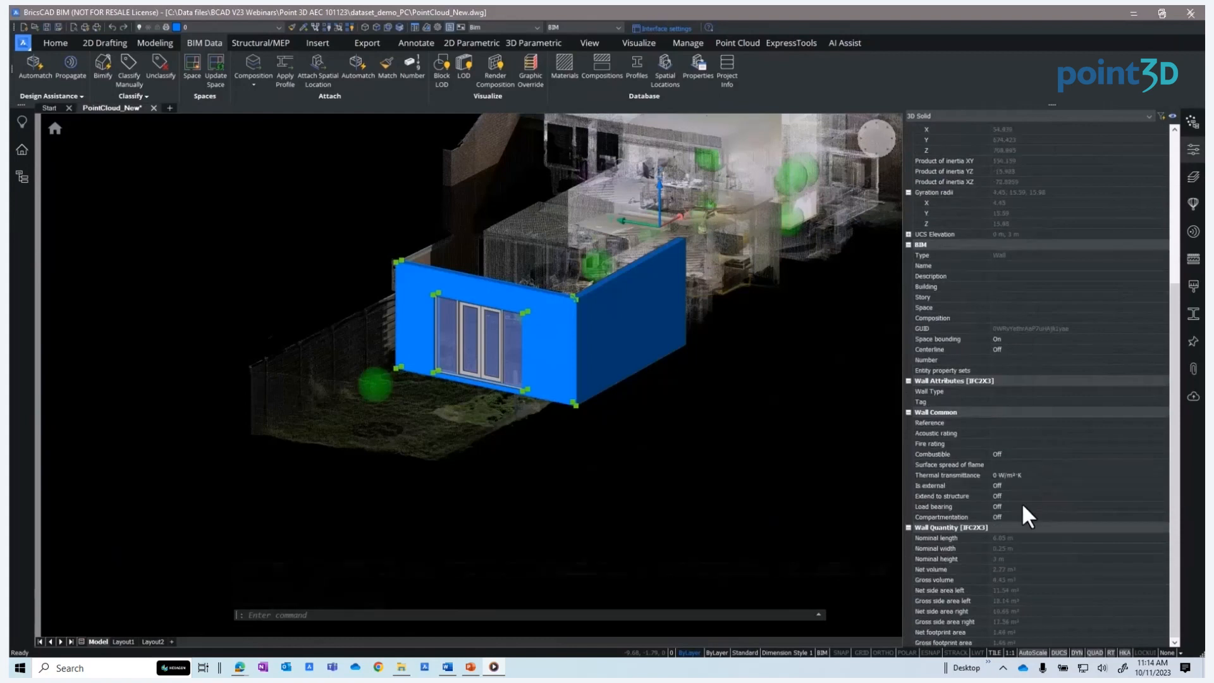
{"action": "left_click", "coordinate": [933, 392]}
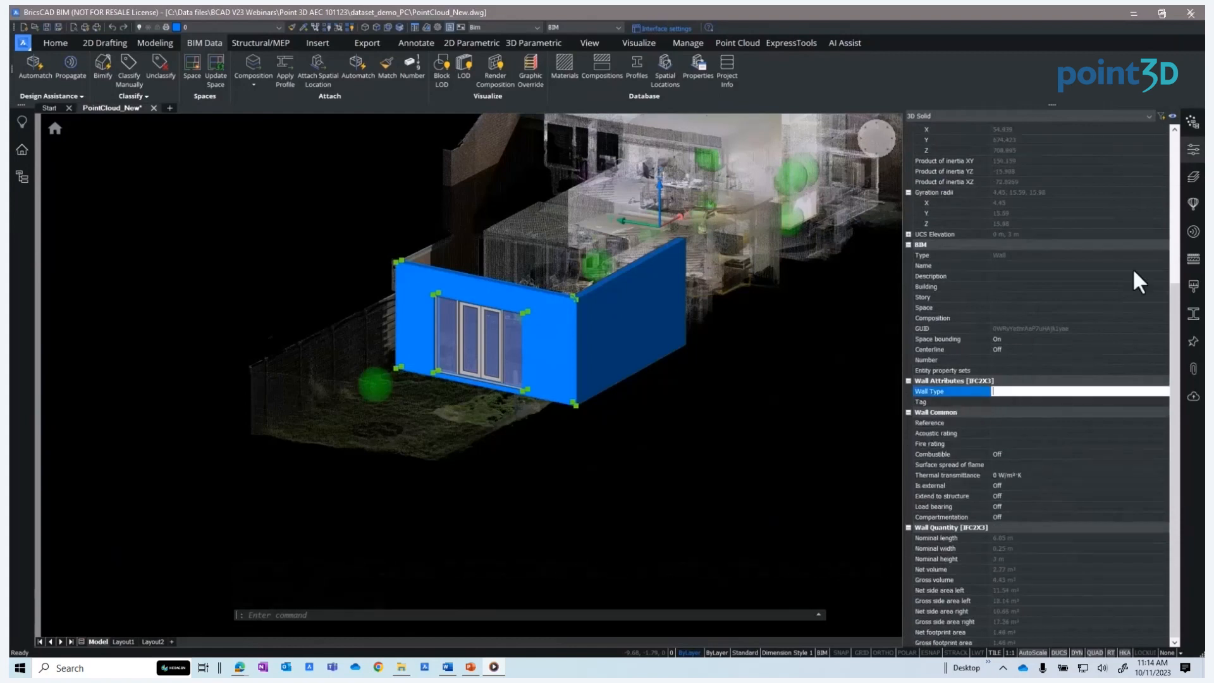
Open the Compositions panel and filter the list to Wall types
{"action": "left_click", "coordinate": [1194, 259]}
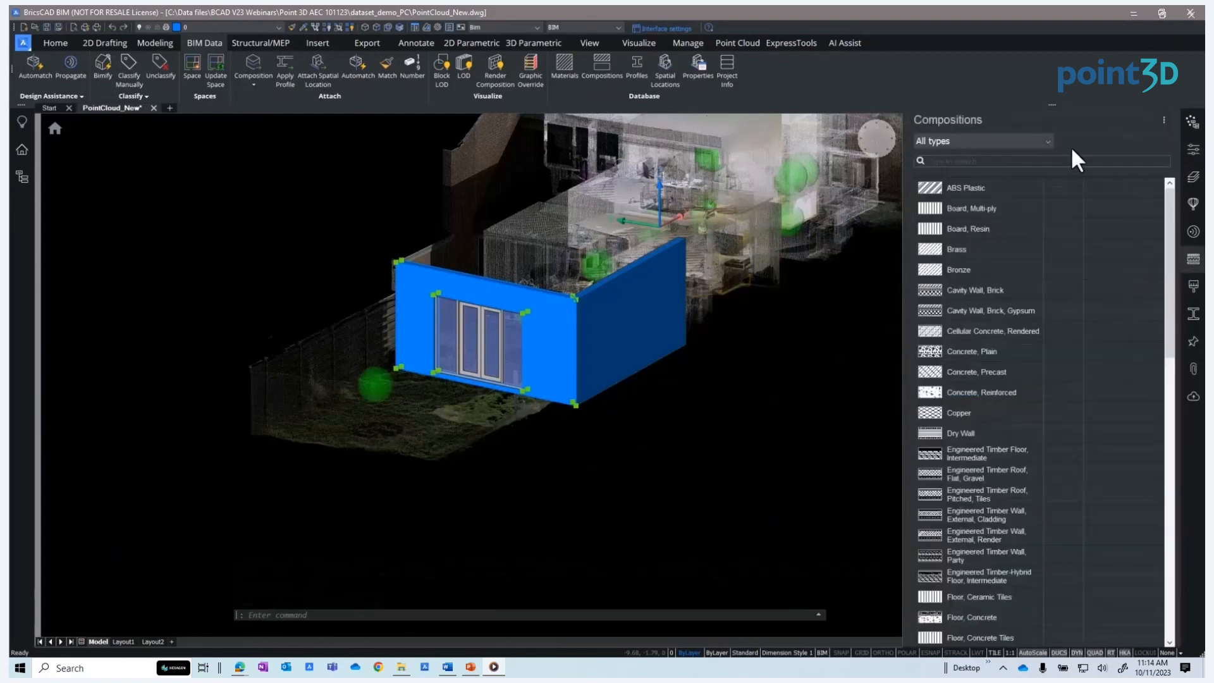
{"action": "left_click", "coordinate": [1051, 141]}
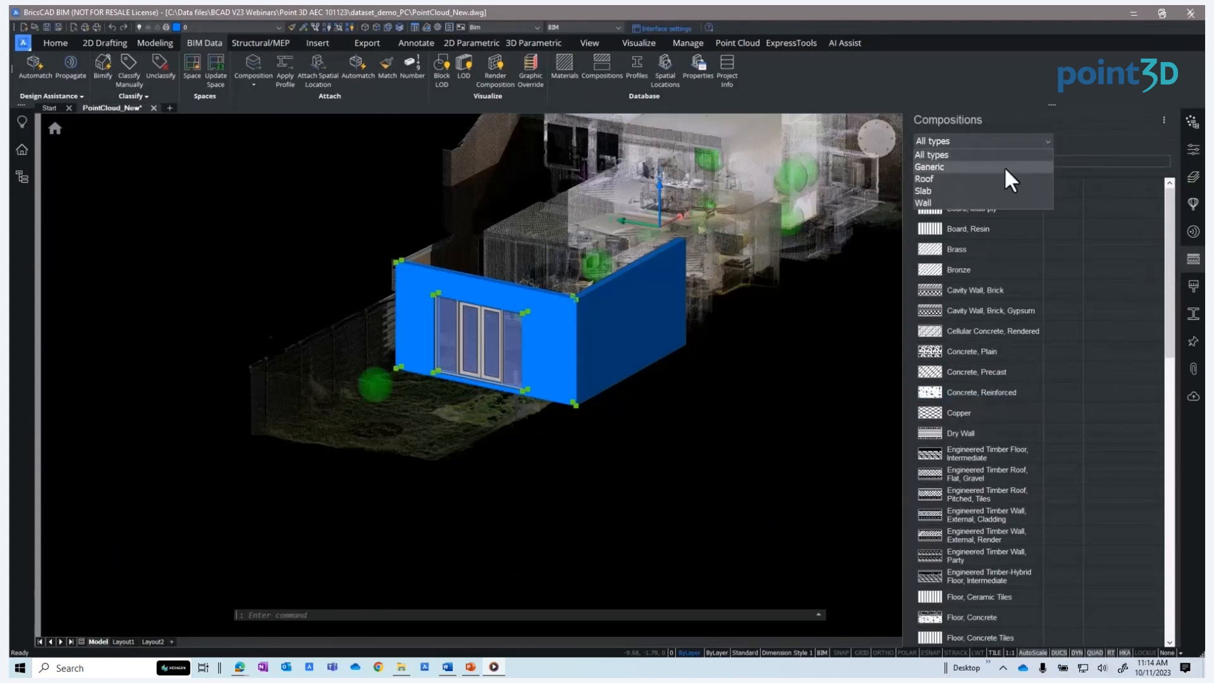
{"action": "left_click", "coordinate": [972, 202]}
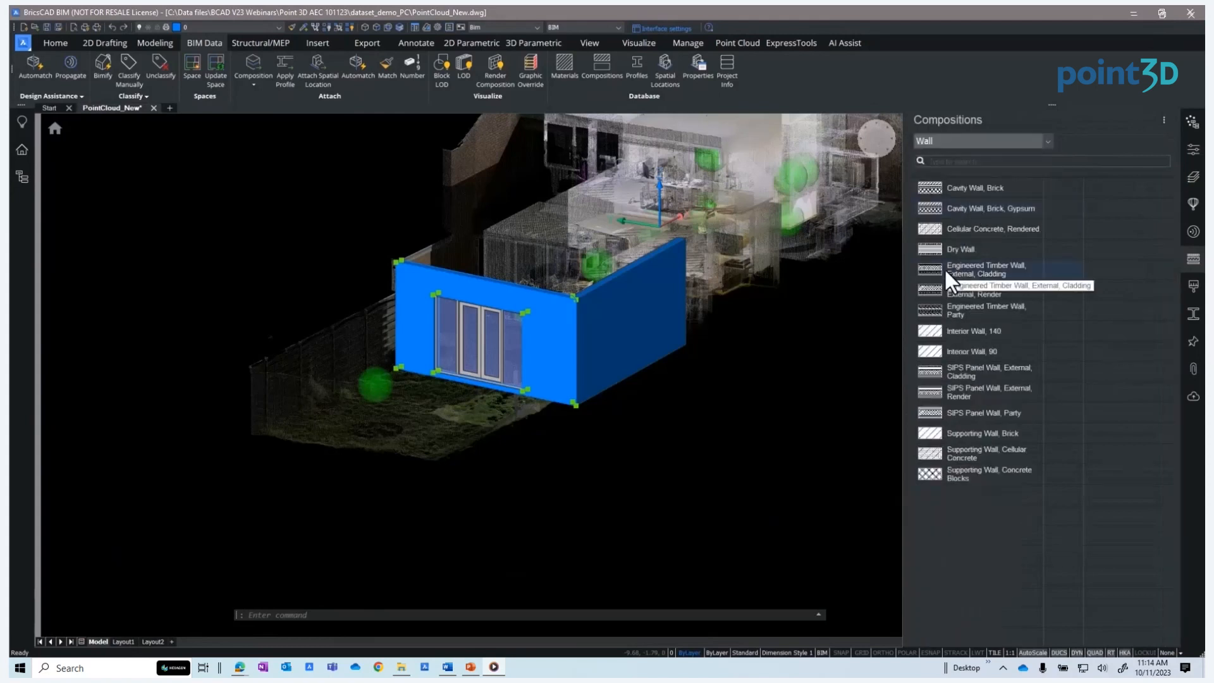
Assign the Cellular Concrete, Rendered wall composition to the selected wall and window, accepting the reference face
{"action": "left_click_drag", "start_coordinate": [926, 225], "coordinate": [758, 273]}
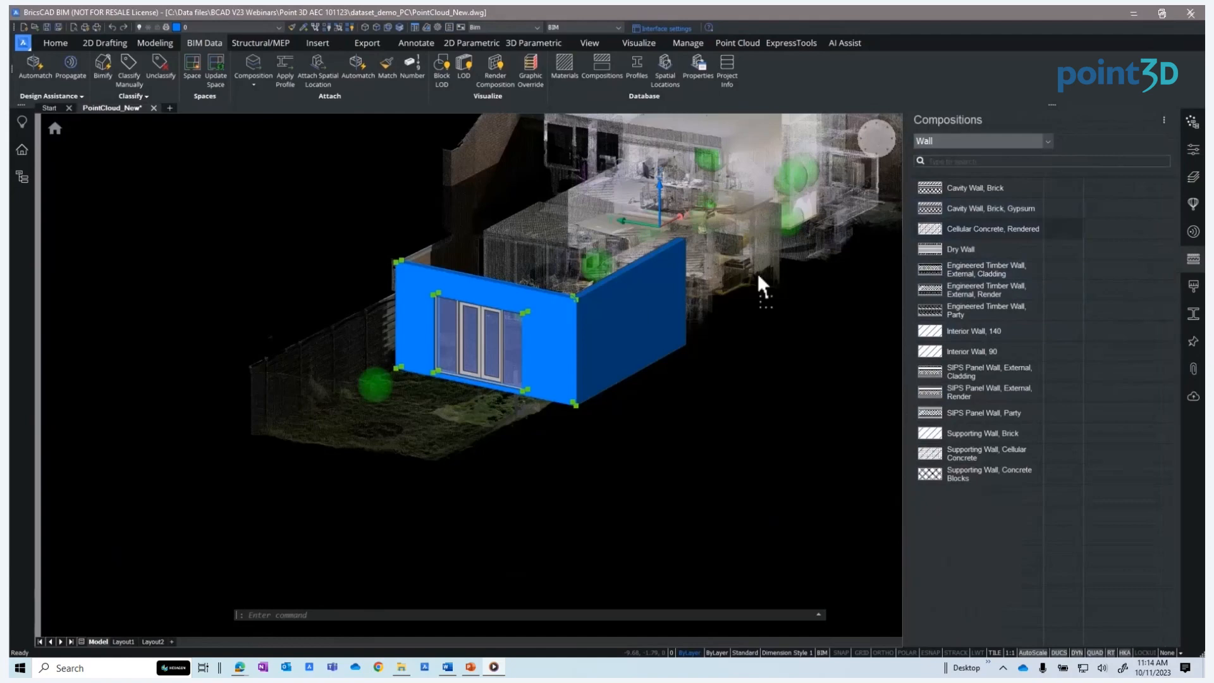
{"action": "left_click_drag", "start_coordinate": [603, 311], "coordinate": [618, 312]}
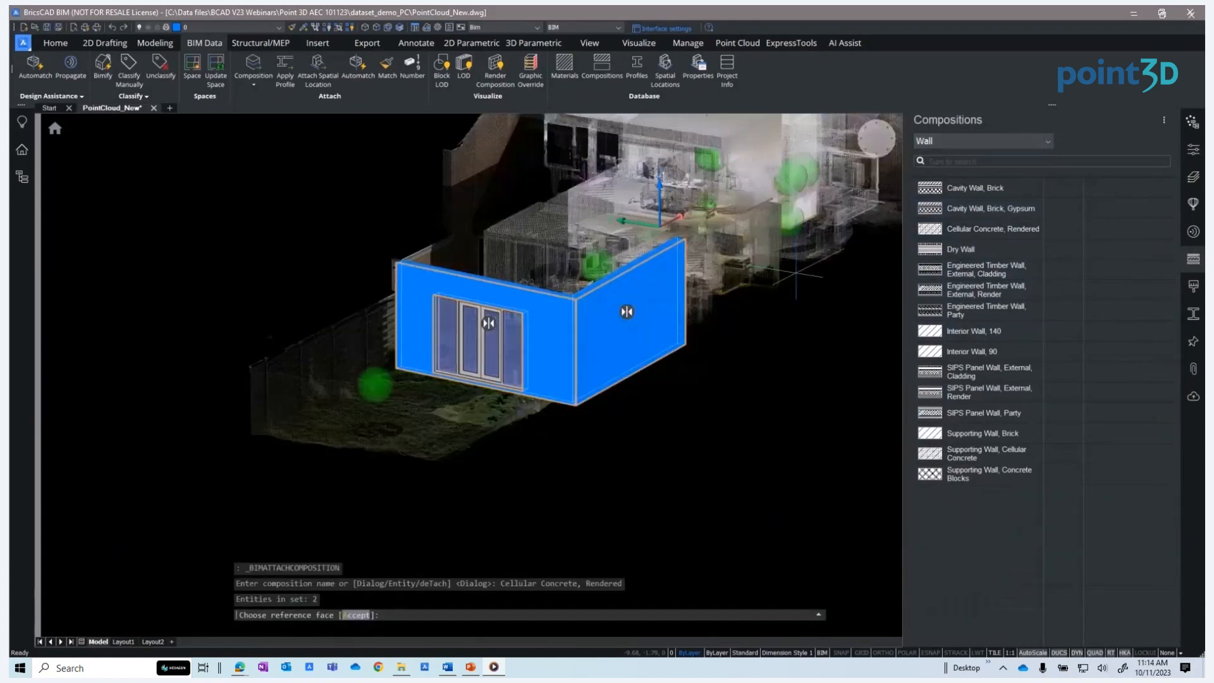
{"action": "key", "text": "Return"}
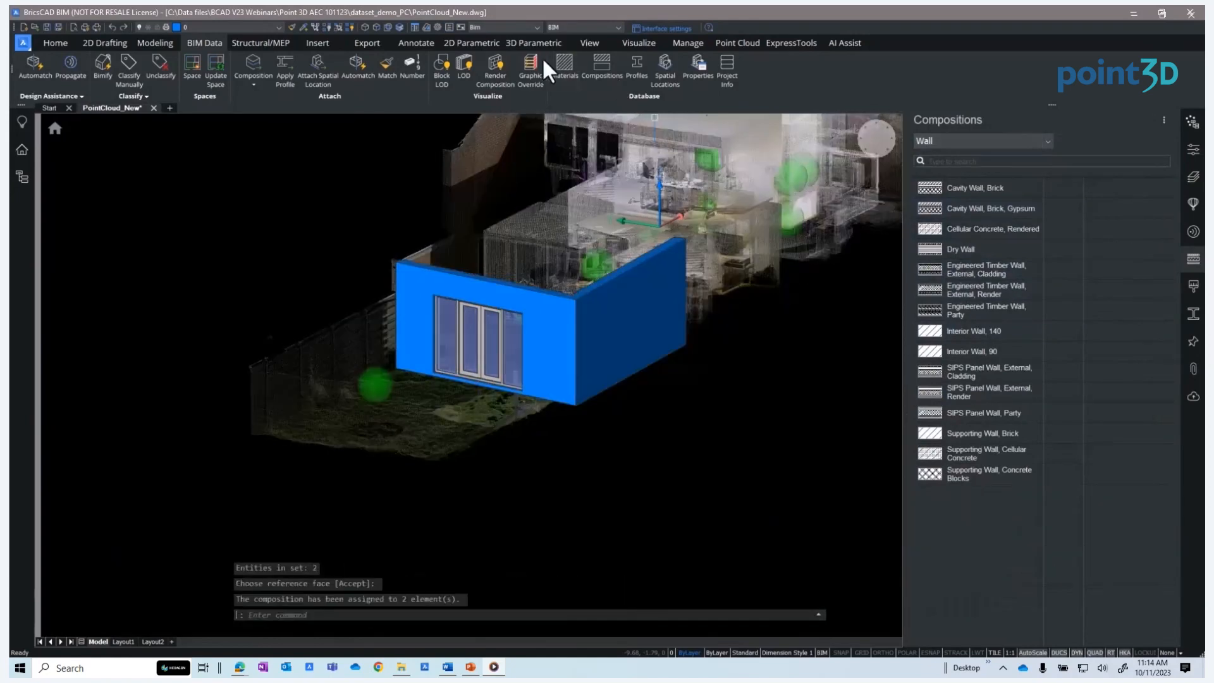
Turn on composition render materials and apply Cellular Concrete, Rendered again to the wall and window
{"action": "left_click", "coordinate": [491, 59]}
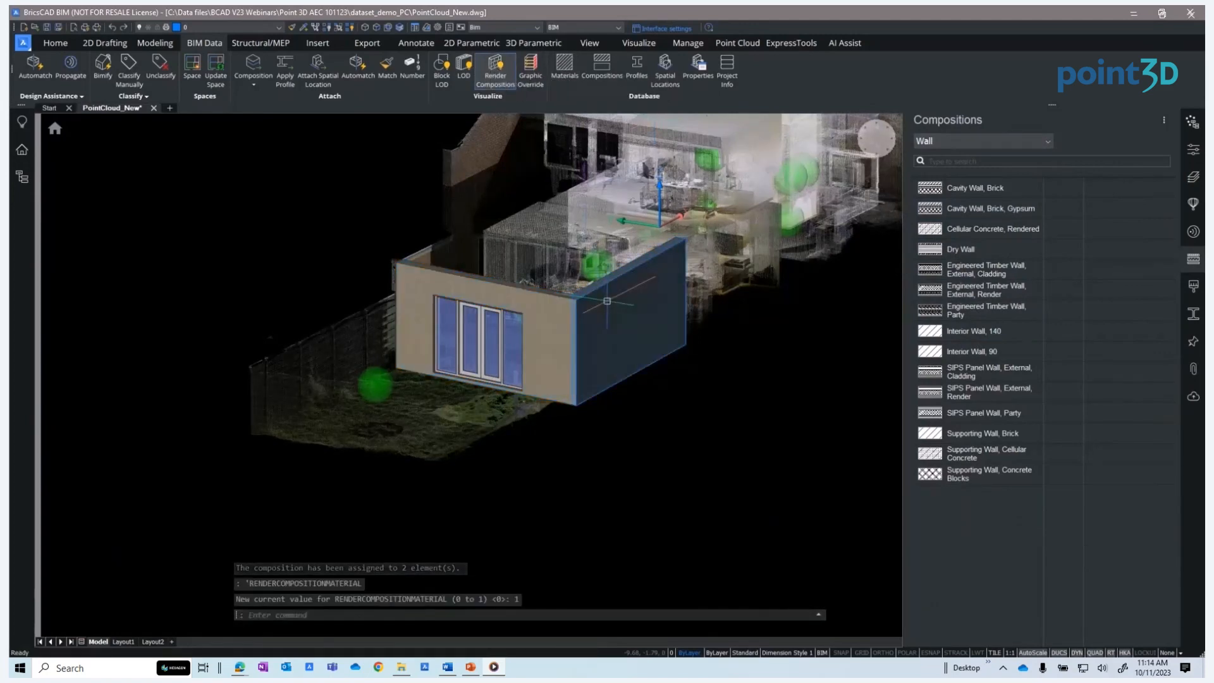
{"action": "left_click", "coordinate": [556, 324]}
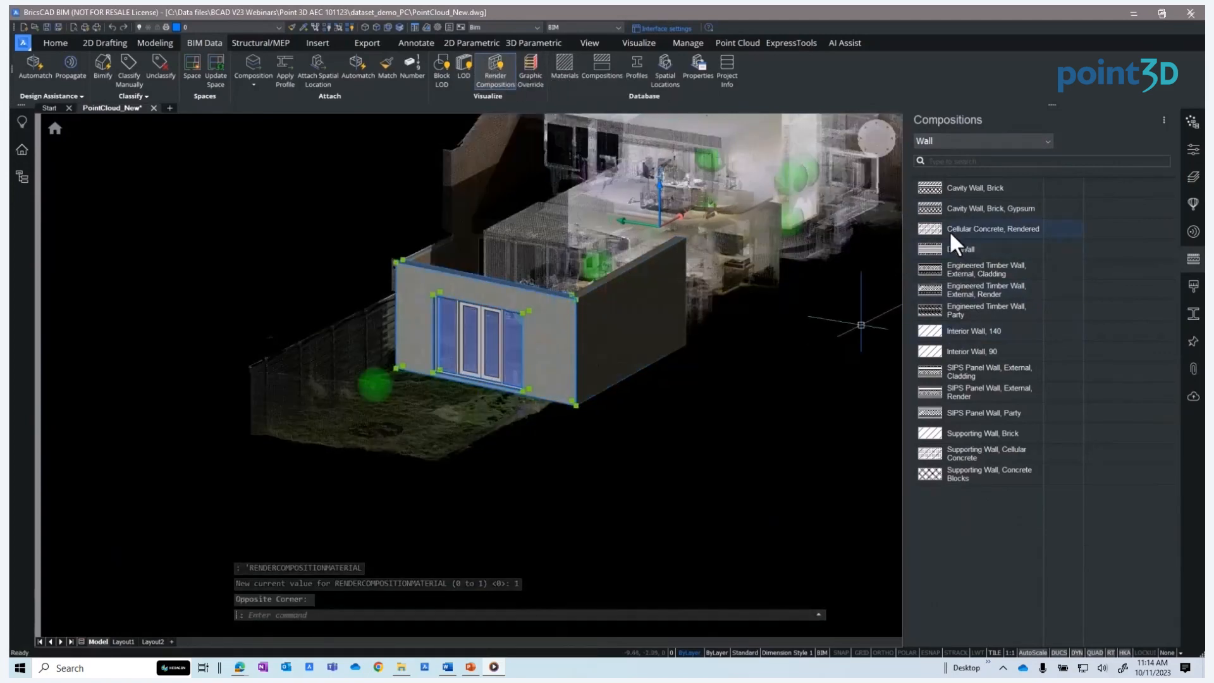
{"action": "left_click_drag", "start_coordinate": [926, 184], "coordinate": [548, 328]}
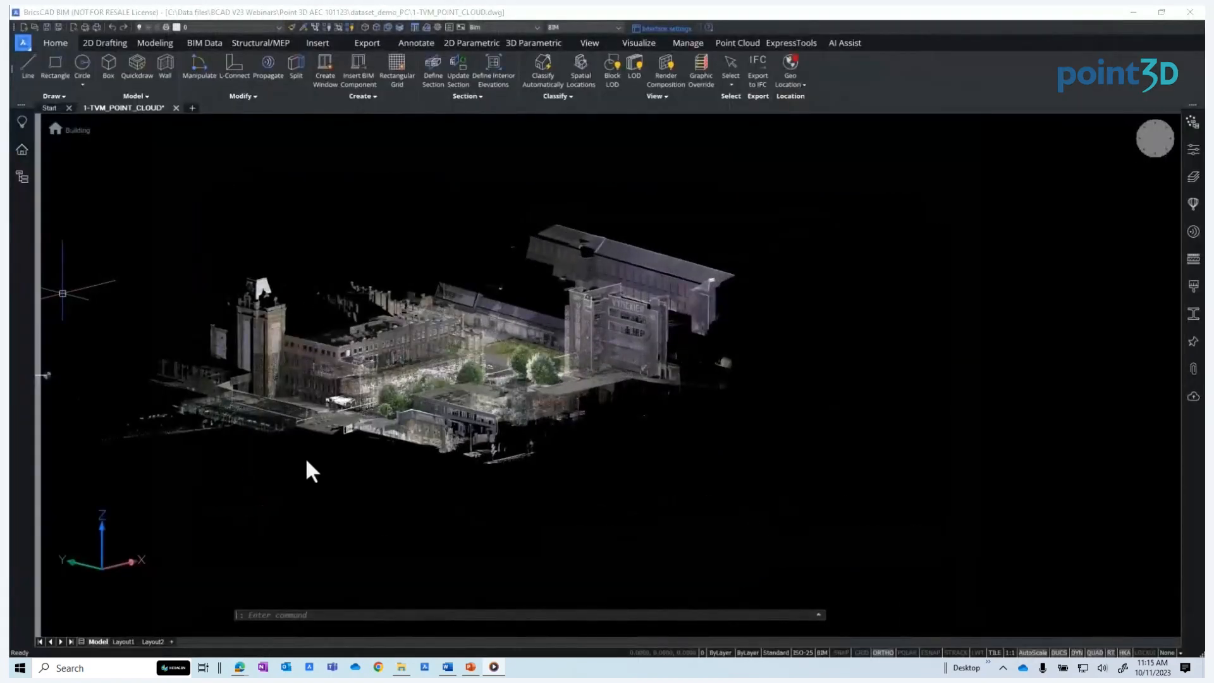
In the 1-TVM_POINT_CLOUD drawing, open the Point Cloud Manager and open scan Vynckier outside scans 031-0000 in the bubble viewer
{"action": "middle_click_drag", "start_coordinate": [285, 461], "coordinate": [202, 487], "text": "shift"}
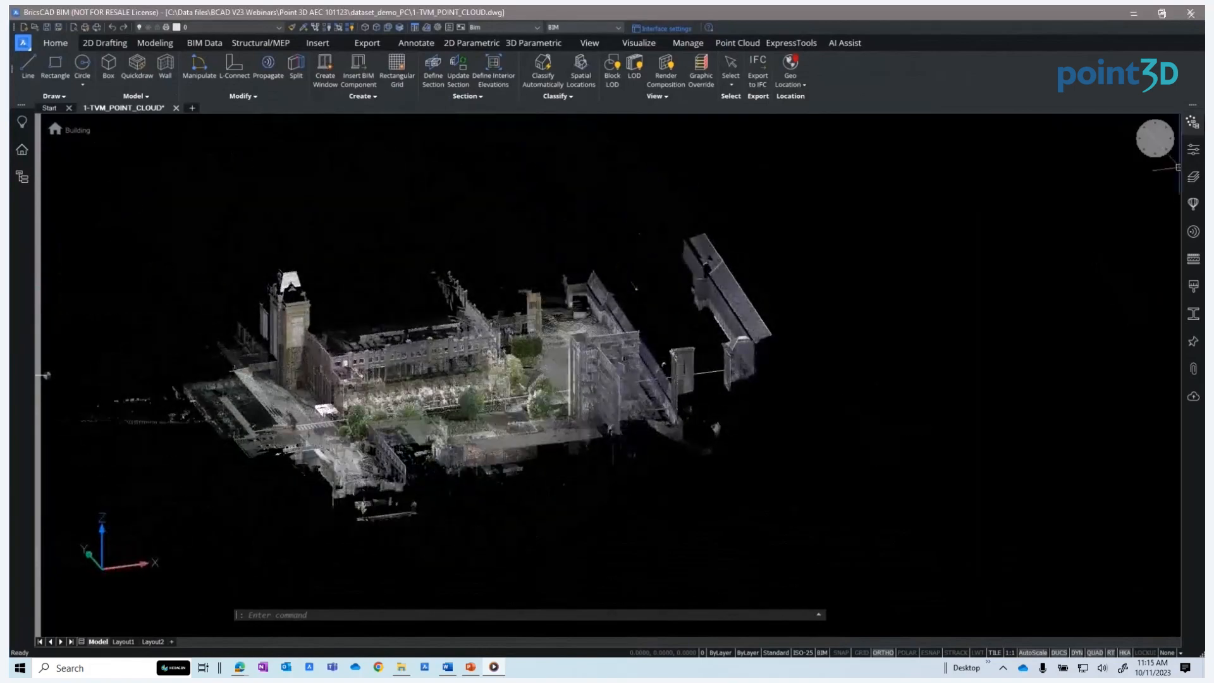
{"action": "left_click", "coordinate": [1193, 122]}
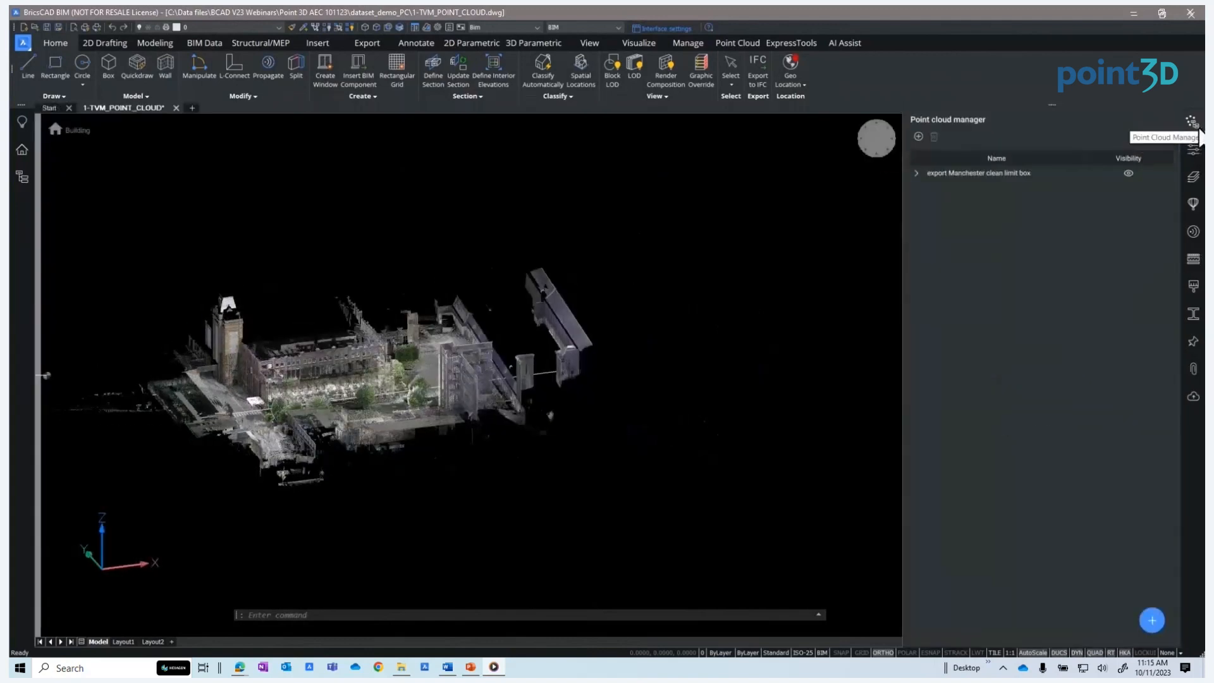
{"action": "left_click", "coordinate": [915, 173]}
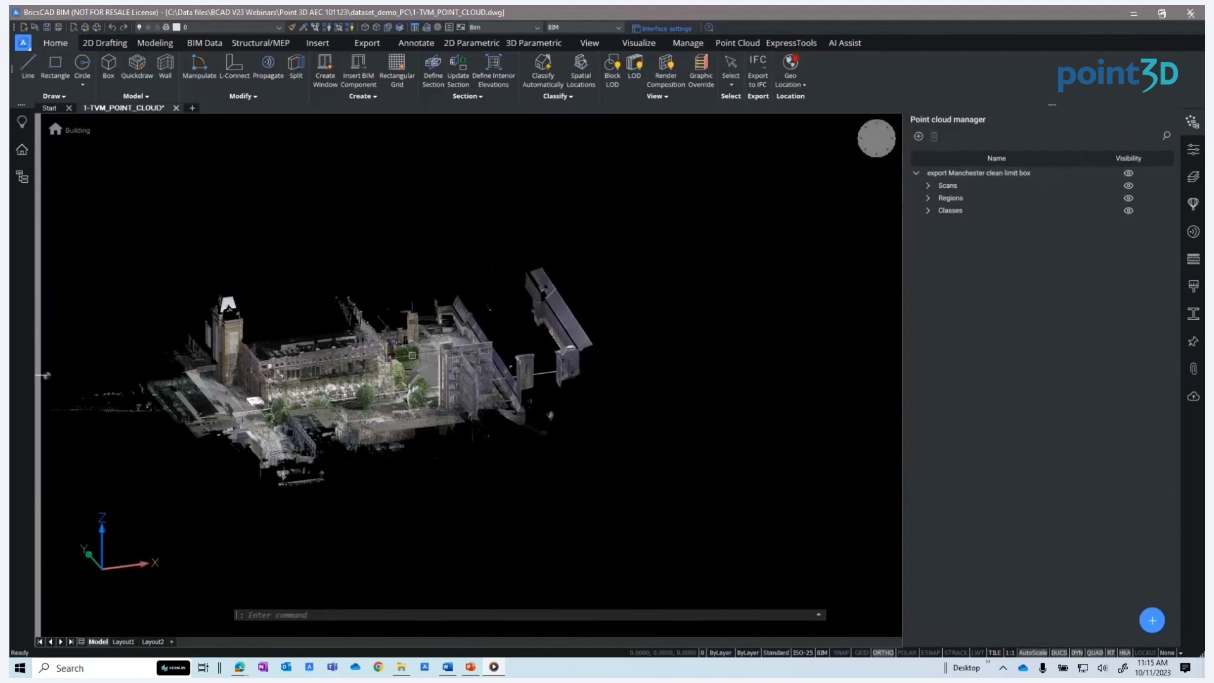
{"action": "left_click", "coordinate": [928, 186]}
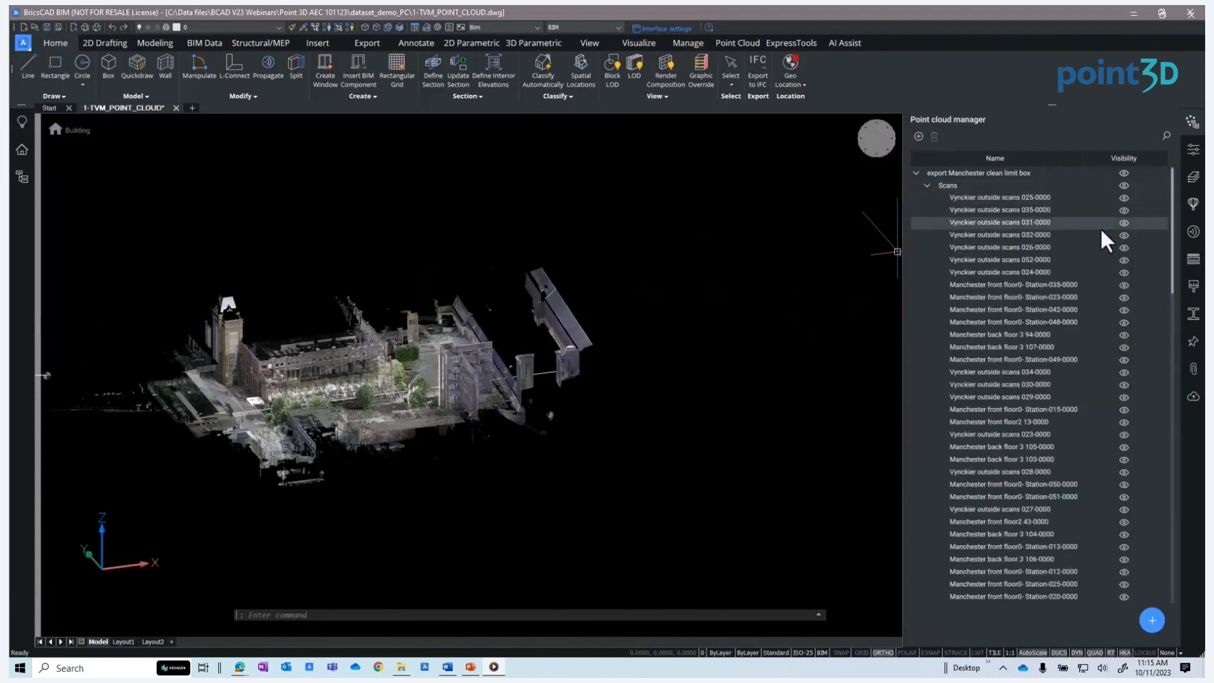
{"action": "left_click", "coordinate": [1119, 227]}
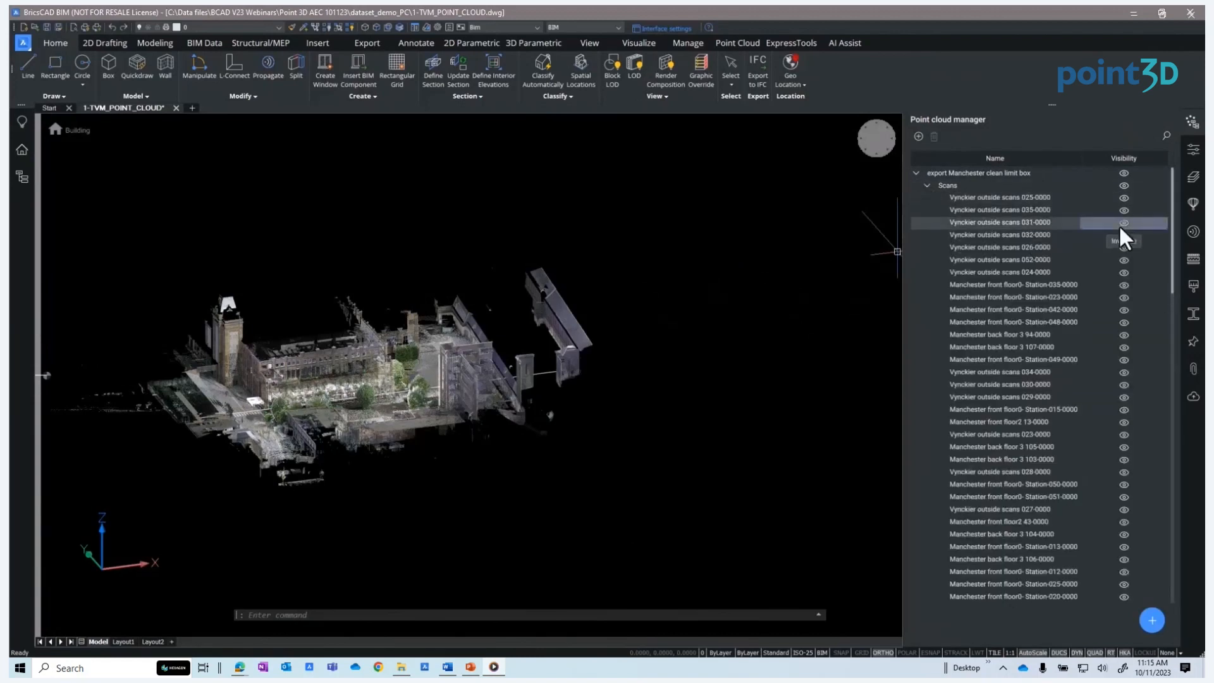
{"action": "right_click", "coordinate": [1119, 224]}
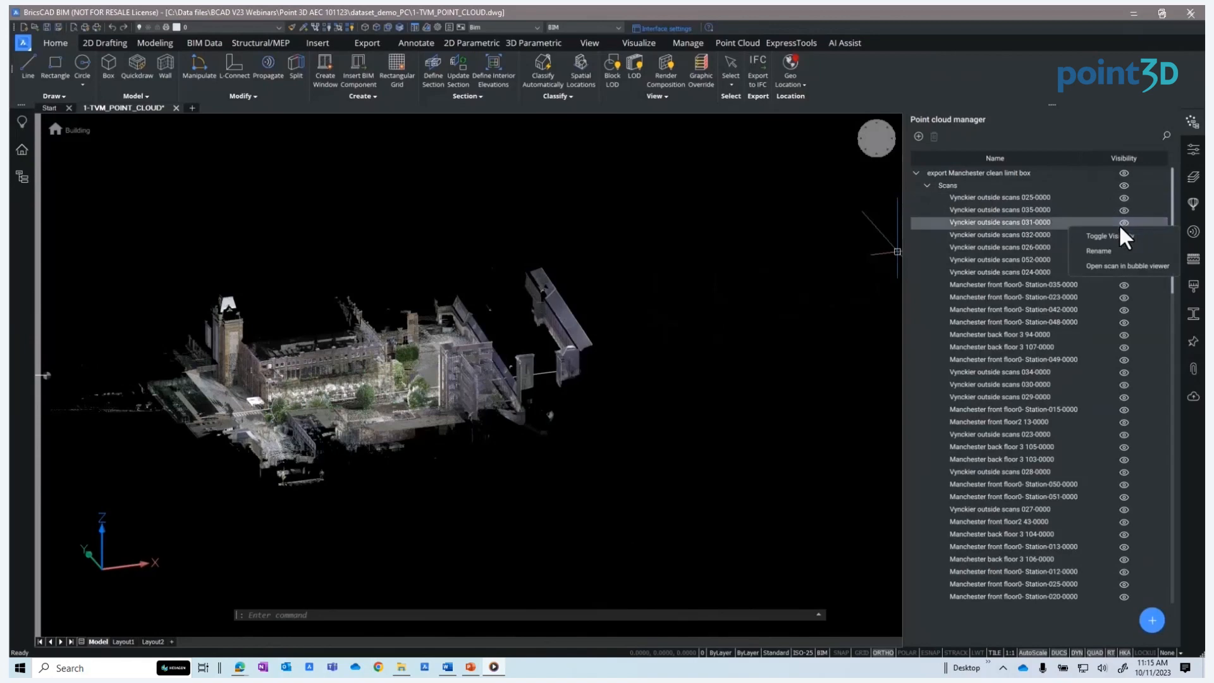
{"action": "left_click", "coordinate": [1113, 265]}
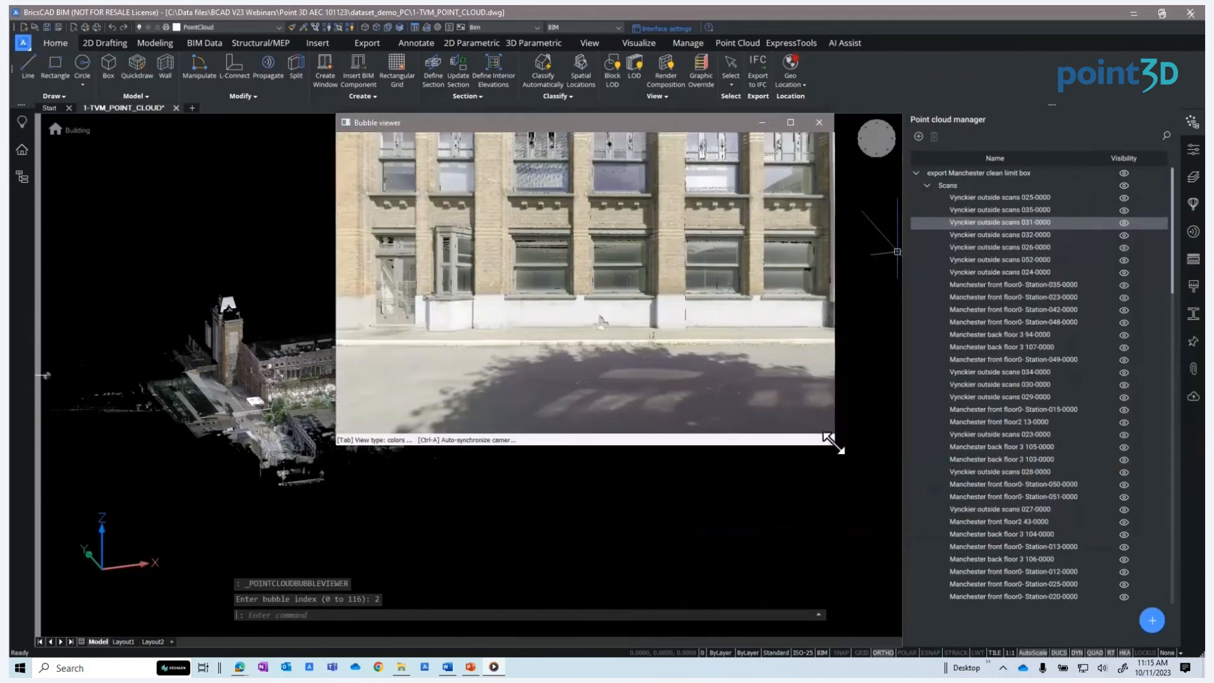
Look around the scan panorama in the bubble viewer, then close it
{"action": "left_click_drag", "start_coordinate": [833, 442], "coordinate": [925, 591]}
{"action": "left_click_drag", "start_coordinate": [800, 352], "coordinate": [544, 333]}
{"action": "left_click_drag", "start_coordinate": [860, 330], "coordinate": [455, 331]}
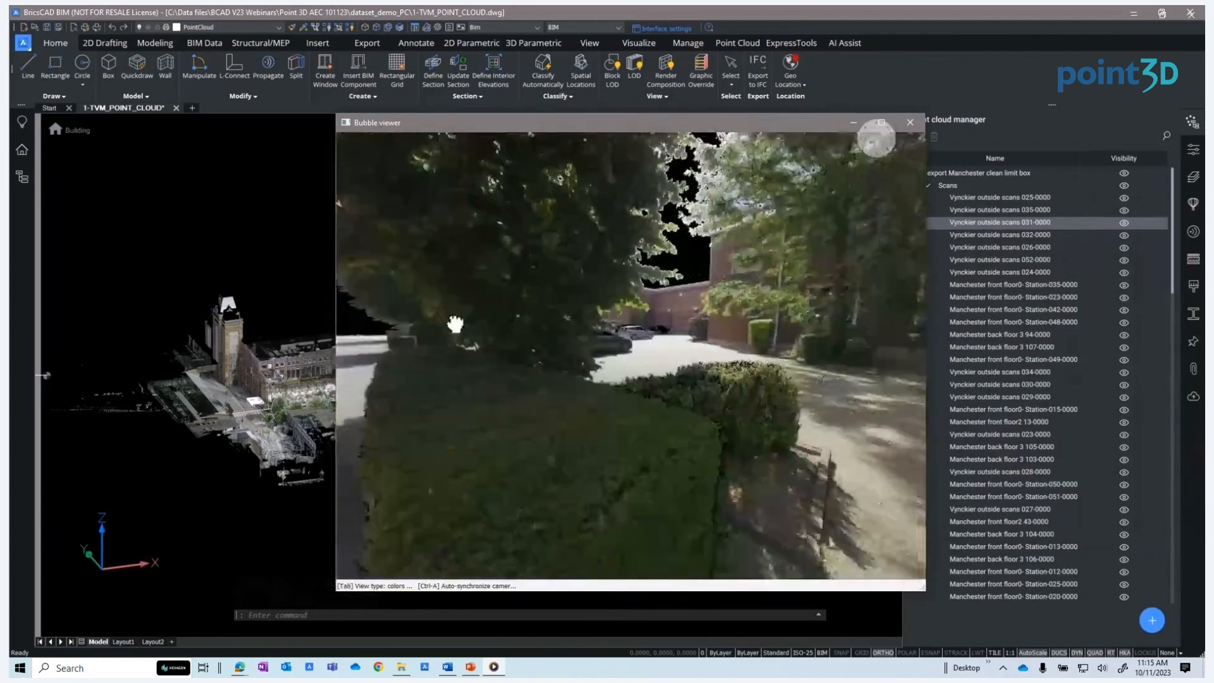
{"action": "left_click_drag", "start_coordinate": [780, 323], "coordinate": [551, 320]}
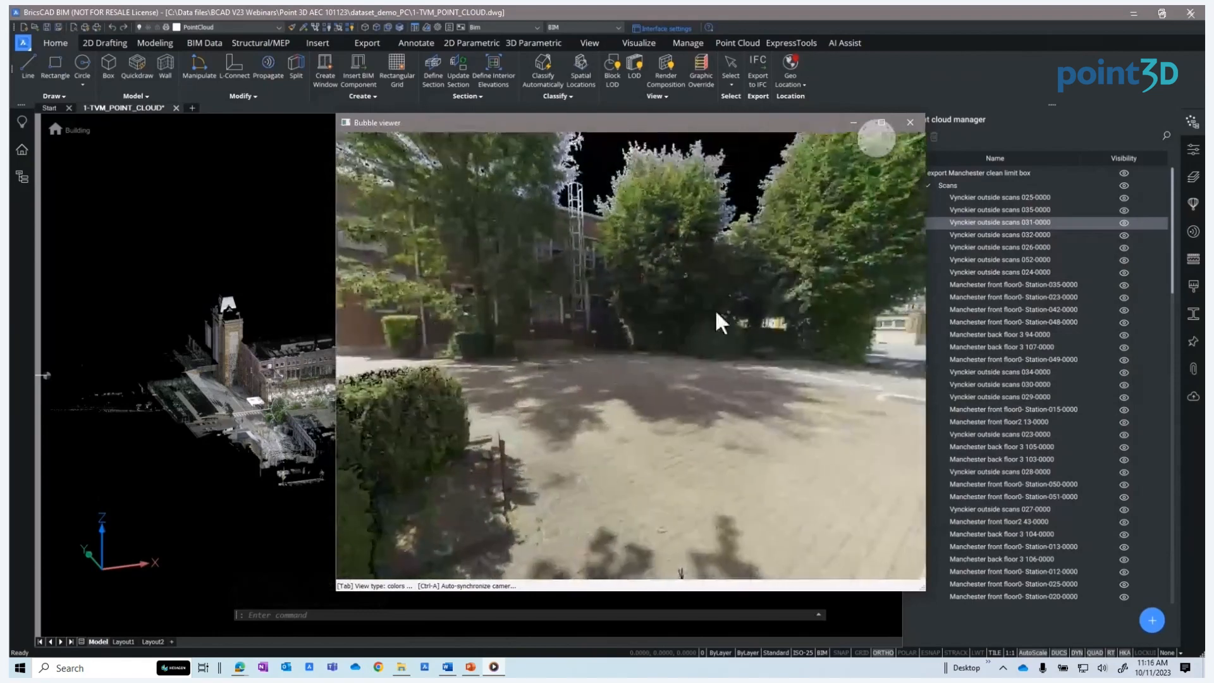
{"action": "left_click_drag", "start_coordinate": [886, 310], "coordinate": [545, 309]}
{"action": "left_click_drag", "start_coordinate": [770, 323], "coordinate": [661, 241]}
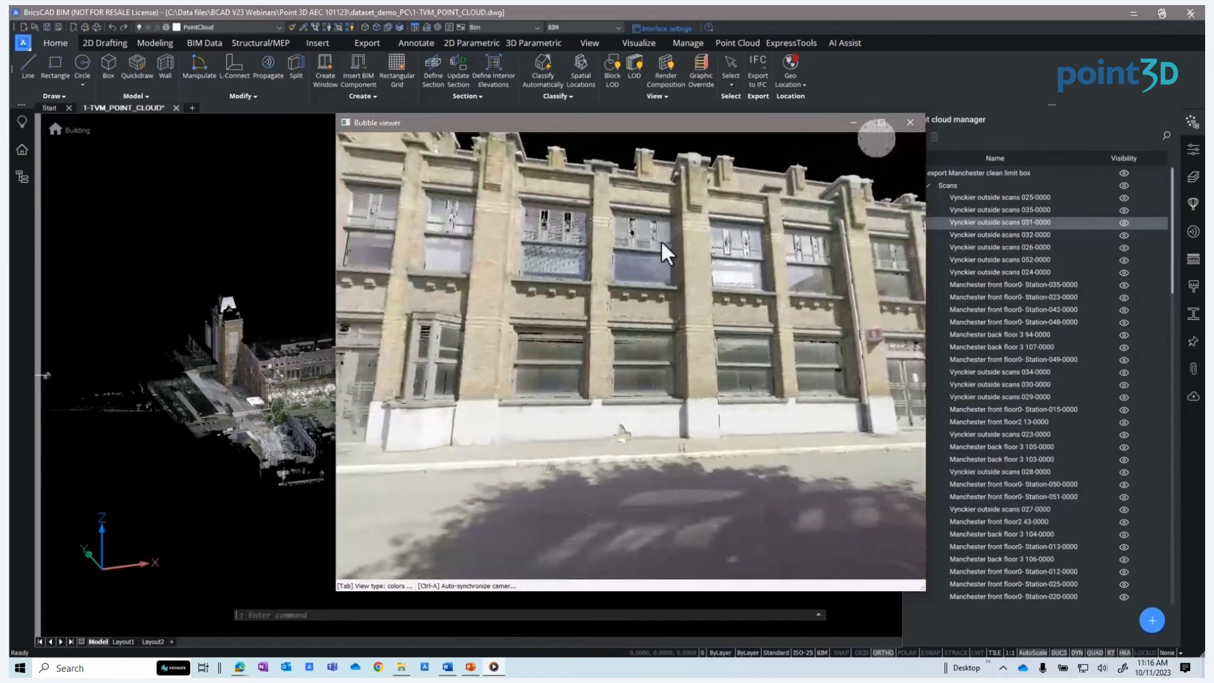
{"action": "left_click", "coordinate": [921, 124]}
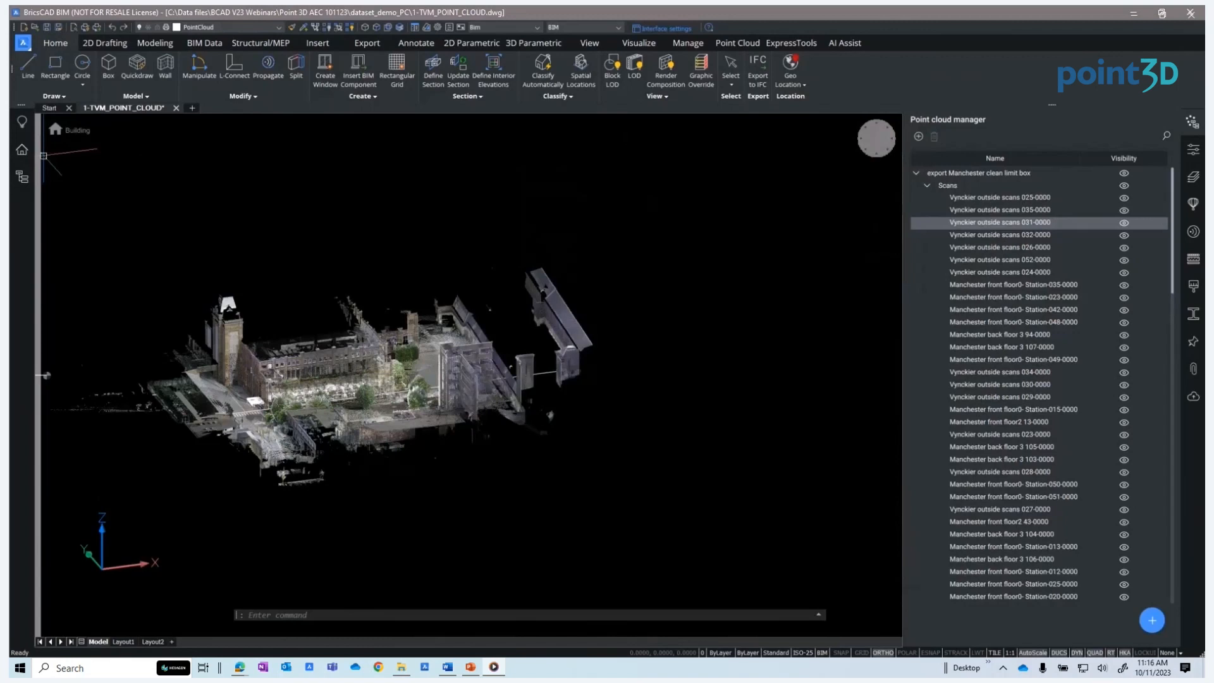
Expand the cloud's Regions and toggle the visibility of the court and Unassigned Points regions off and back on
{"action": "left_click", "coordinate": [928, 185]}
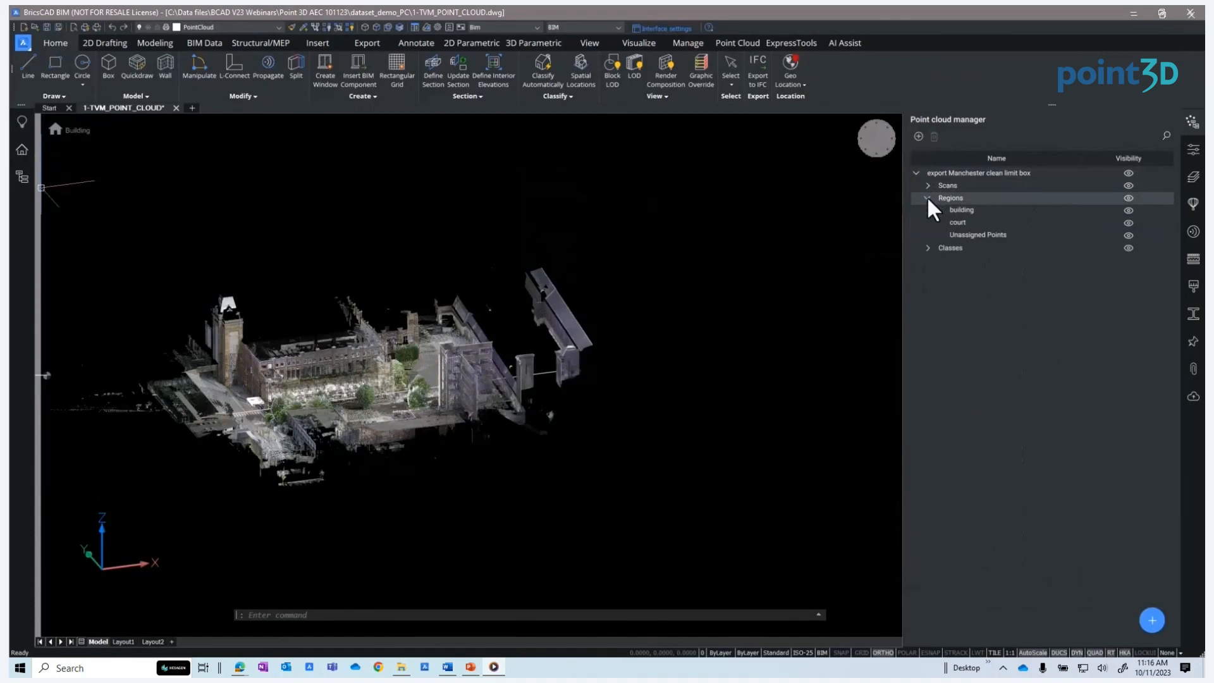
{"action": "left_click", "coordinate": [1129, 235]}
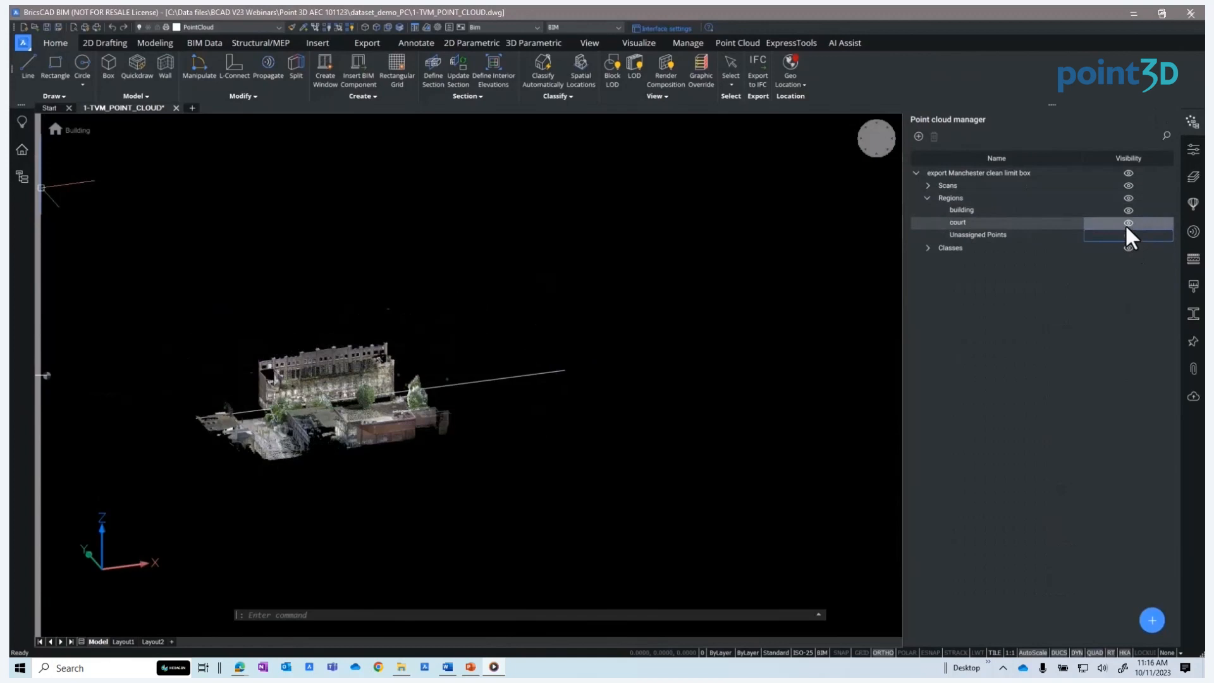
{"action": "left_click", "coordinate": [1128, 223]}
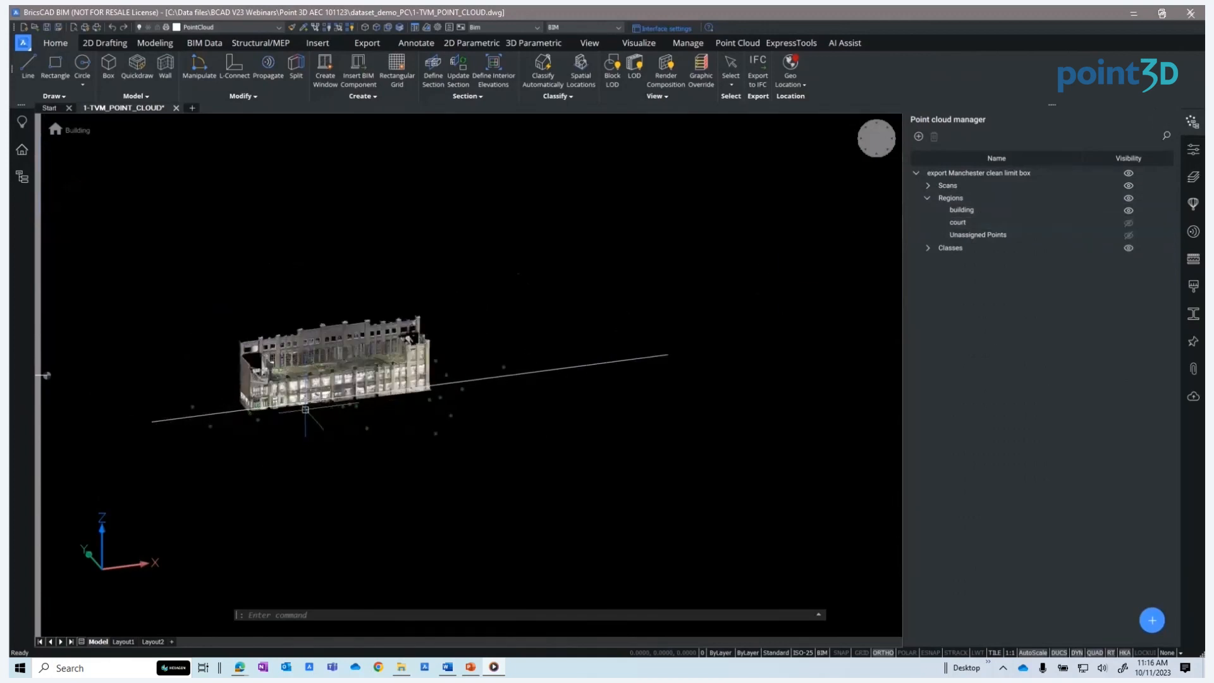
{"action": "scroll", "coordinate": [305, 409], "scroll_direction": "up", "scroll_amount": 3}
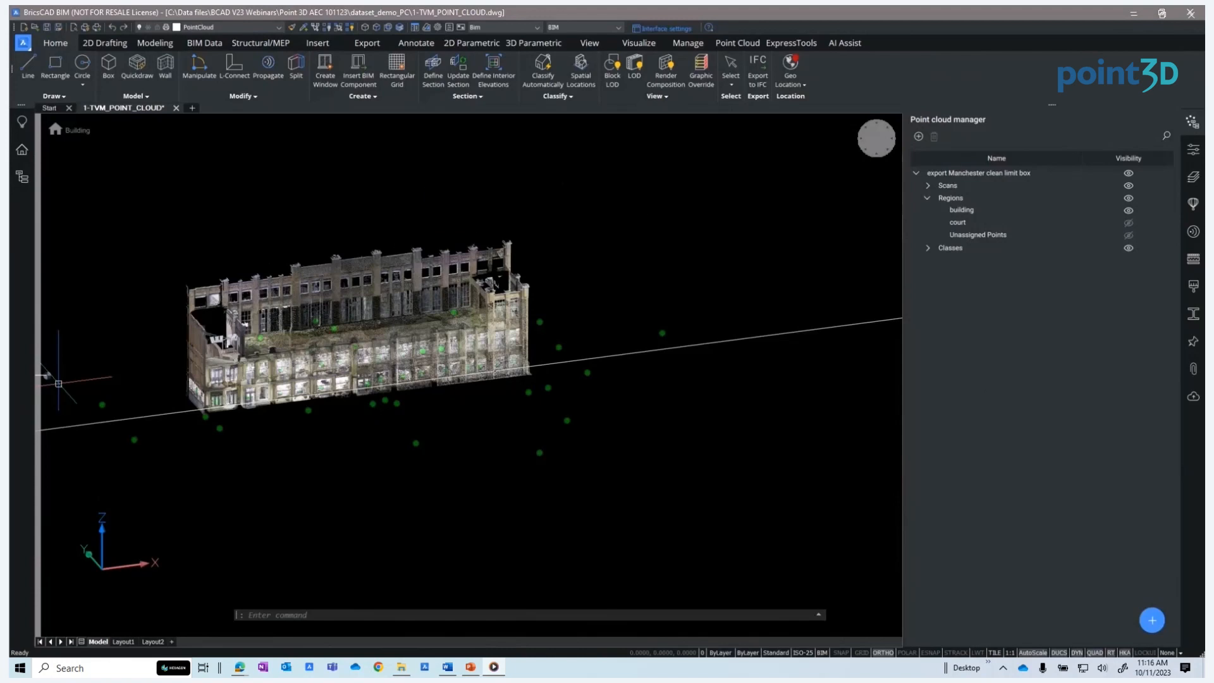
{"action": "left_click", "coordinate": [1129, 226]}
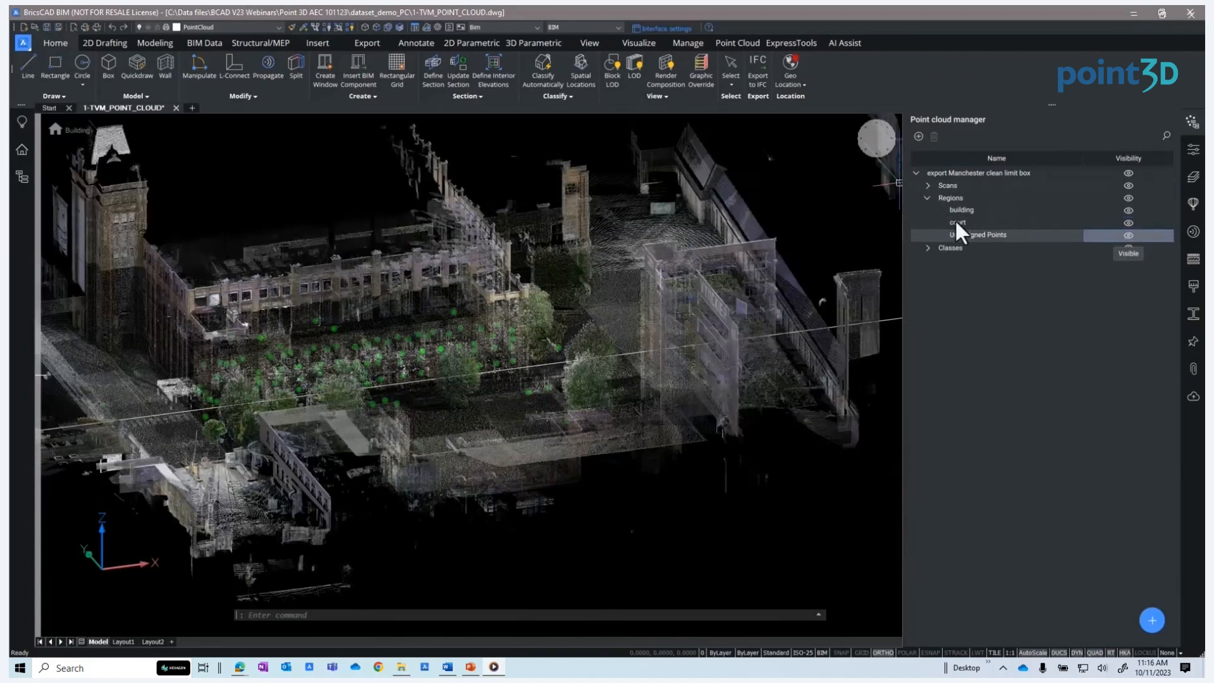
Expand the Classes and toggle visibility of all classes, Wall, Ceiling and Floor individually, ending with all classes shown
{"action": "left_click", "coordinate": [928, 198]}
{"action": "left_click", "coordinate": [926, 211]}
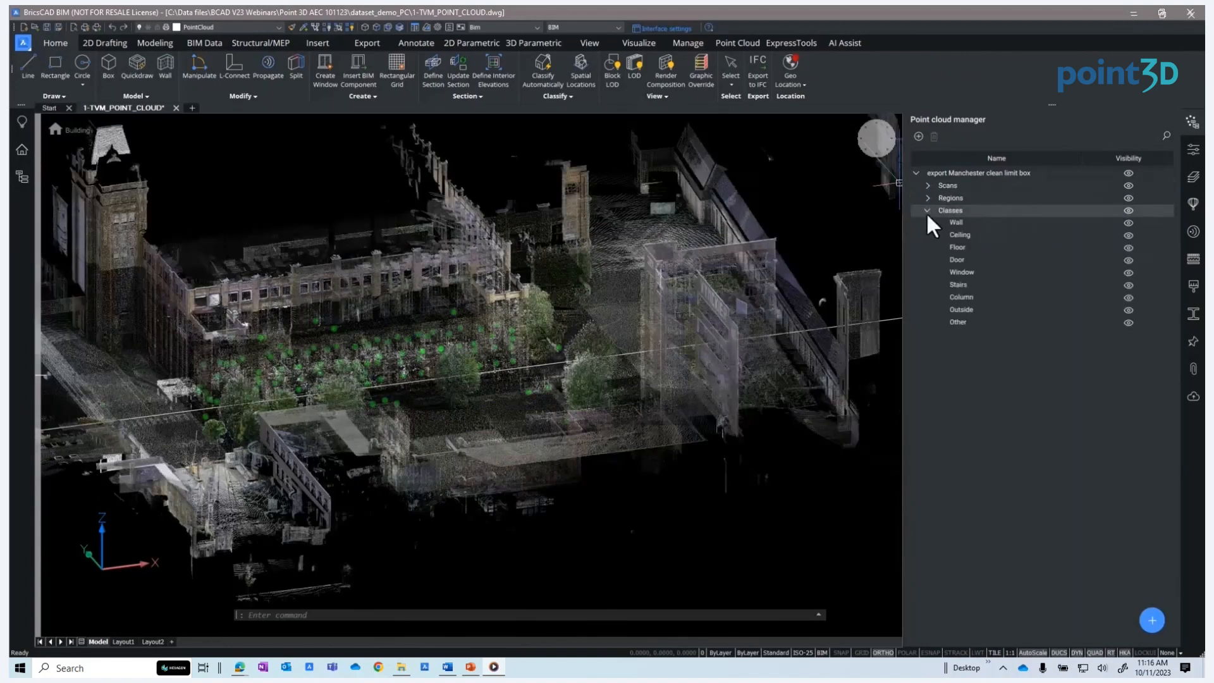
{"action": "left_click", "coordinate": [1130, 210]}
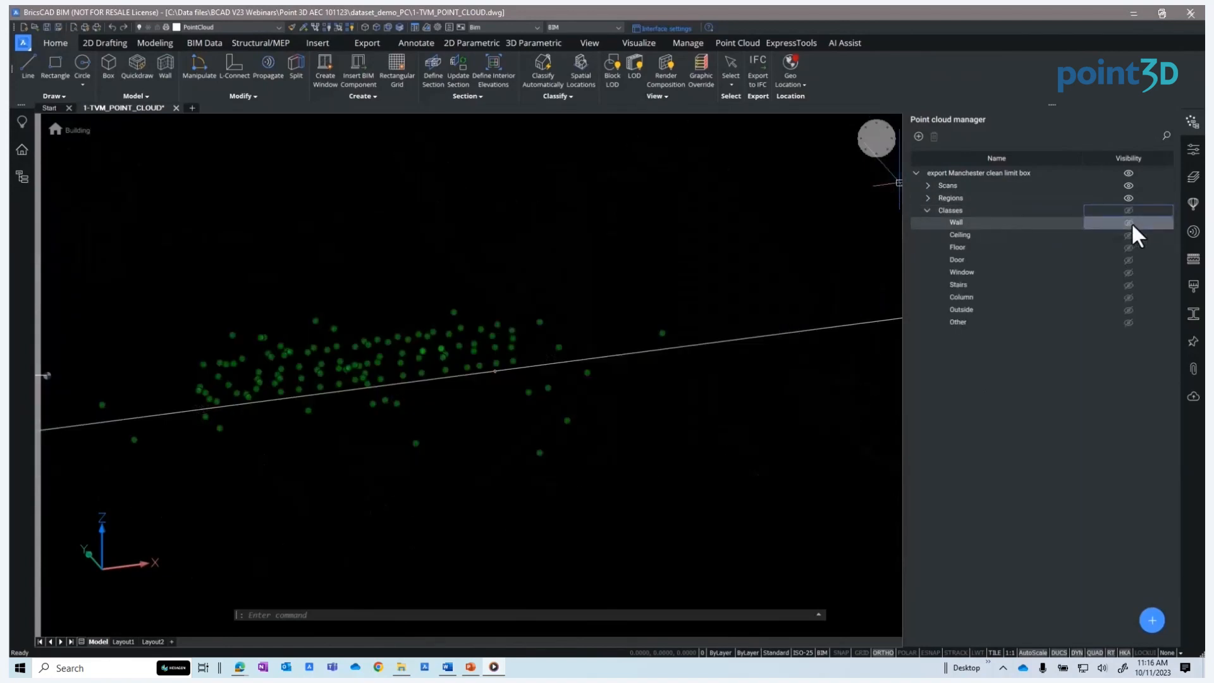
{"action": "left_click", "coordinate": [1131, 223]}
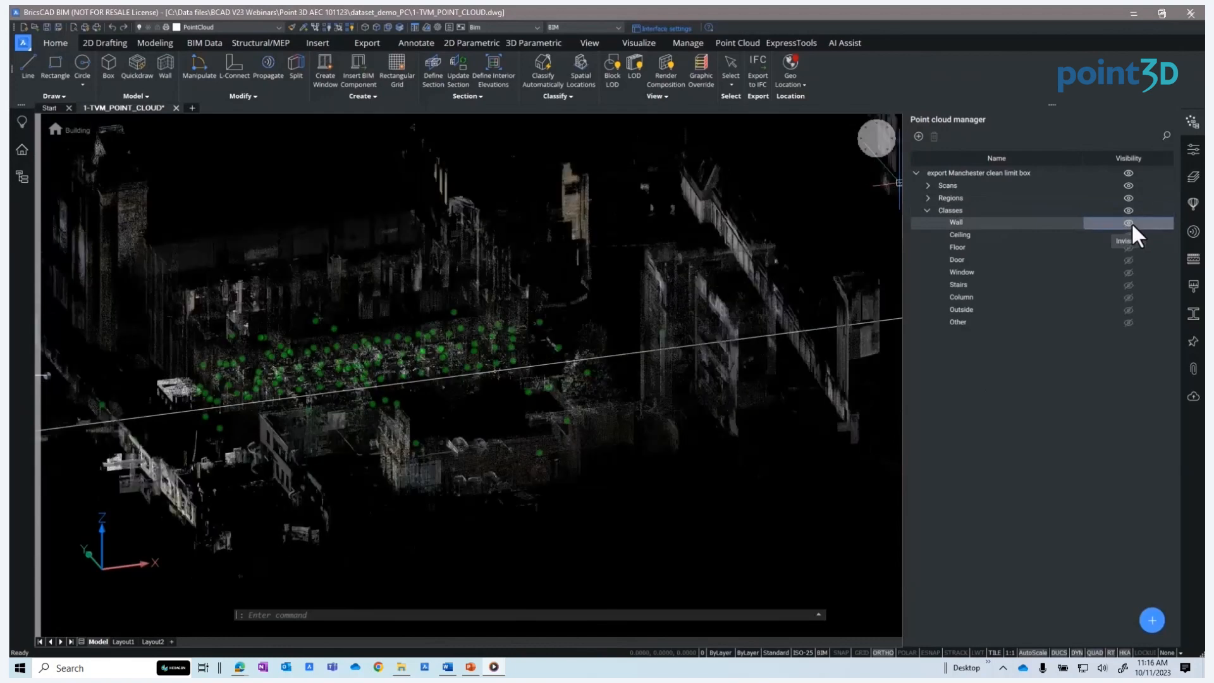
{"action": "left_click", "coordinate": [1131, 223]}
{"action": "left_click", "coordinate": [1128, 234]}
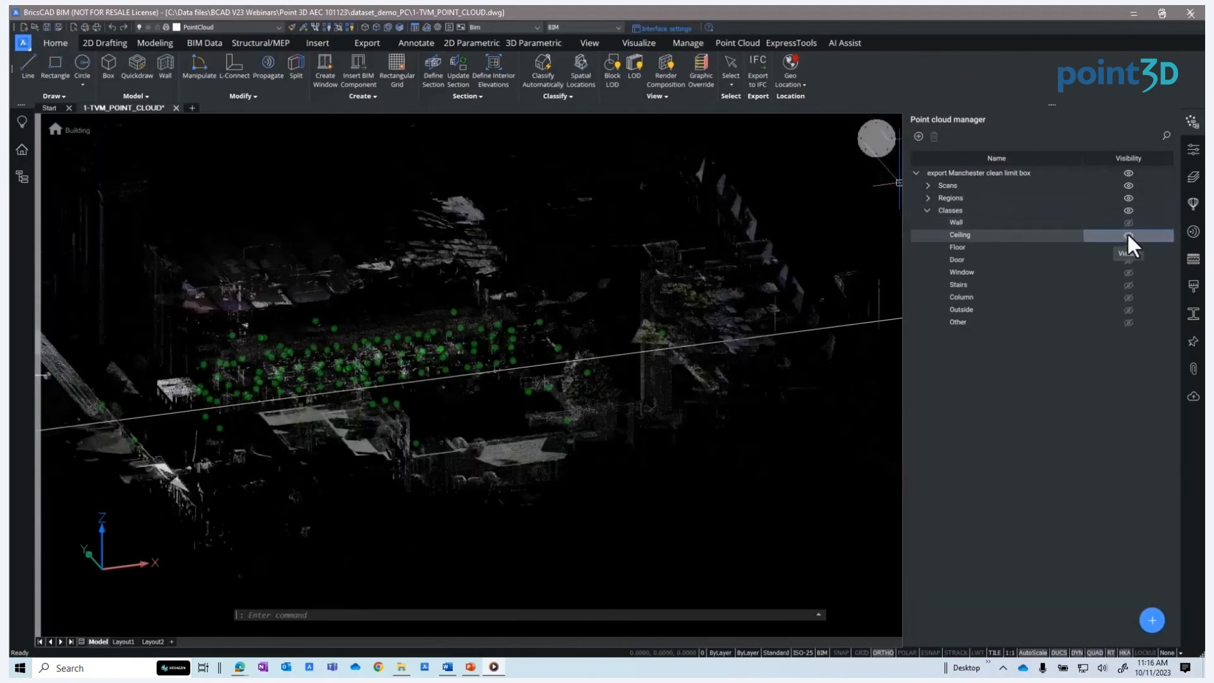
{"action": "left_click", "coordinate": [1128, 235]}
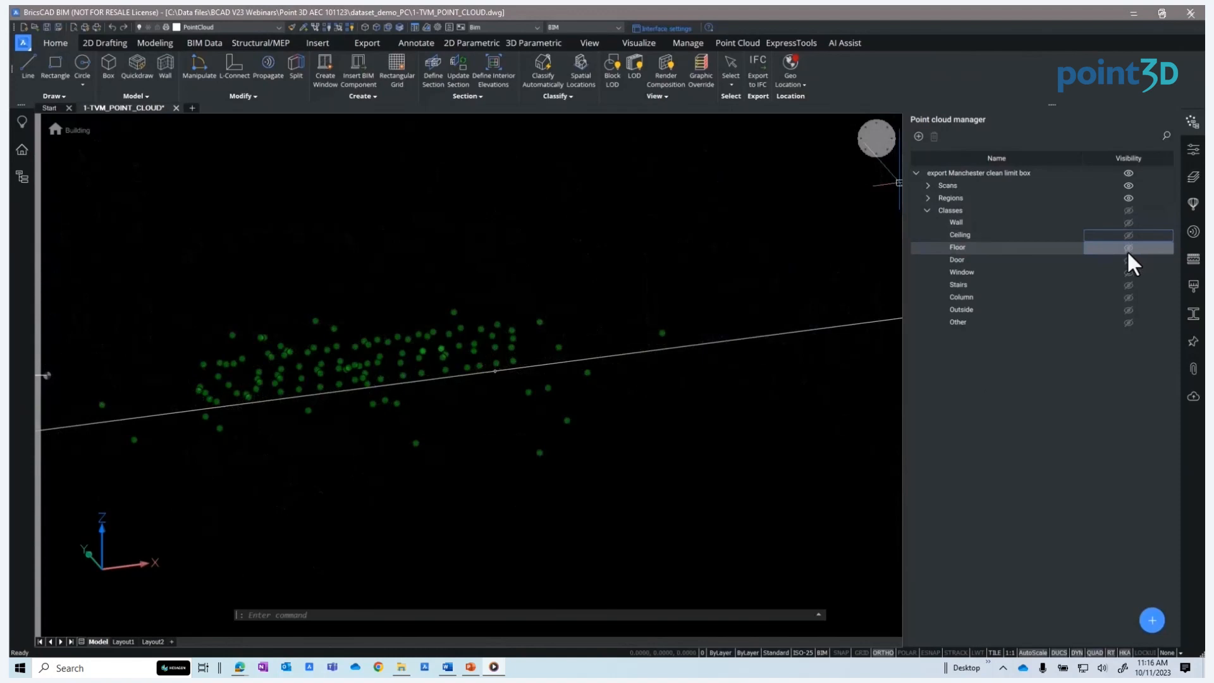
{"action": "left_click", "coordinate": [1129, 248]}
{"action": "left_click", "coordinate": [1128, 248]}
{"action": "left_click", "coordinate": [1125, 245]}
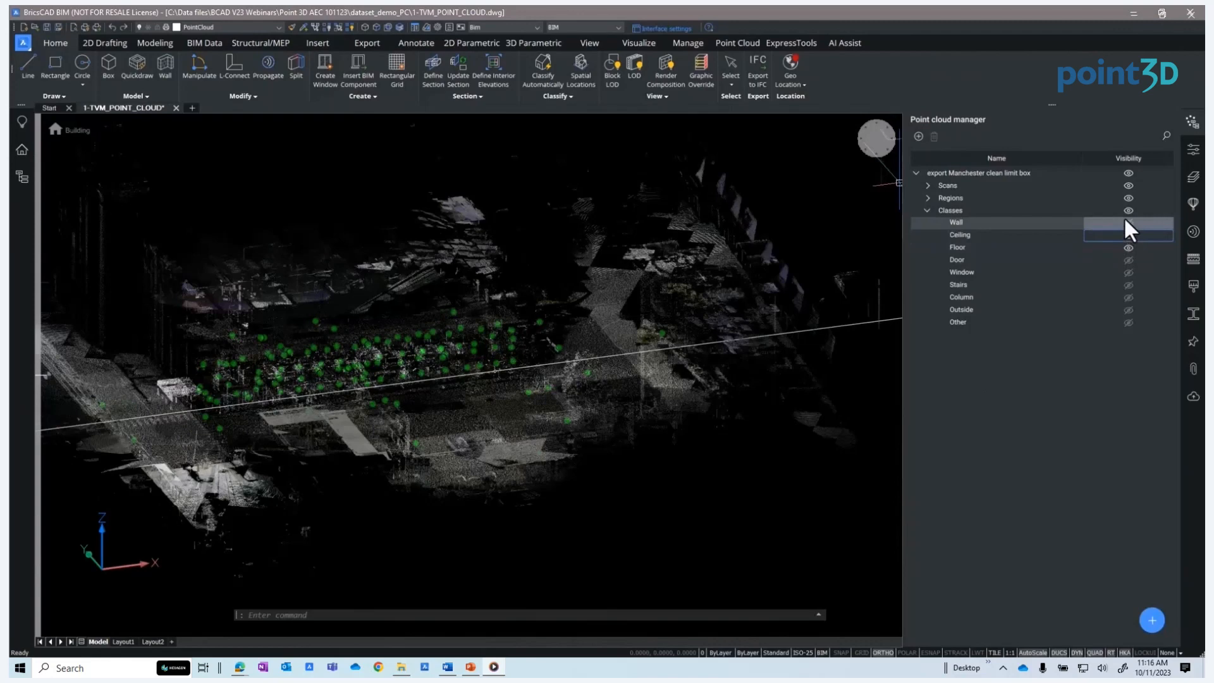
{"action": "left_click", "coordinate": [1126, 211]}
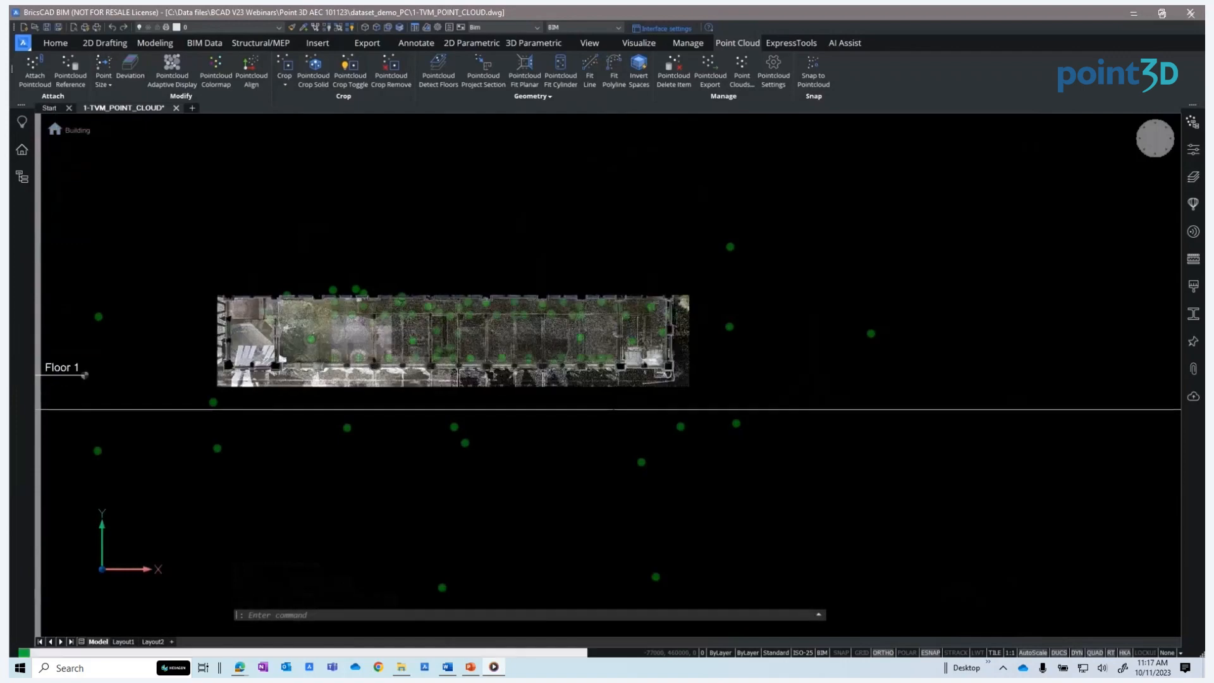
Enter the Floor 1 level and view its point cloud floor plan
{"action": "left_click", "coordinate": [87, 376]}
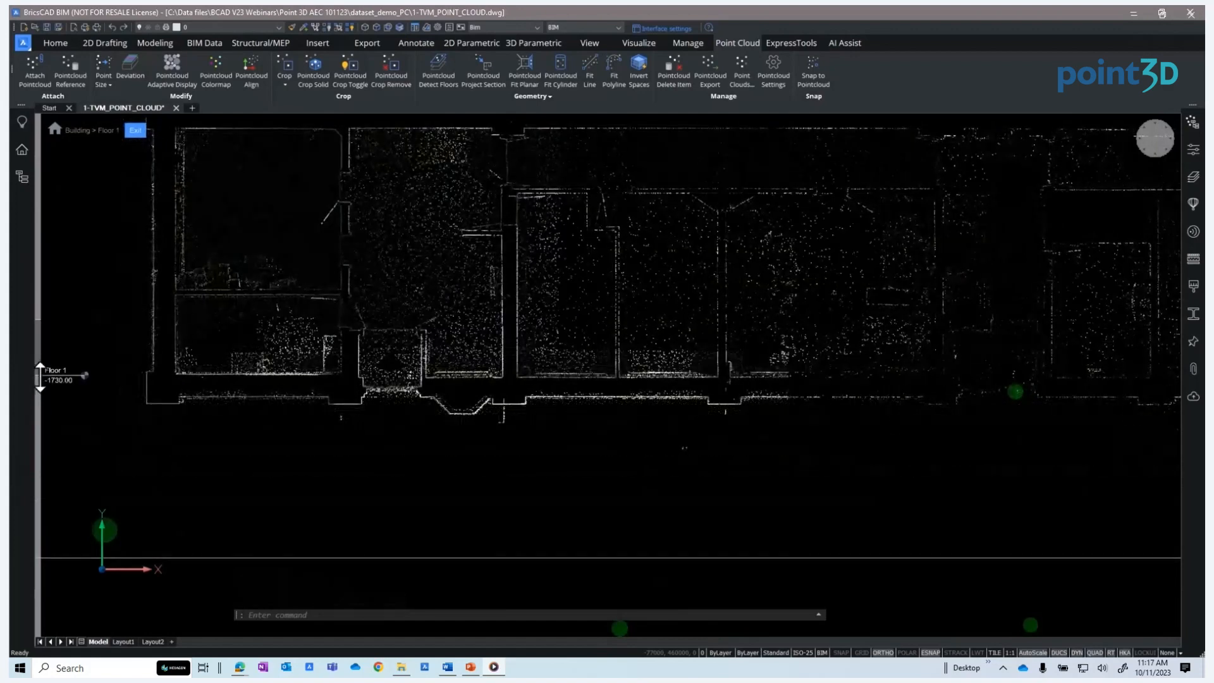
{"action": "middle_click_drag", "start_coordinate": [695, 273], "coordinate": [547, 343]}
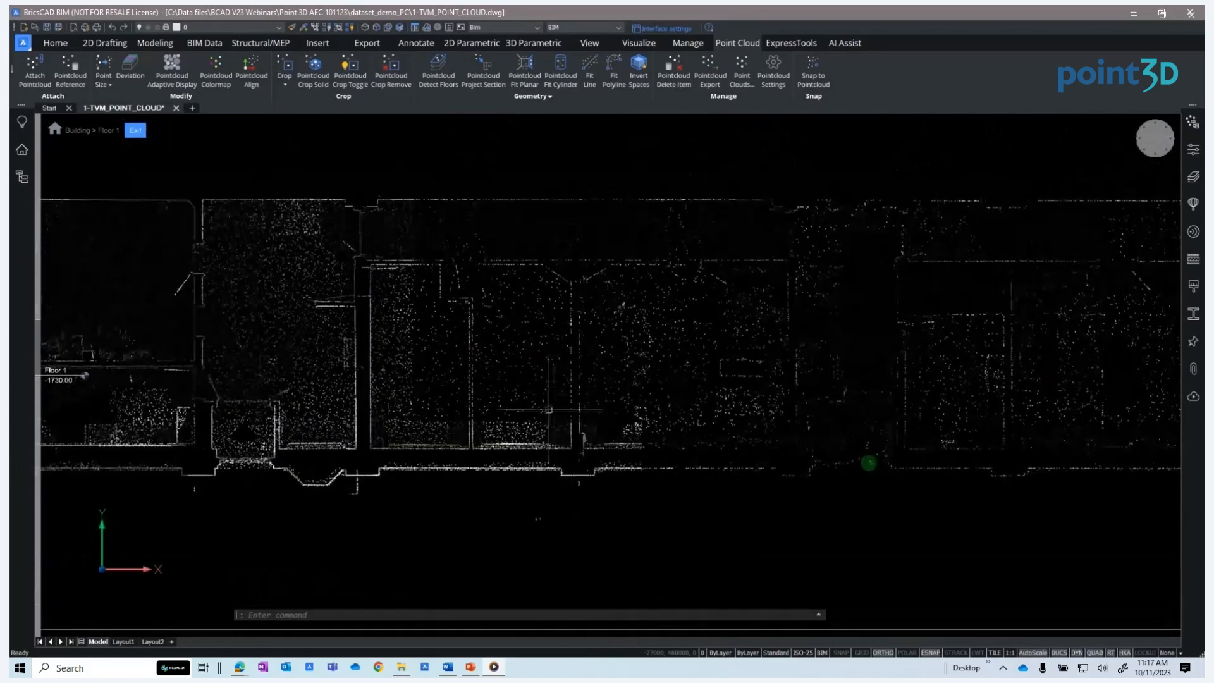
{"action": "scroll", "coordinate": [571, 521], "scroll_direction": "up", "scroll_amount": 2}
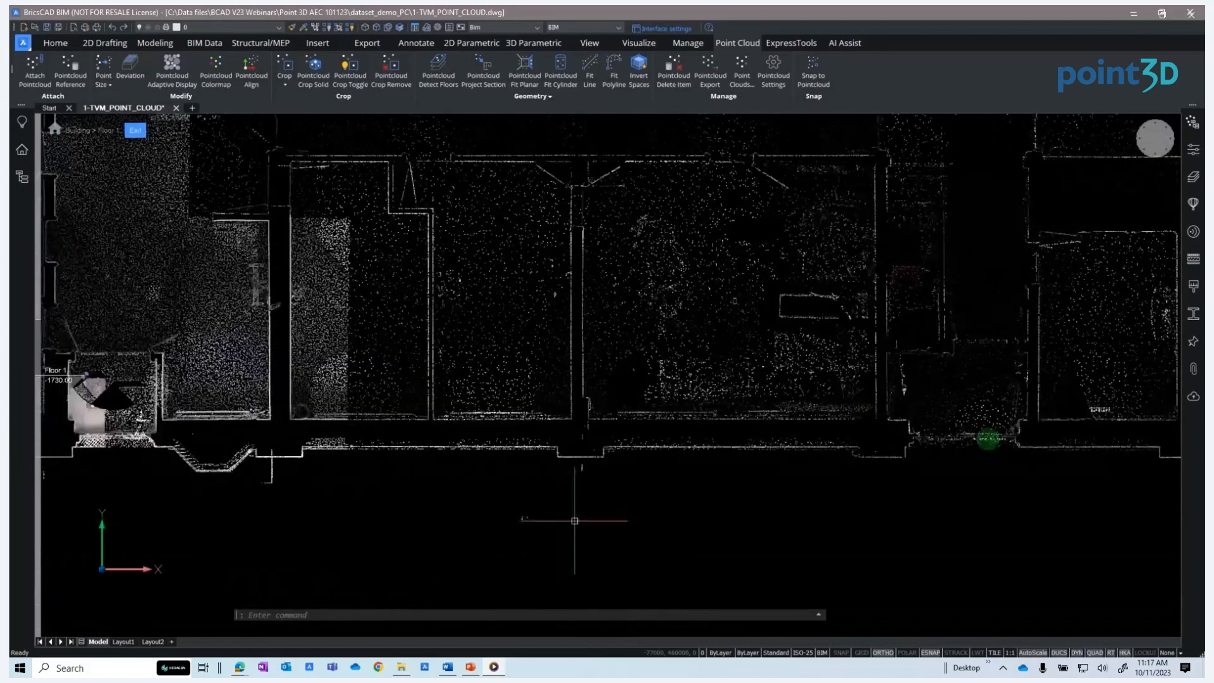
{"action": "middle_click_drag", "start_coordinate": [575, 521], "coordinate": [535, 564]}
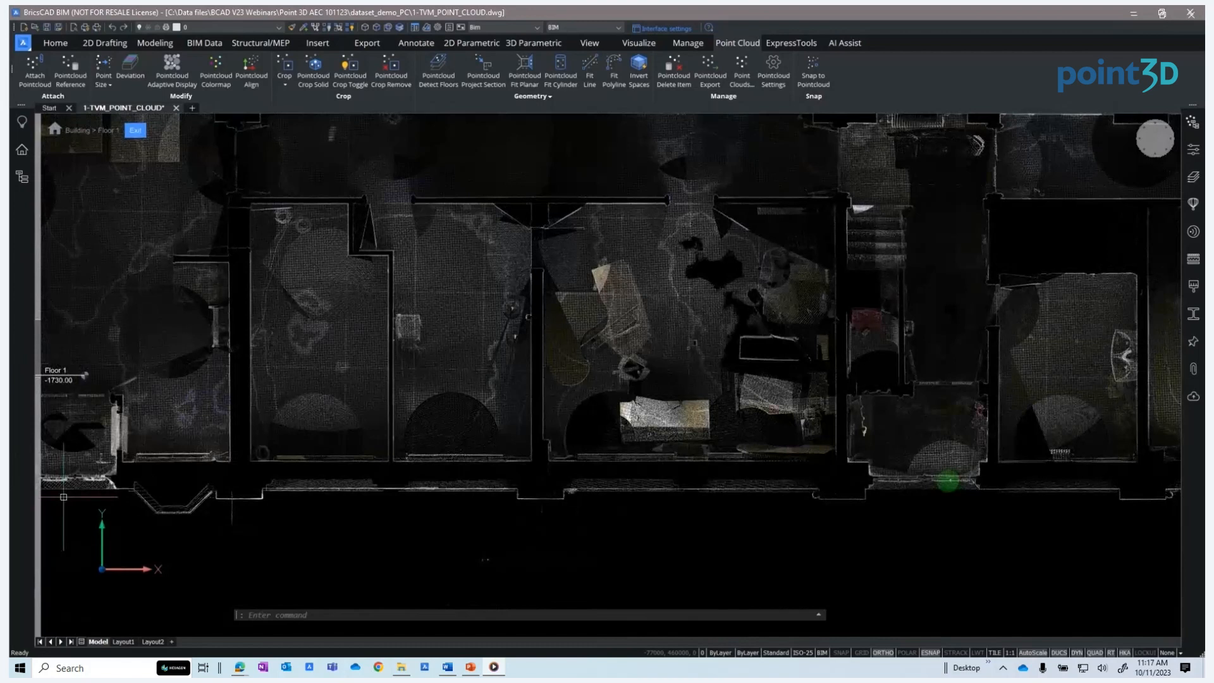
Start Quickwall and place walls in the two front facade openings and a left interior opening
{"action": "left_click", "coordinate": [155, 43]}
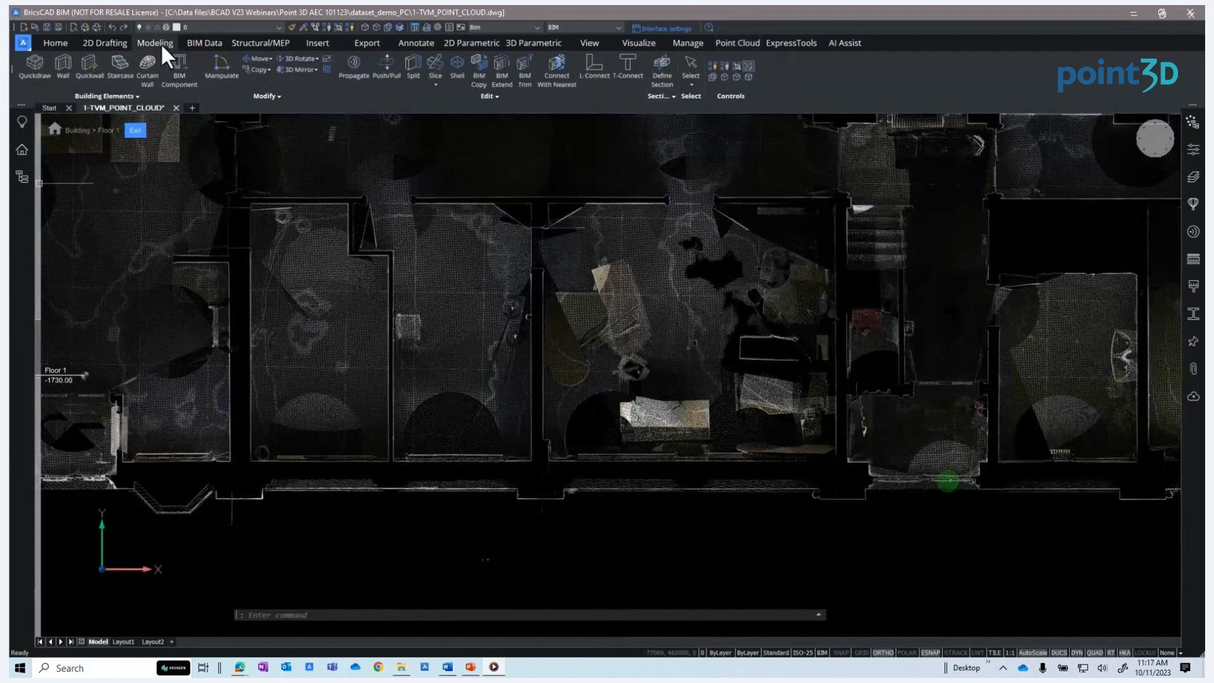
{"action": "left_click", "coordinate": [90, 65]}
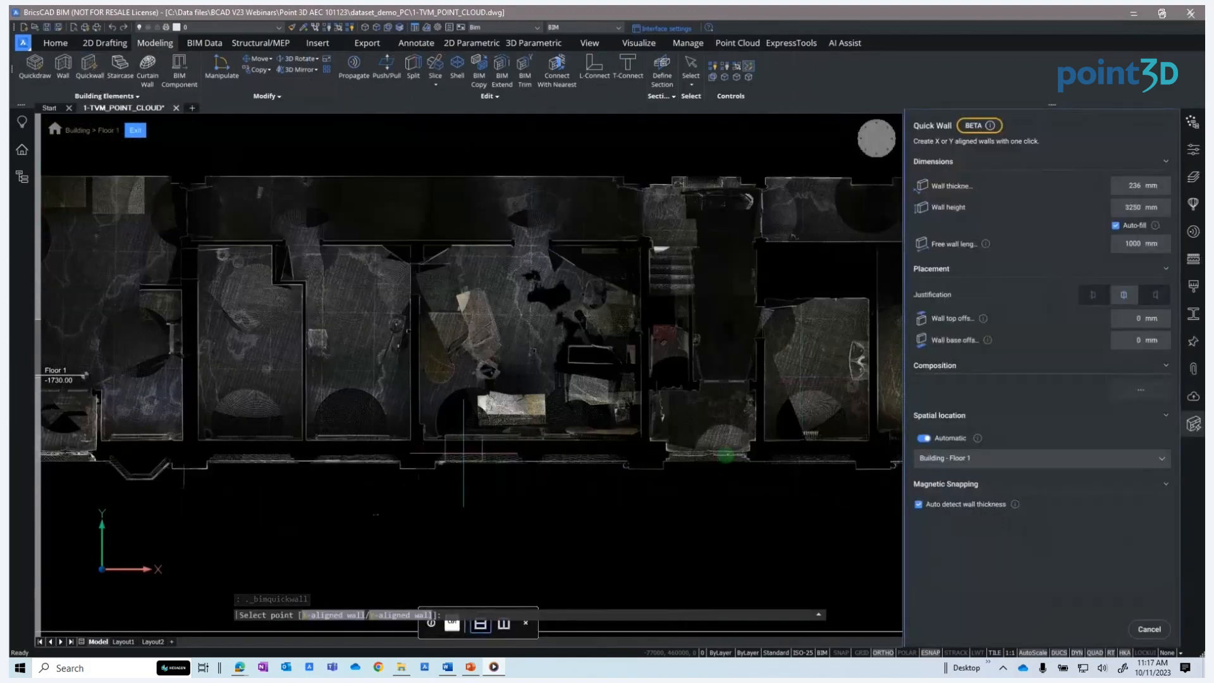
{"action": "left_click", "coordinate": [486, 448]}
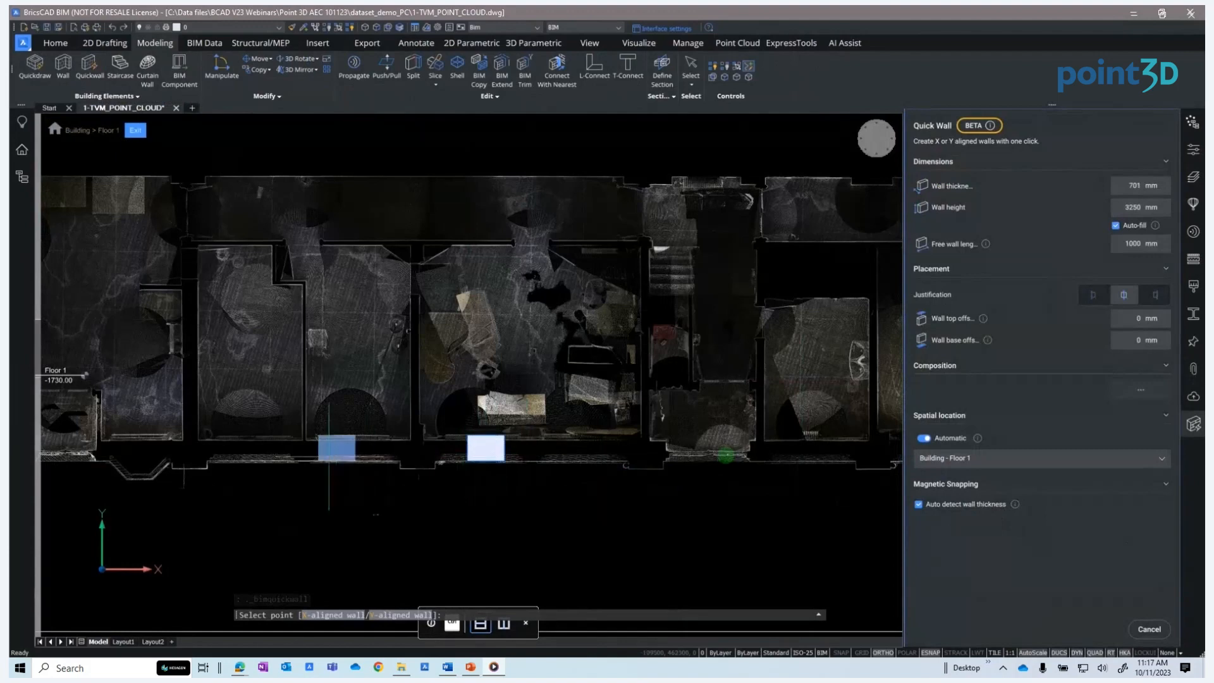
{"action": "left_click", "coordinate": [329, 448]}
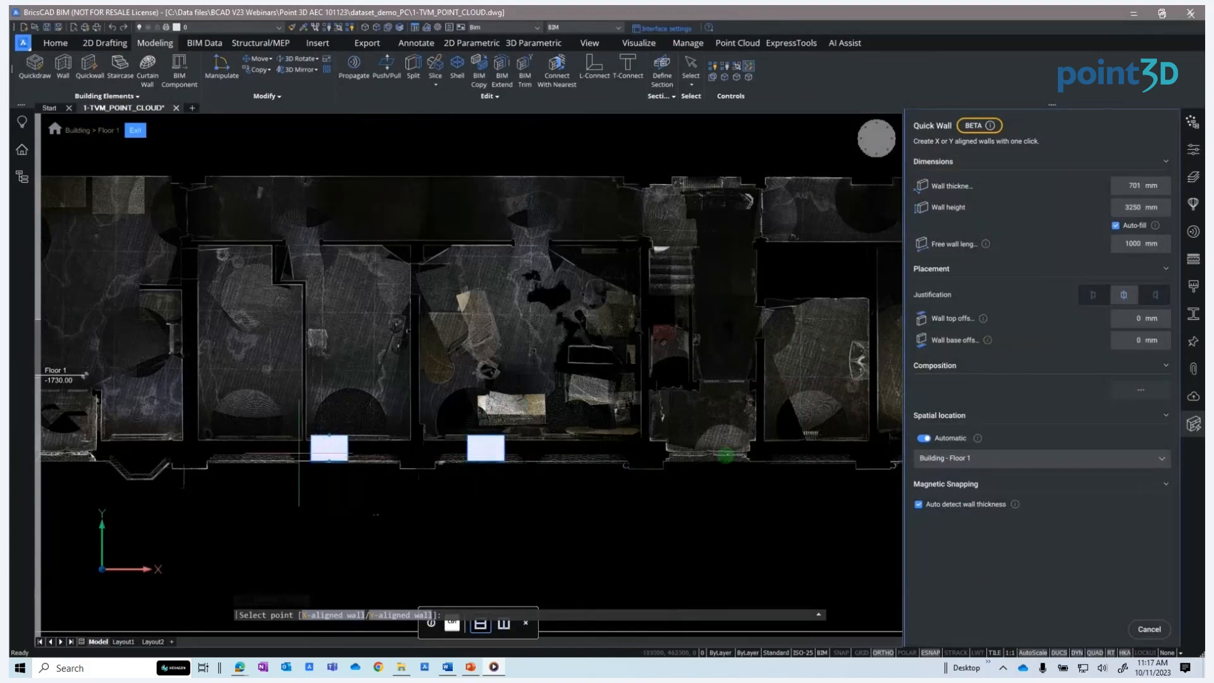
{"action": "left_click", "coordinate": [190, 348]}
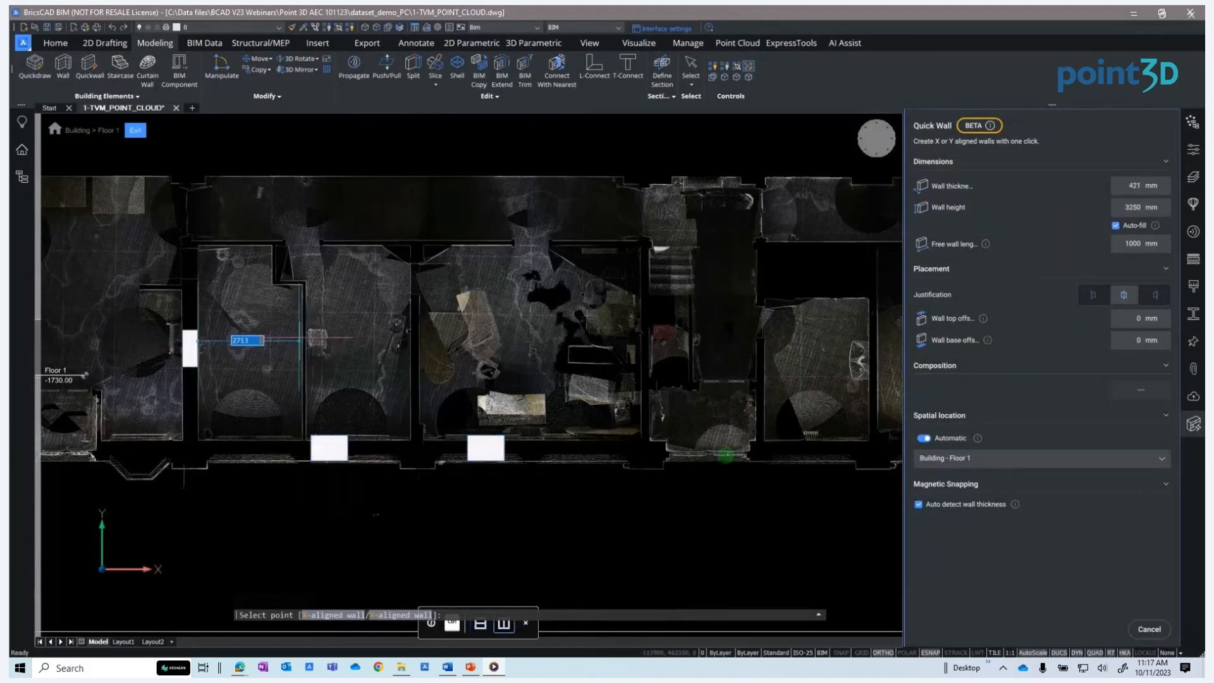
Place quick walls in the interior openings of the middle and right rooms
{"action": "scroll", "coordinate": [299, 340], "scroll_direction": "up", "scroll_amount": 5}
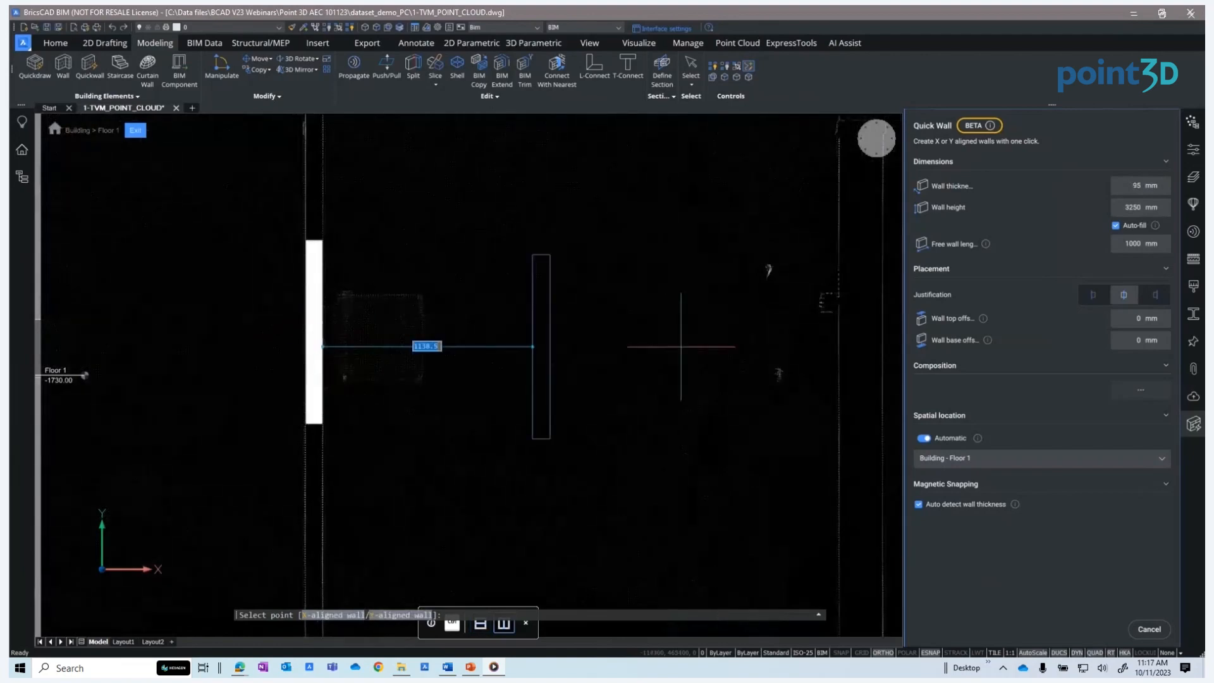
{"action": "left_click", "coordinate": [856, 346]}
{"action": "scroll", "coordinate": [857, 345], "scroll_direction": "down", "scroll_amount": 5}
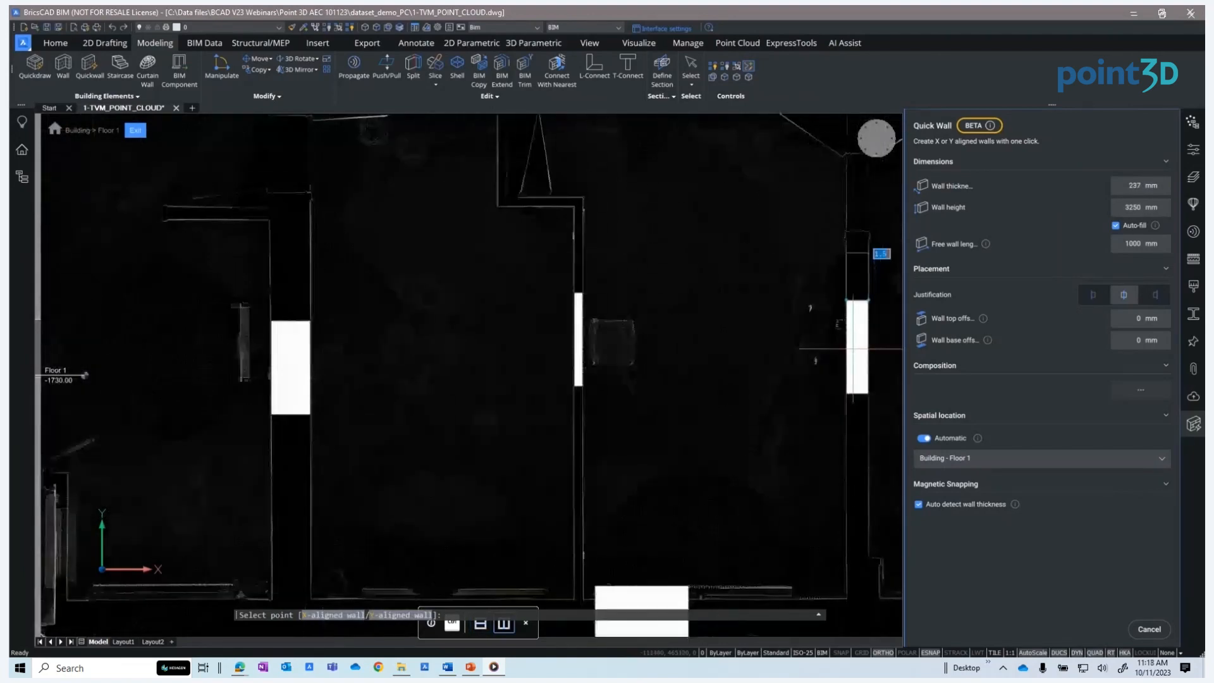
{"action": "middle_click_drag", "start_coordinate": [568, 355], "coordinate": [135, 354]}
{"action": "left_click", "coordinate": [847, 367]}
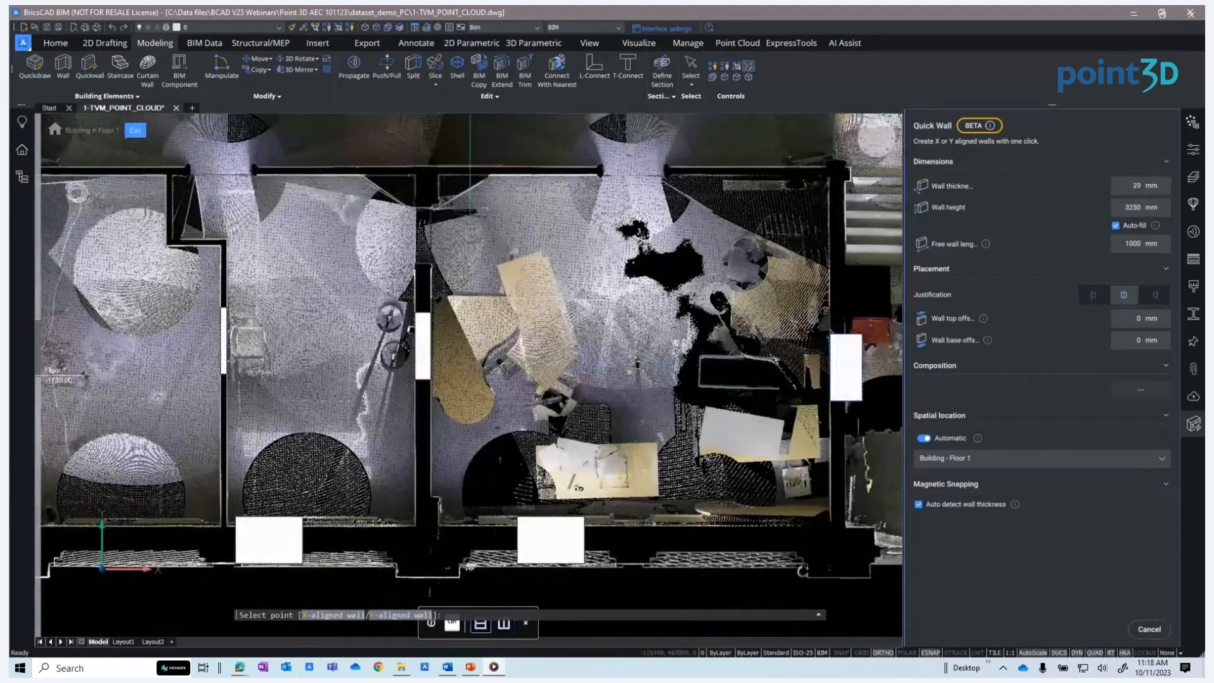
Place quick walls along the rear wall openings and exit Quickwall
{"action": "scroll", "coordinate": [470, 168], "scroll_direction": "up", "scroll_amount": 5}
{"action": "left_click", "coordinate": [471, 175]}
{"action": "middle_click_drag", "start_coordinate": [523, 180], "coordinate": [832, 206]}
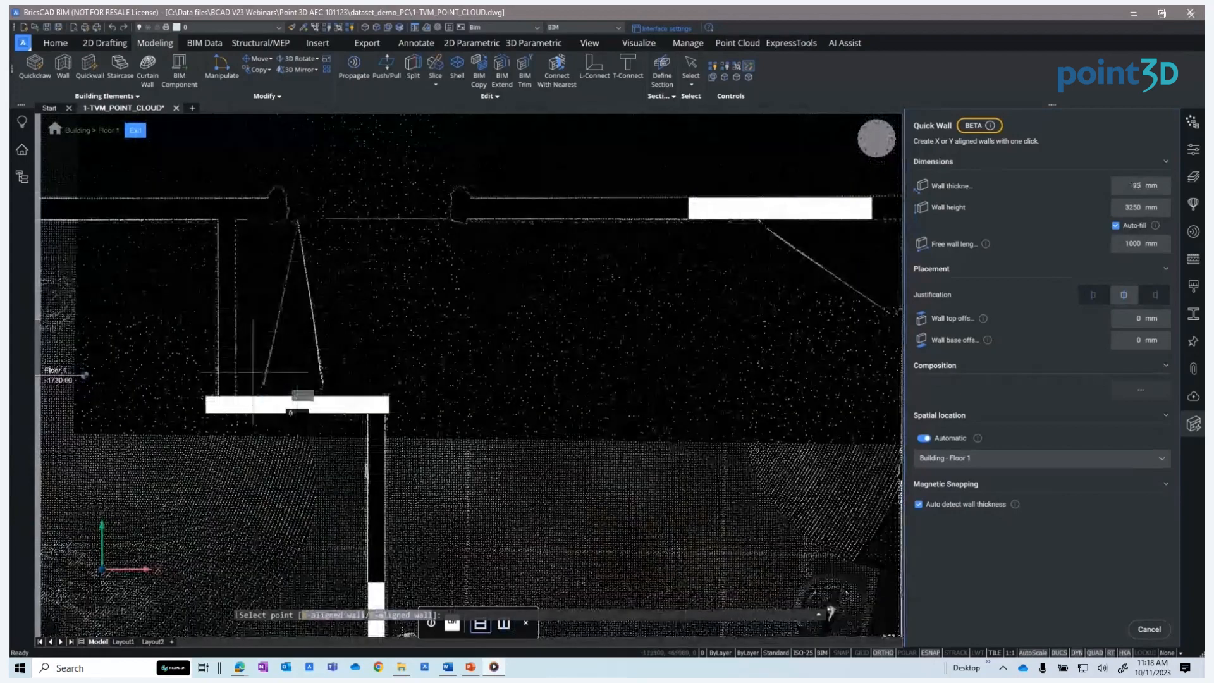
{"action": "left_click", "coordinate": [114, 208]}
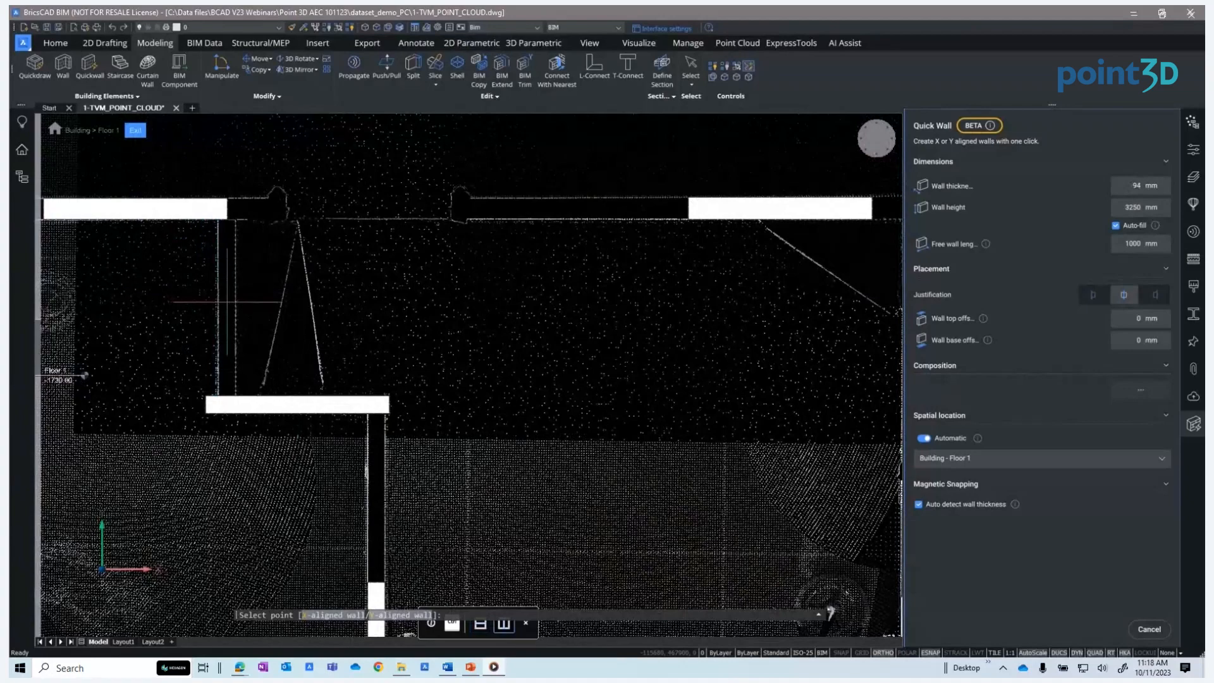
{"action": "scroll", "coordinate": [227, 302], "scroll_direction": "up", "scroll_amount": 3}
{"action": "scroll", "coordinate": [227, 302], "scroll_direction": "down", "scroll_amount": 5}
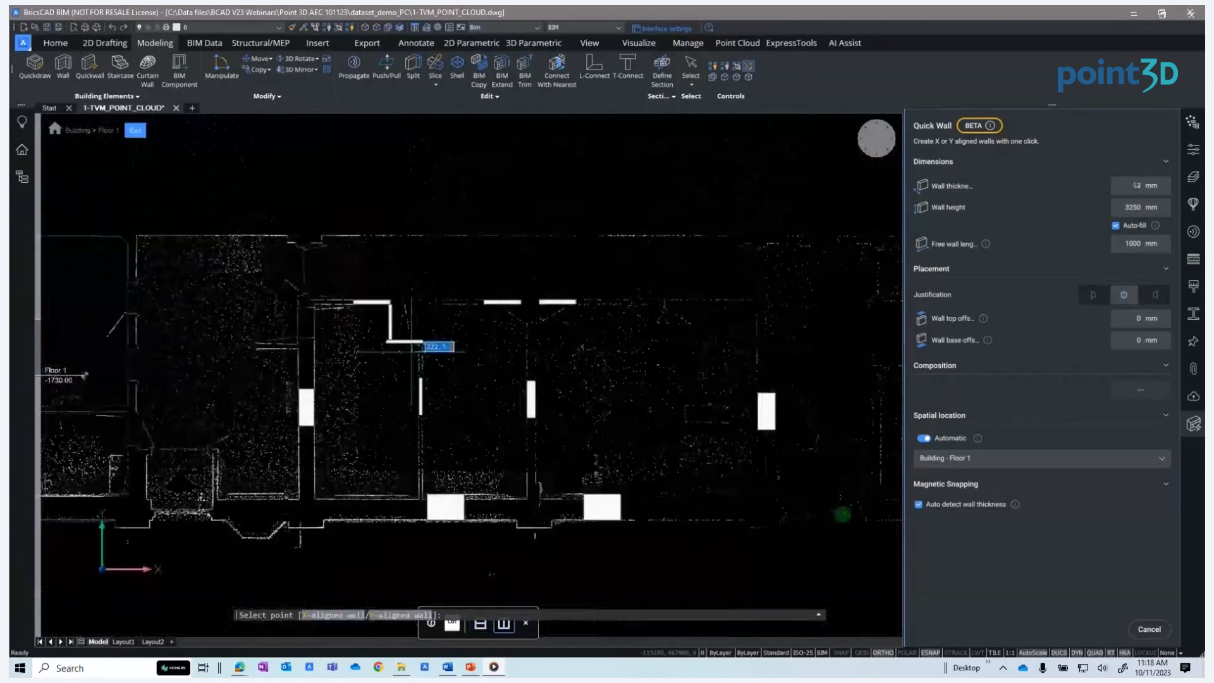
{"action": "key", "text": "Escape"}
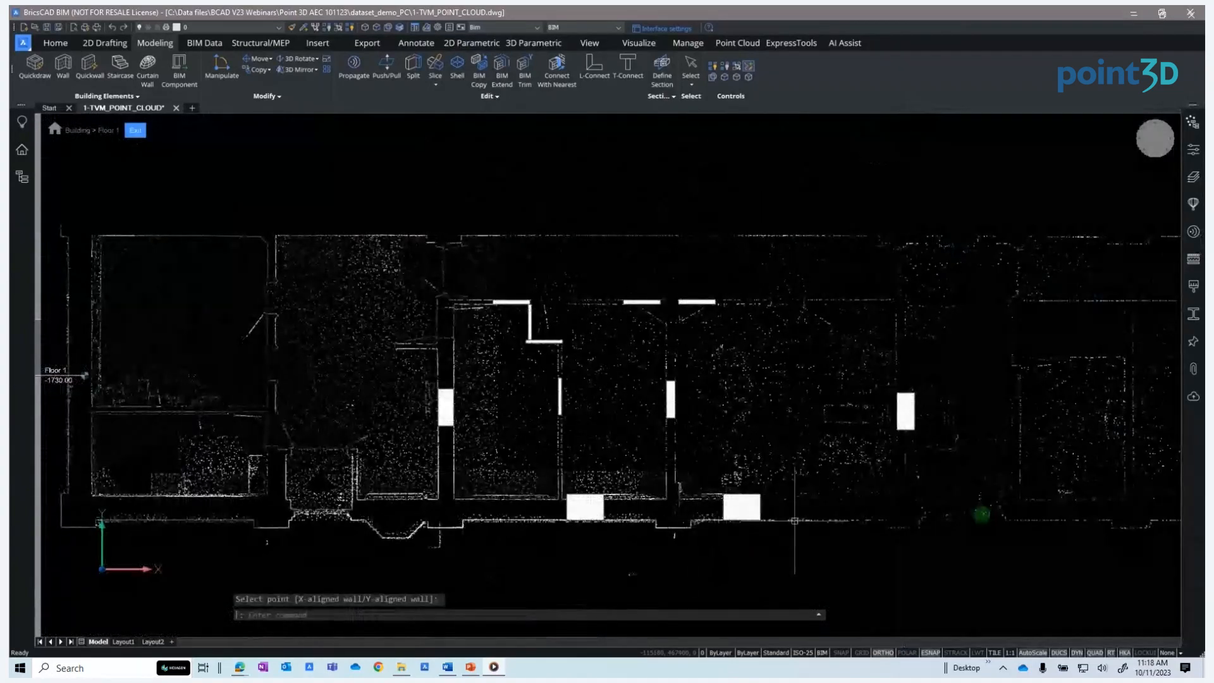
L-connect the left interior wall with the left front wall into a corner
{"action": "scroll", "coordinate": [870, 529], "scroll_direction": "up", "scroll_amount": 3}
{"action": "scroll", "coordinate": [870, 529], "scroll_direction": "down", "scroll_amount": 1}
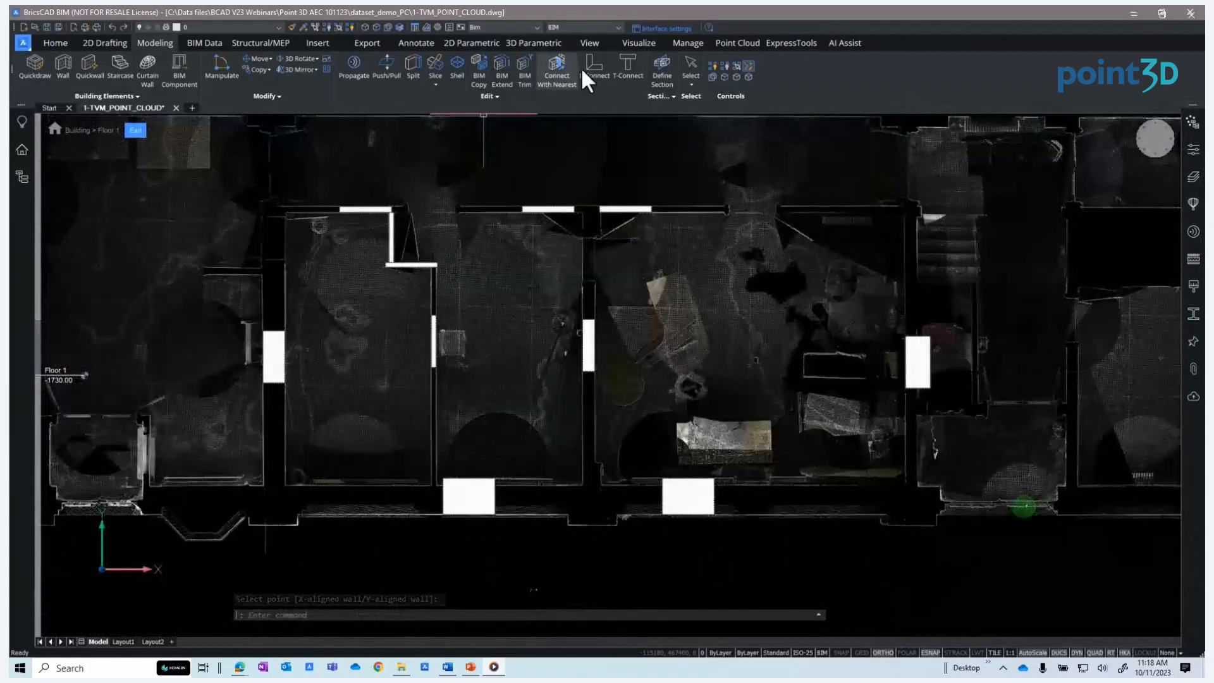
{"action": "left_click", "coordinate": [592, 65]}
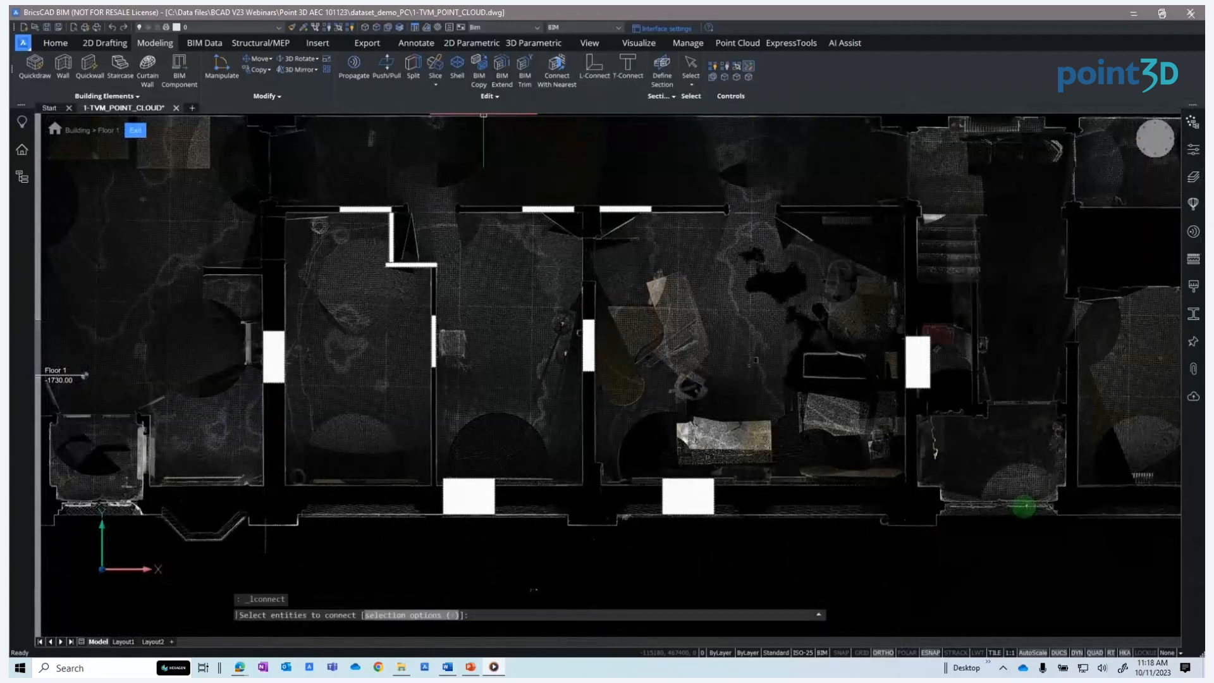
{"action": "left_click", "coordinate": [272, 366]}
{"action": "left_click", "coordinate": [452, 495]}
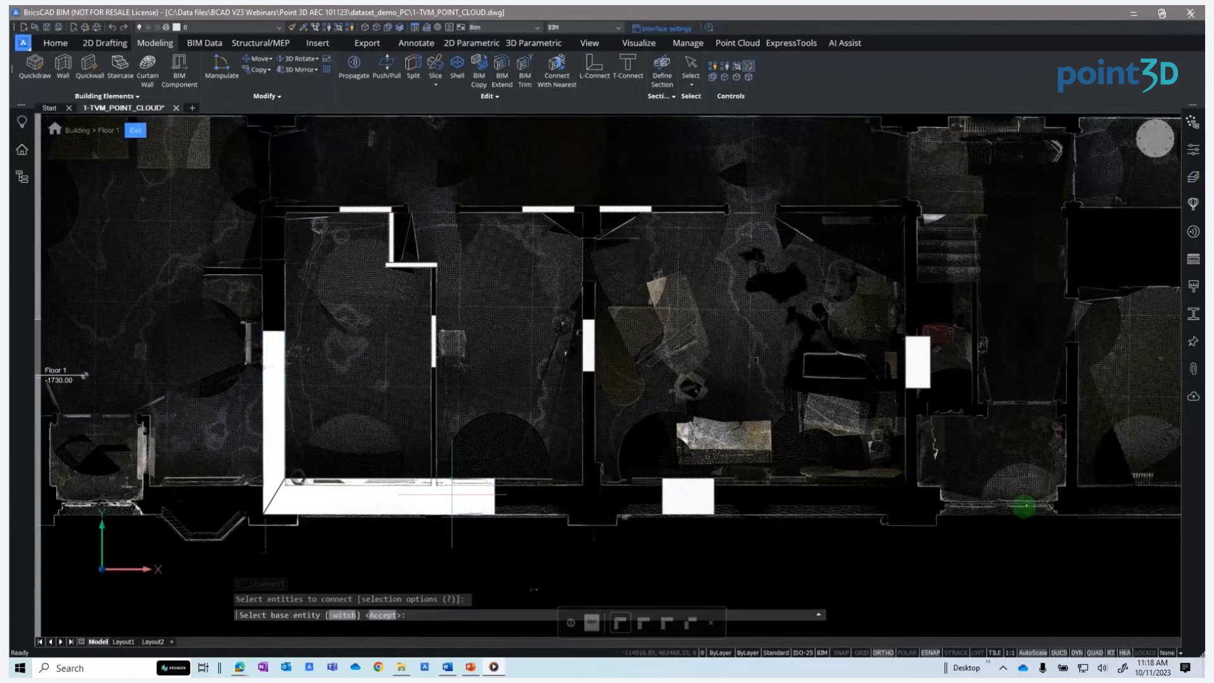
{"action": "key", "text": "Return"}
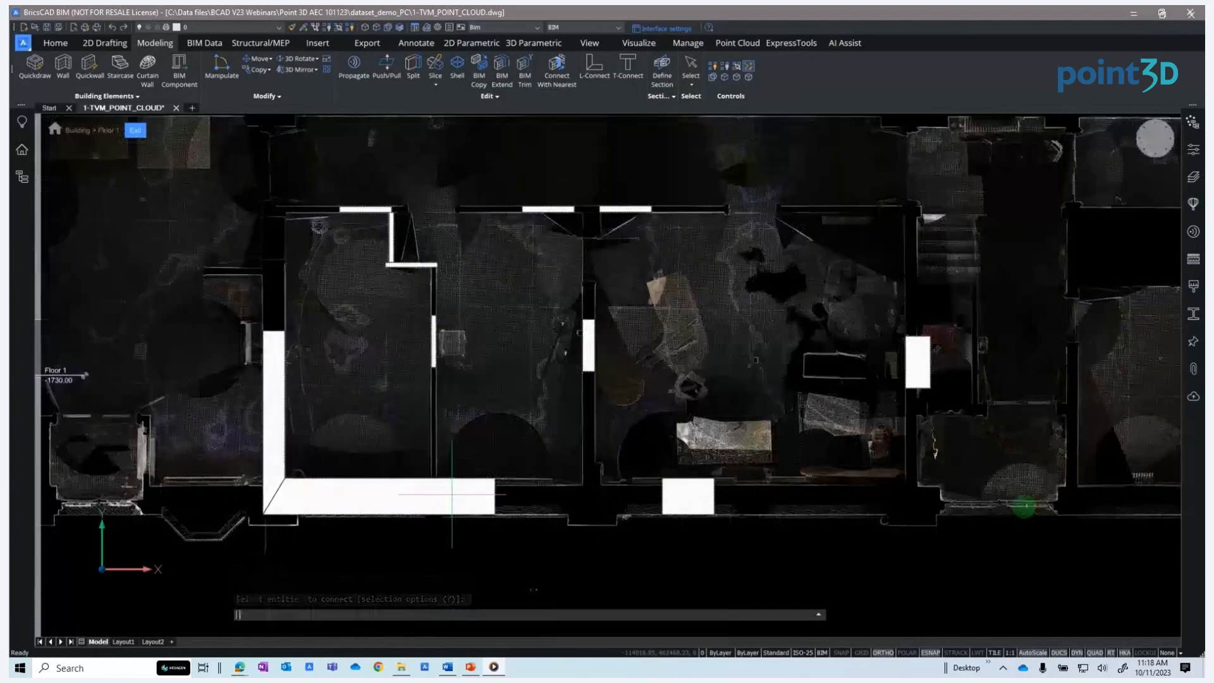
L-connect the right room's side wall with the right front wall
{"action": "key", "text": "Return"}
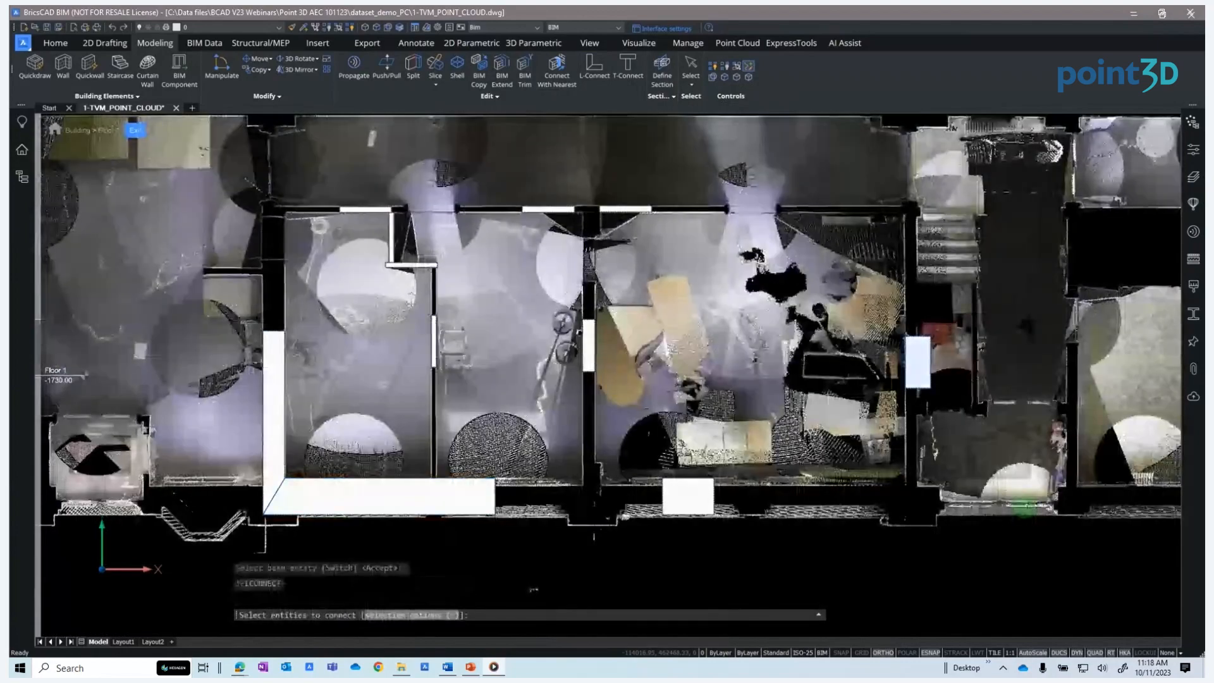
{"action": "left_click", "coordinate": [917, 362]}
{"action": "left_click", "coordinate": [689, 494]}
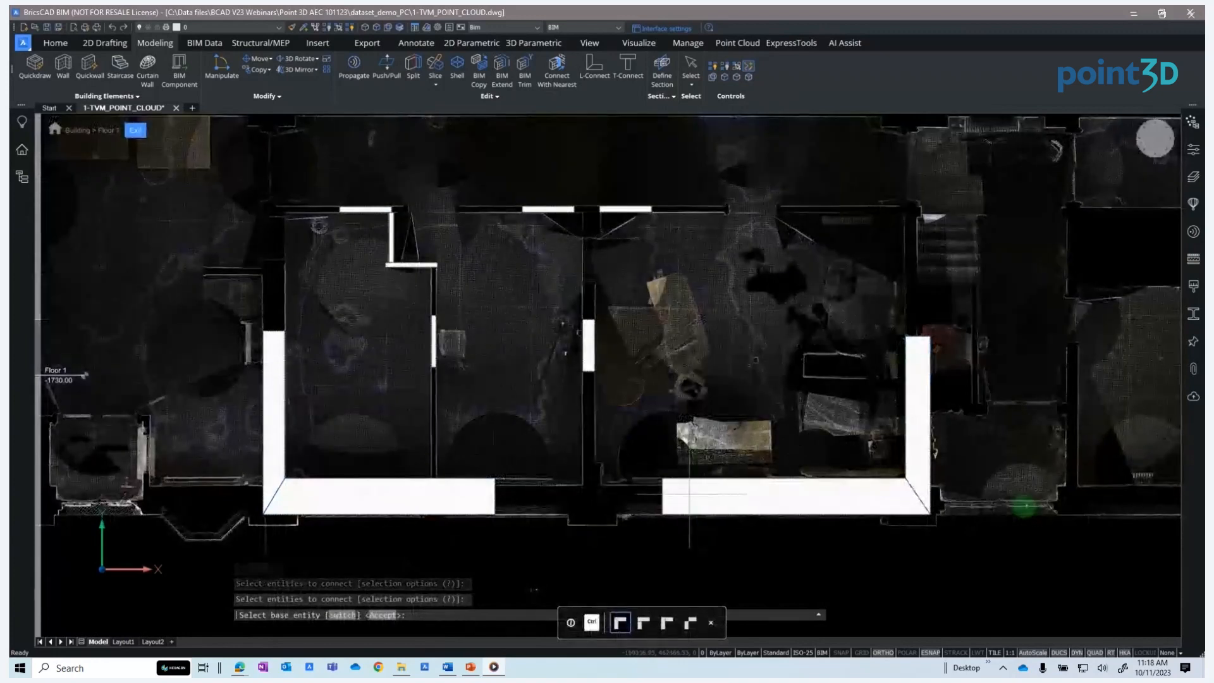
{"action": "key", "text": "Return"}
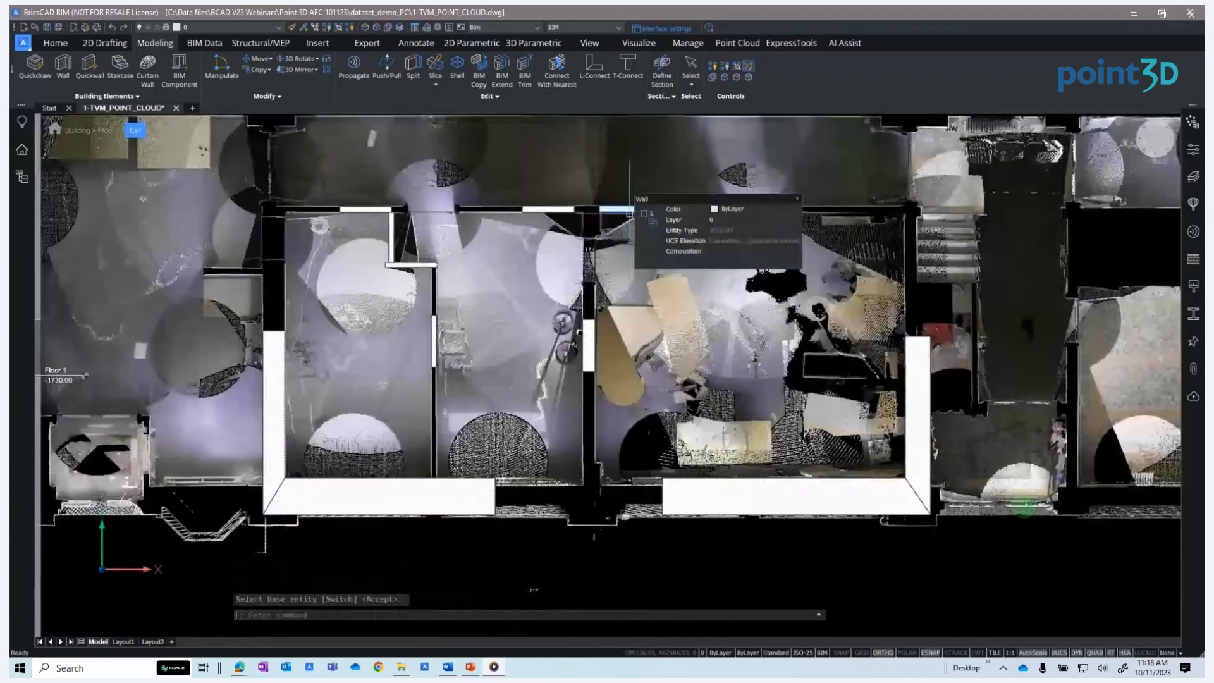
{"action": "left_click", "coordinate": [608, 214]}
{"action": "left_click", "coordinate": [630, 209]}
{"action": "key", "text": "Escape"}
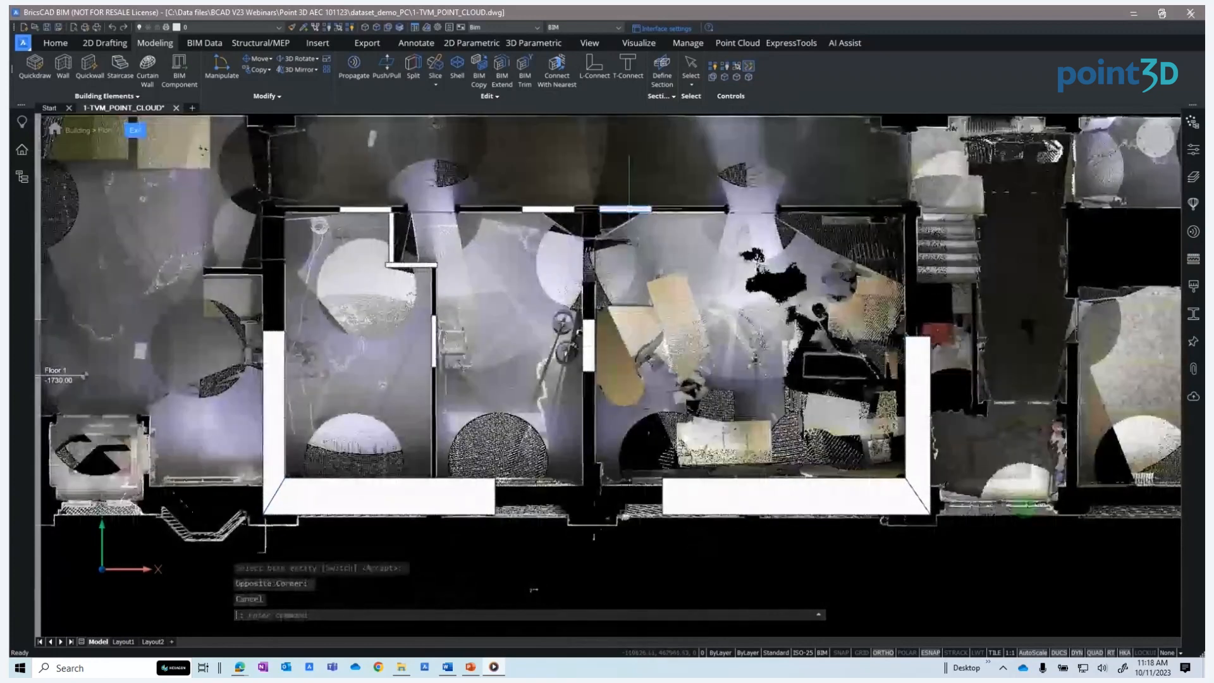
L-connect the right rear wall with the right room's side wall
{"action": "key", "text": "Return"}
{"action": "scroll", "coordinate": [629, 209], "scroll_direction": "up", "scroll_amount": 2}
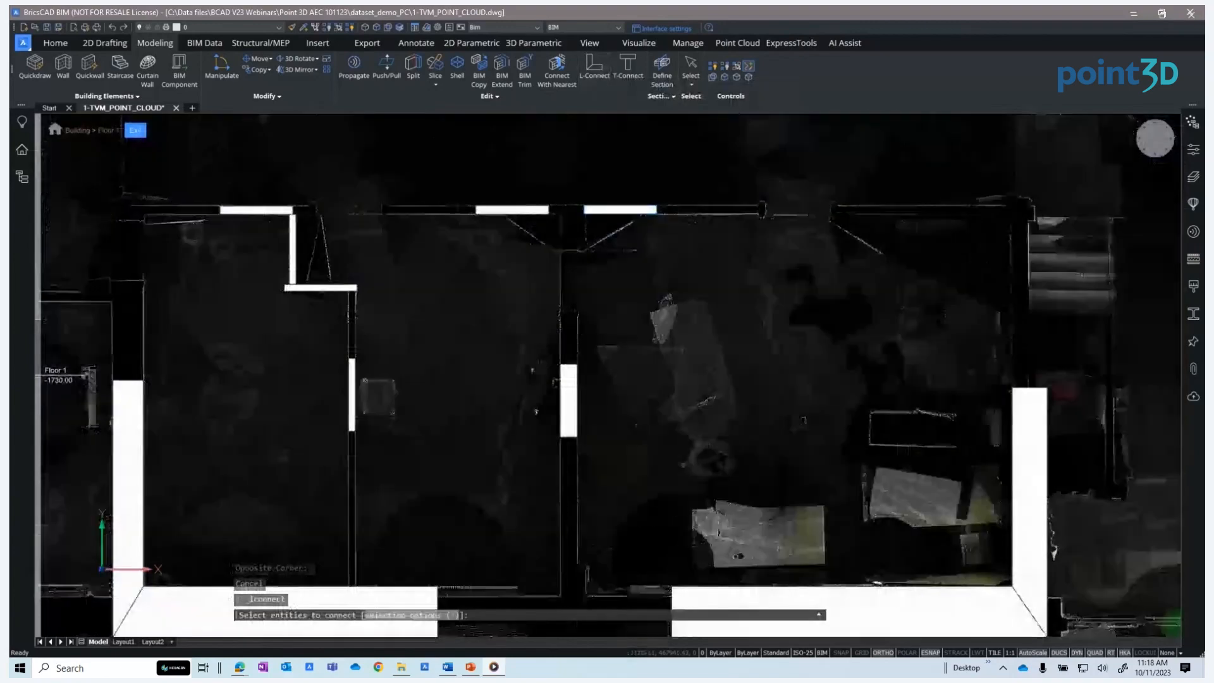
{"action": "left_click", "coordinate": [629, 208]}
{"action": "left_click", "coordinate": [1023, 396]}
{"action": "key", "text": "Return"}
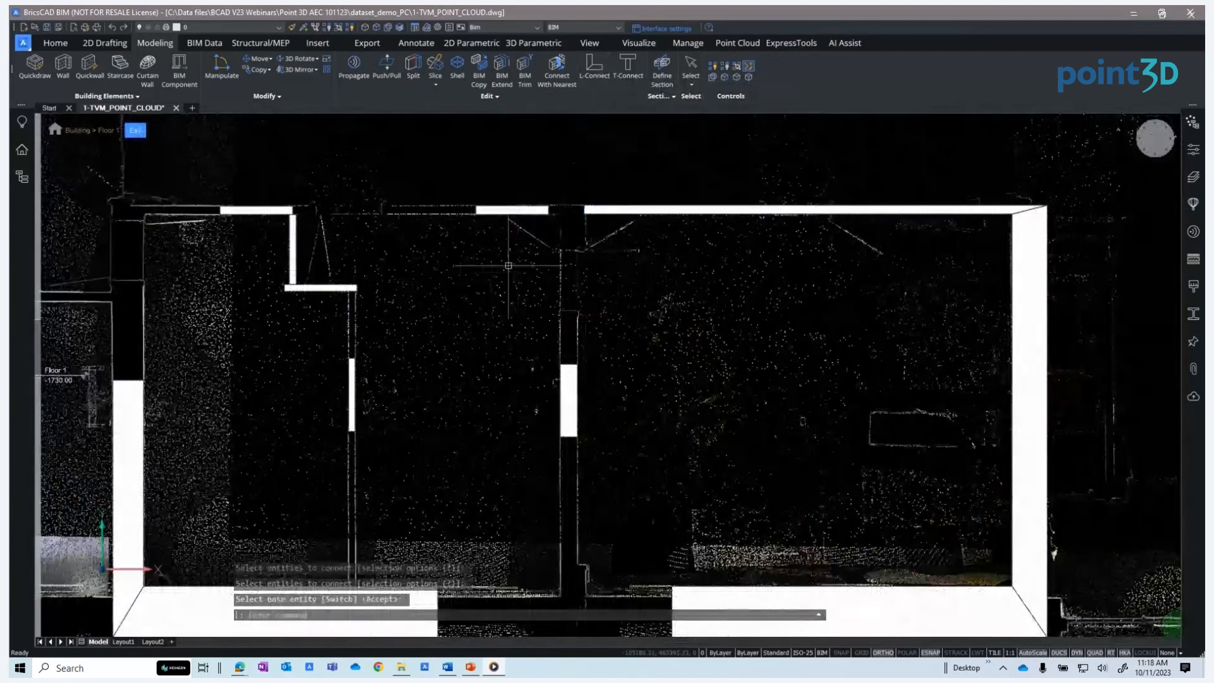
L-connect the left rear wall with the left interior wall
{"action": "key", "text": "Return"}
{"action": "left_click", "coordinate": [268, 211]}
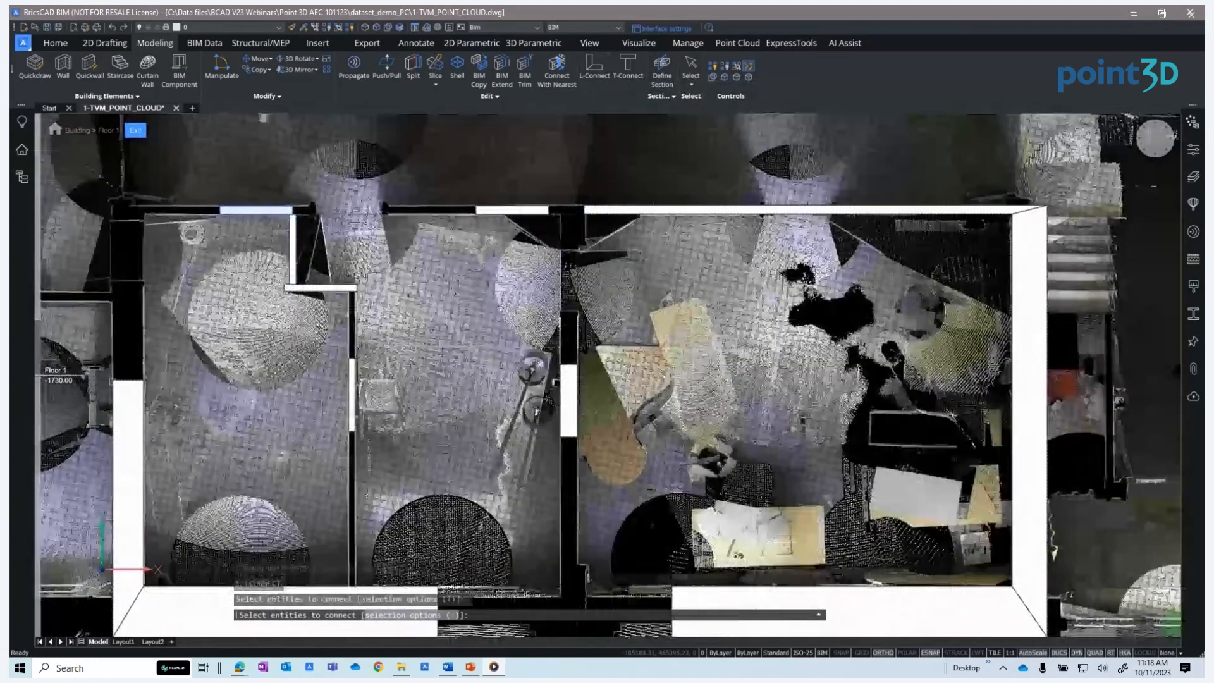
{"action": "left_click", "coordinate": [121, 389]}
{"action": "key", "text": "Return"}
L-connect the left rear wall with the short wall segment below it
{"action": "key", "text": "Return"}
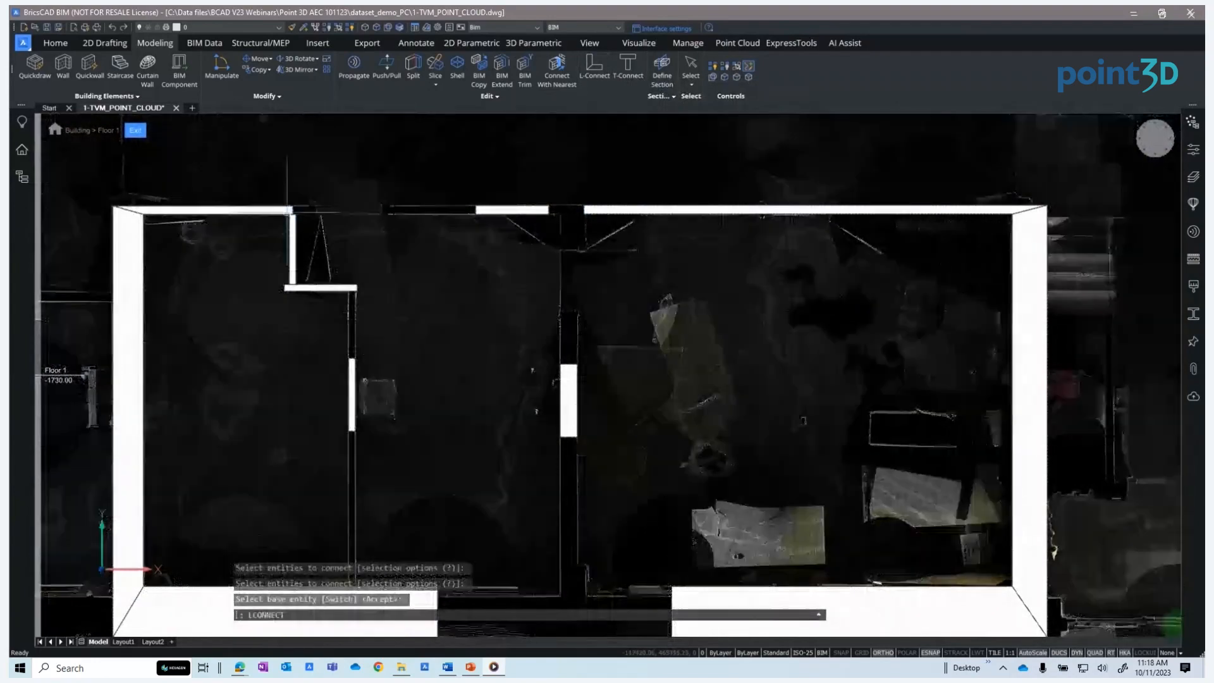
{"action": "left_click", "coordinate": [282, 212]}
{"action": "left_click", "coordinate": [291, 239]}
{"action": "key", "text": "Return"}
{"action": "key", "text": "Return"}
L-connect the vertical interior wall with the short horizontal wall at its top
{"action": "left_click", "coordinate": [354, 375]}
{"action": "left_click", "coordinate": [286, 290]}
{"action": "scroll", "coordinate": [286, 297], "scroll_direction": "up", "scroll_amount": 4}
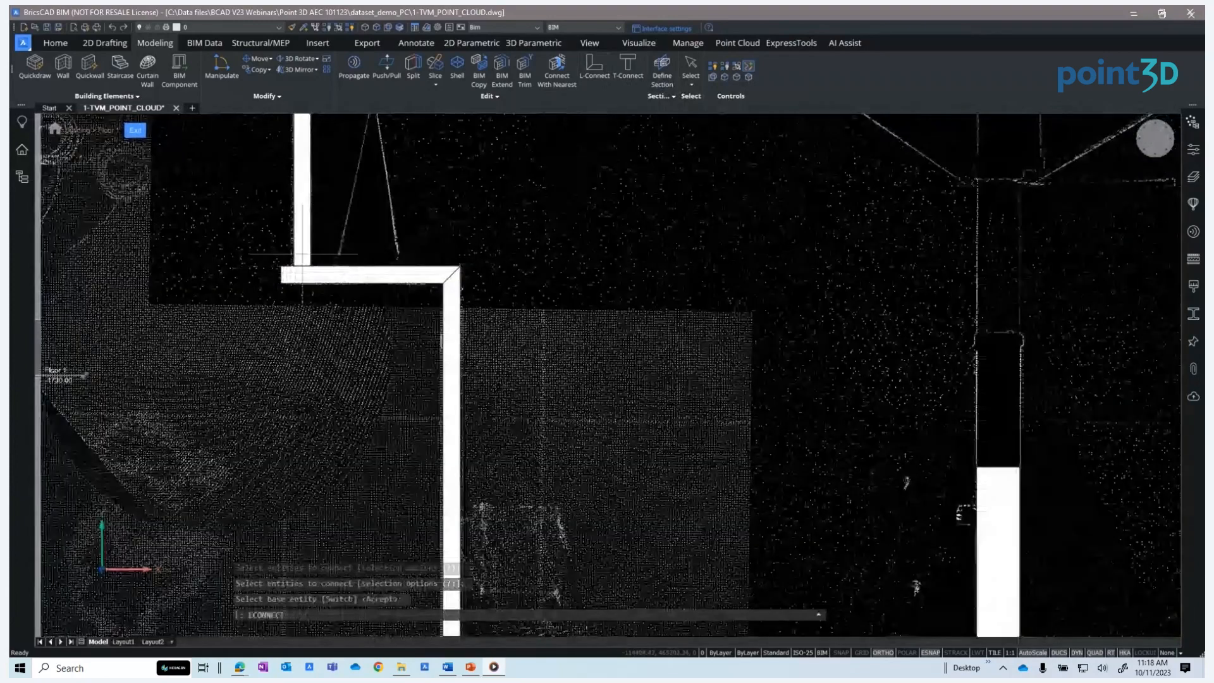
{"action": "key", "text": "Return"}
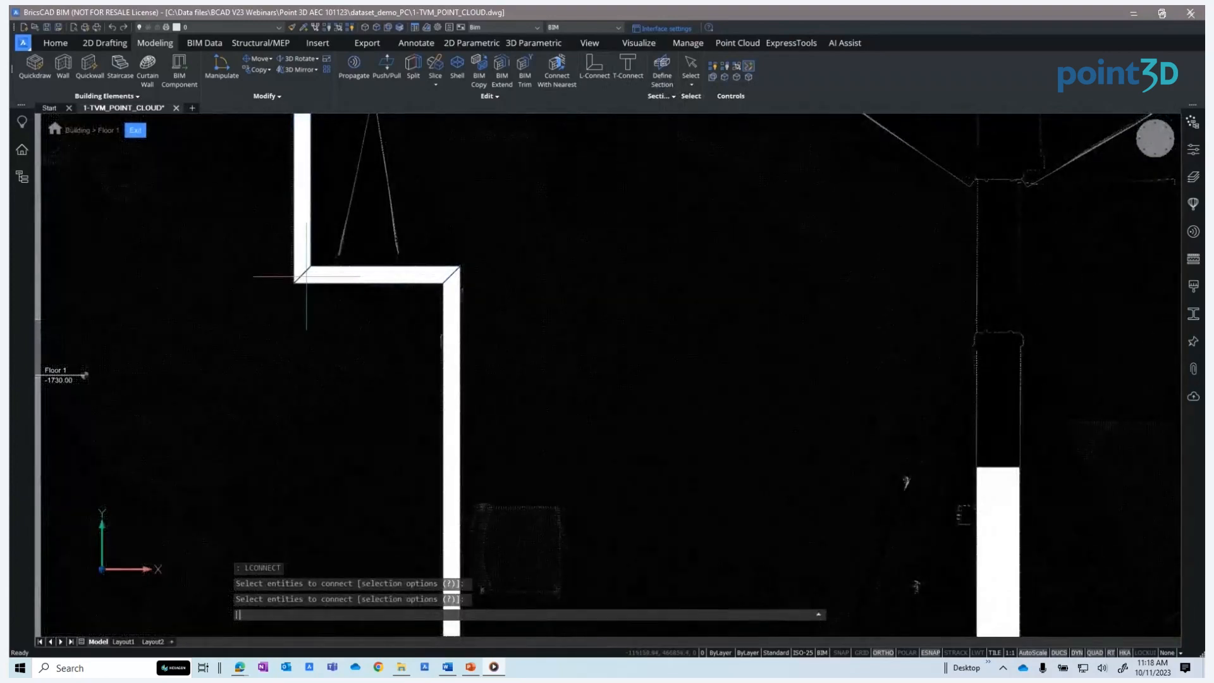
L-connect the right rear wall with the central vertical partition wall
{"action": "scroll", "coordinate": [372, 364], "scroll_direction": "down", "scroll_amount": 6}
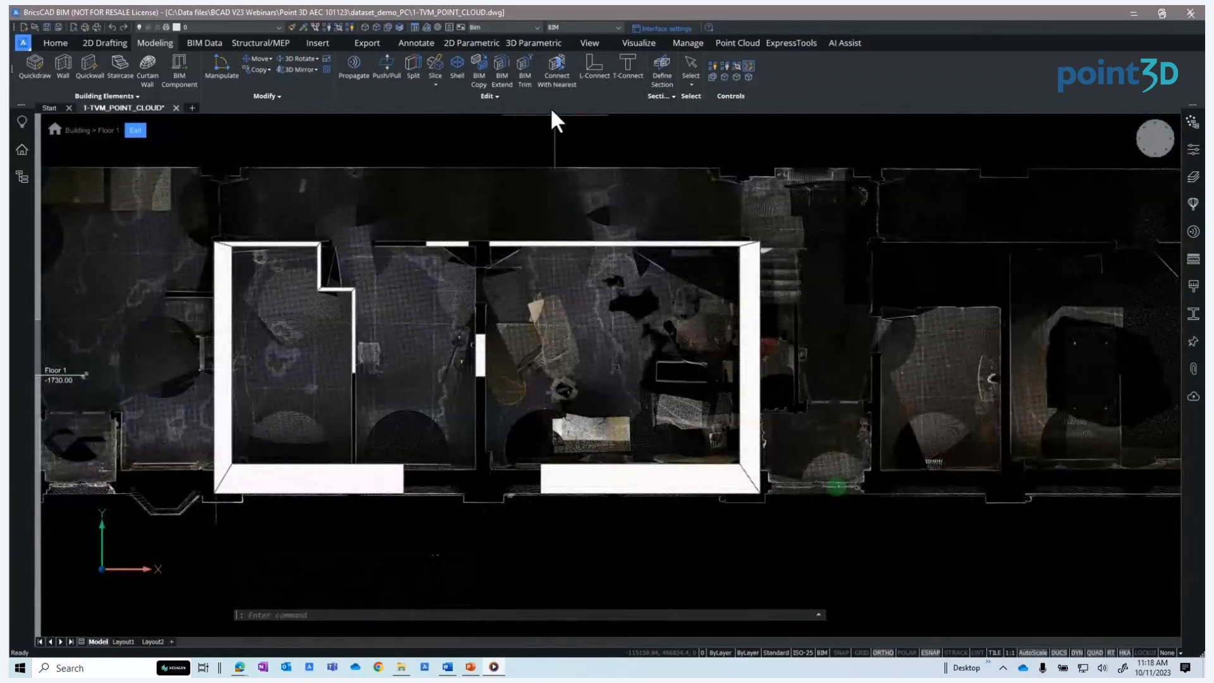
{"action": "left_click", "coordinate": [569, 88]}
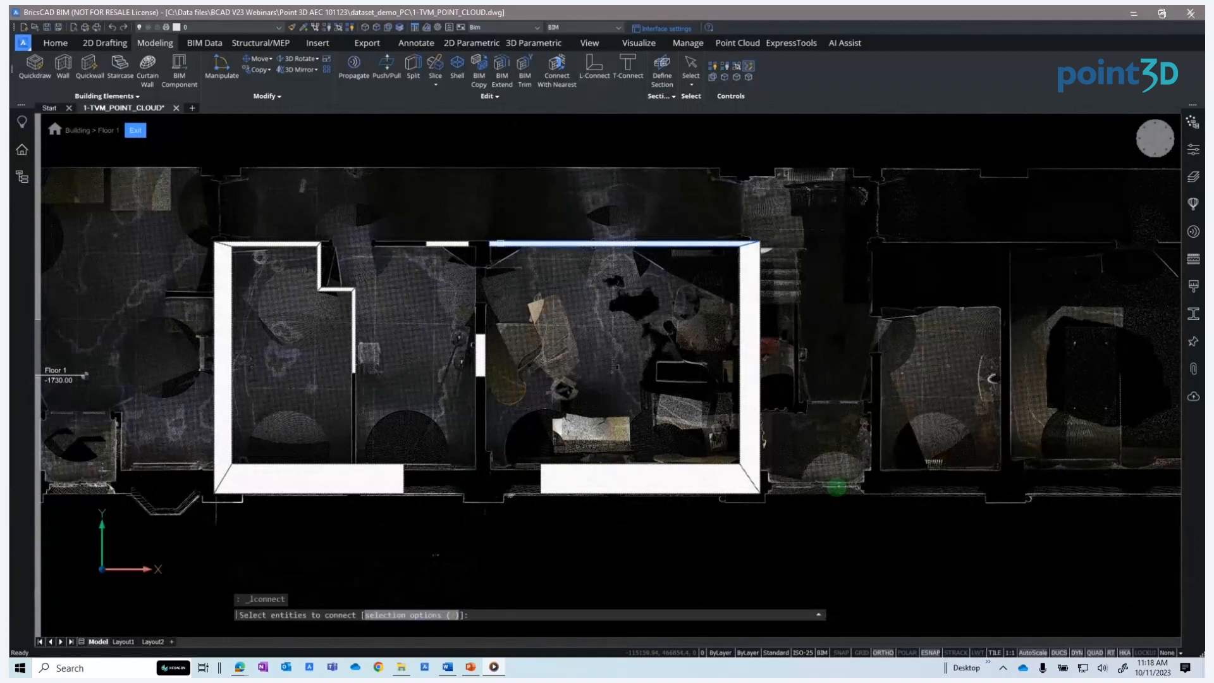
{"action": "left_click", "coordinate": [500, 244]}
{"action": "left_click", "coordinate": [481, 348]}
{"action": "key", "text": "Return"}
L-connect the central partition wall with the right front wall
{"action": "left_click", "coordinate": [495, 415]}
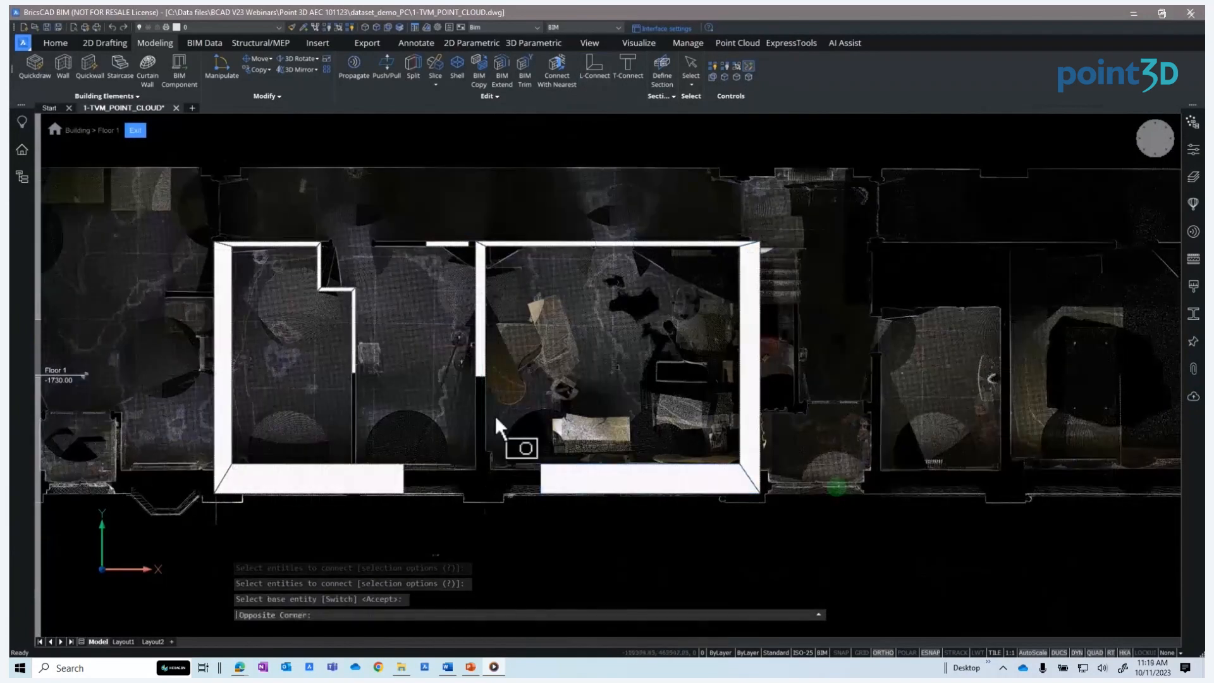
{"action": "left_click", "coordinate": [549, 473]}
{"action": "left_click", "coordinate": [481, 373]}
{"action": "key", "text": "Return"}
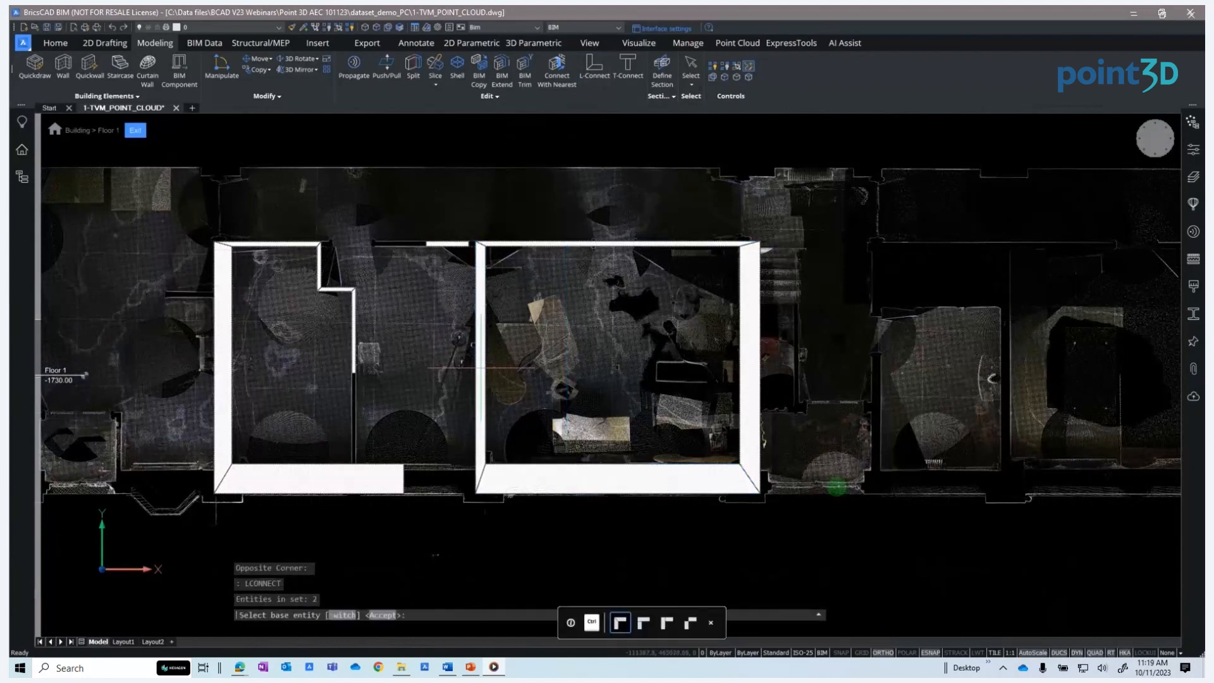
Use BIM Extend on the left front wall segment to close the gap in the front wall
{"action": "left_click", "coordinate": [495, 67]}
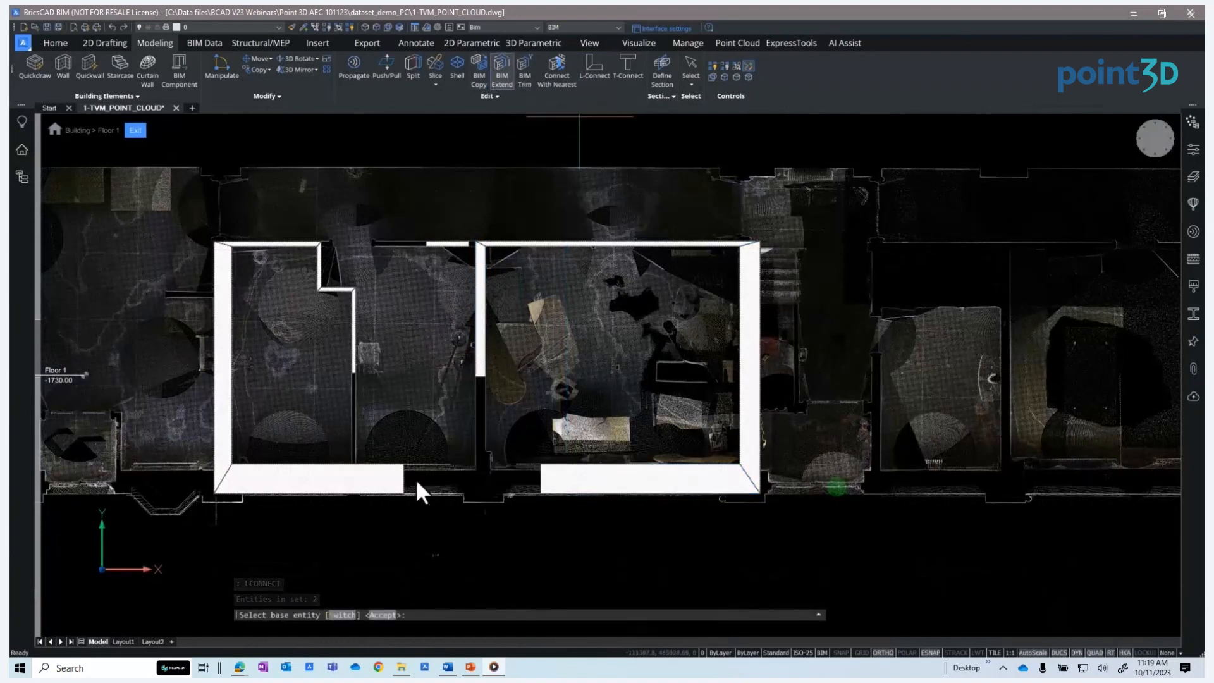
{"action": "left_click", "coordinate": [397, 486]}
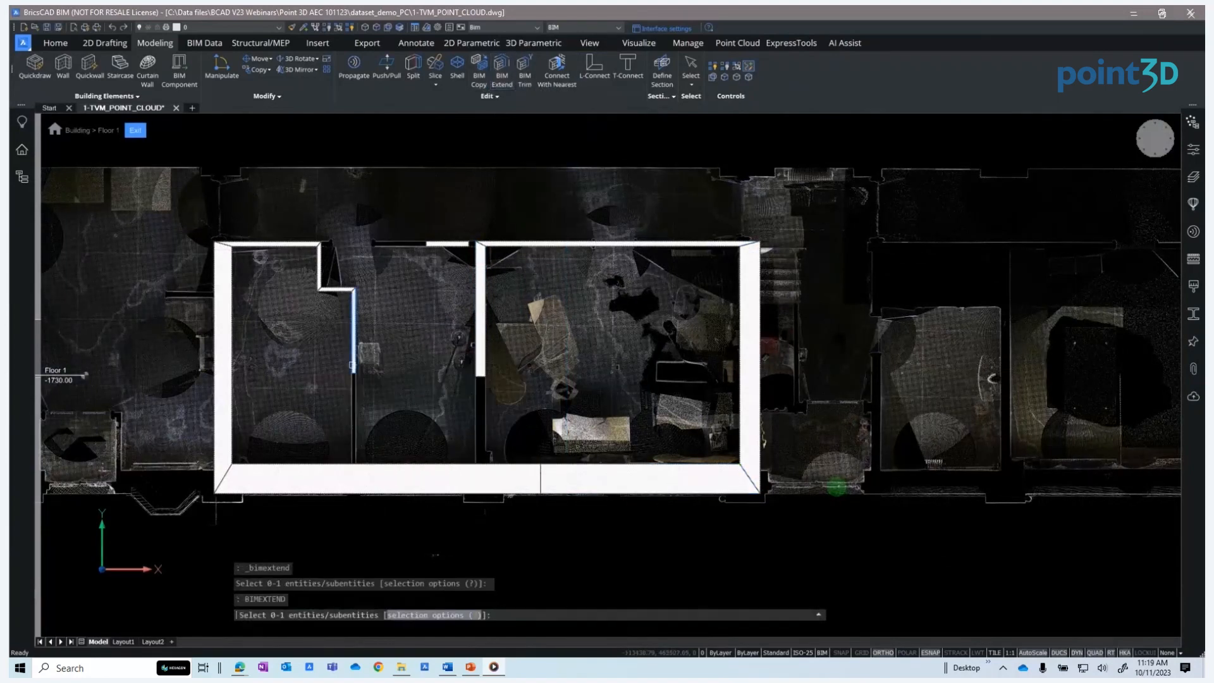
Extend the interior vertical partition wall down to meet the front wall
{"action": "left_click", "coordinate": [353, 365]}
{"action": "scroll", "coordinate": [352, 366], "scroll_direction": "up", "scroll_amount": 3}
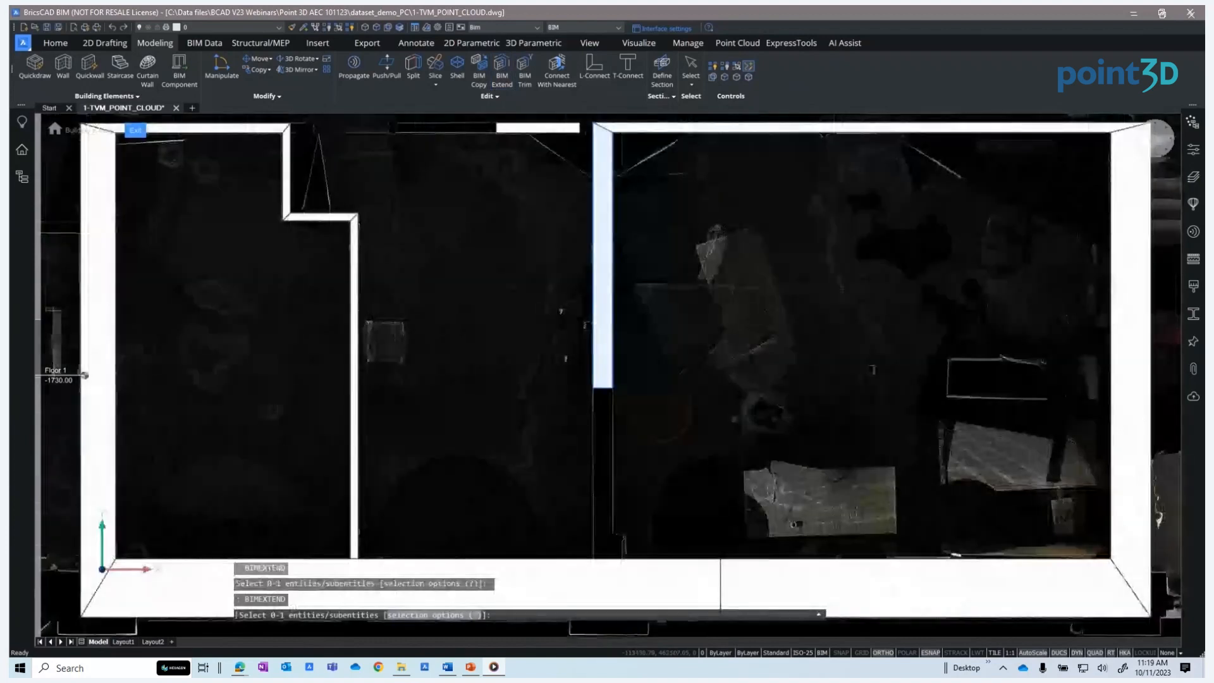
{"action": "scroll", "coordinate": [627, 358], "scroll_direction": "down", "scroll_amount": 3}
{"action": "scroll", "coordinate": [579, 243], "scroll_direction": "up", "scroll_amount": 3}
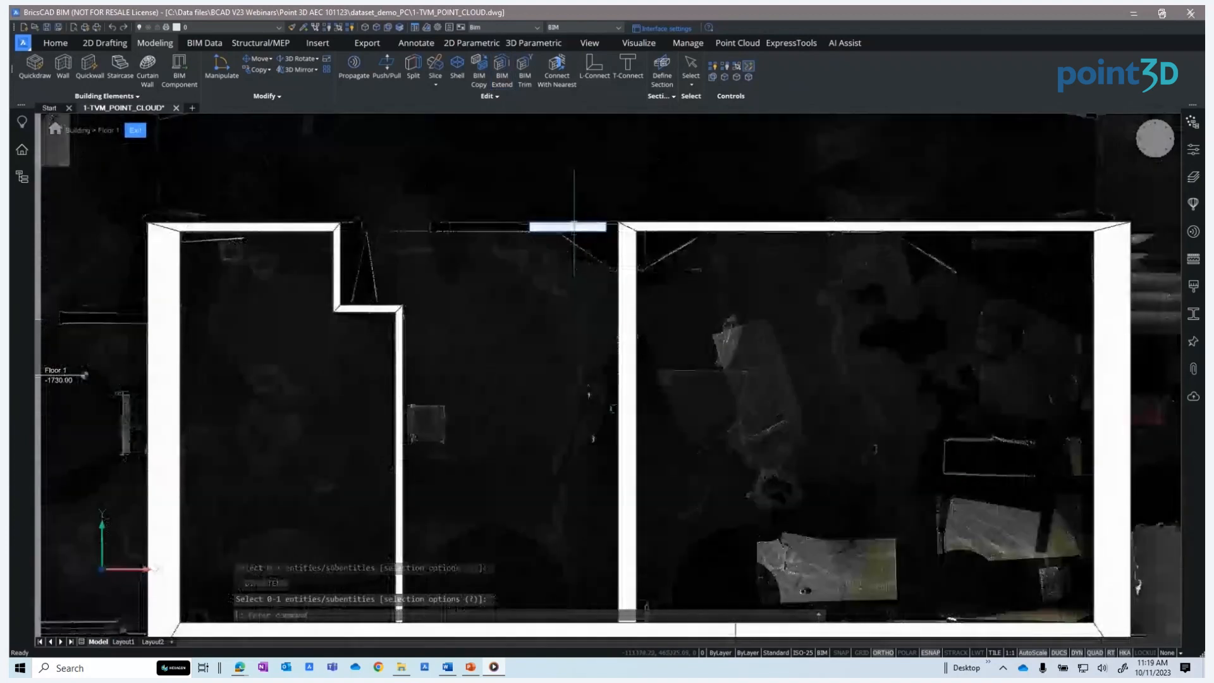
Run BIM Extend on the highlighted rear wall segment to close the gap in the rear wall
{"action": "left_click", "coordinate": [502, 68]}
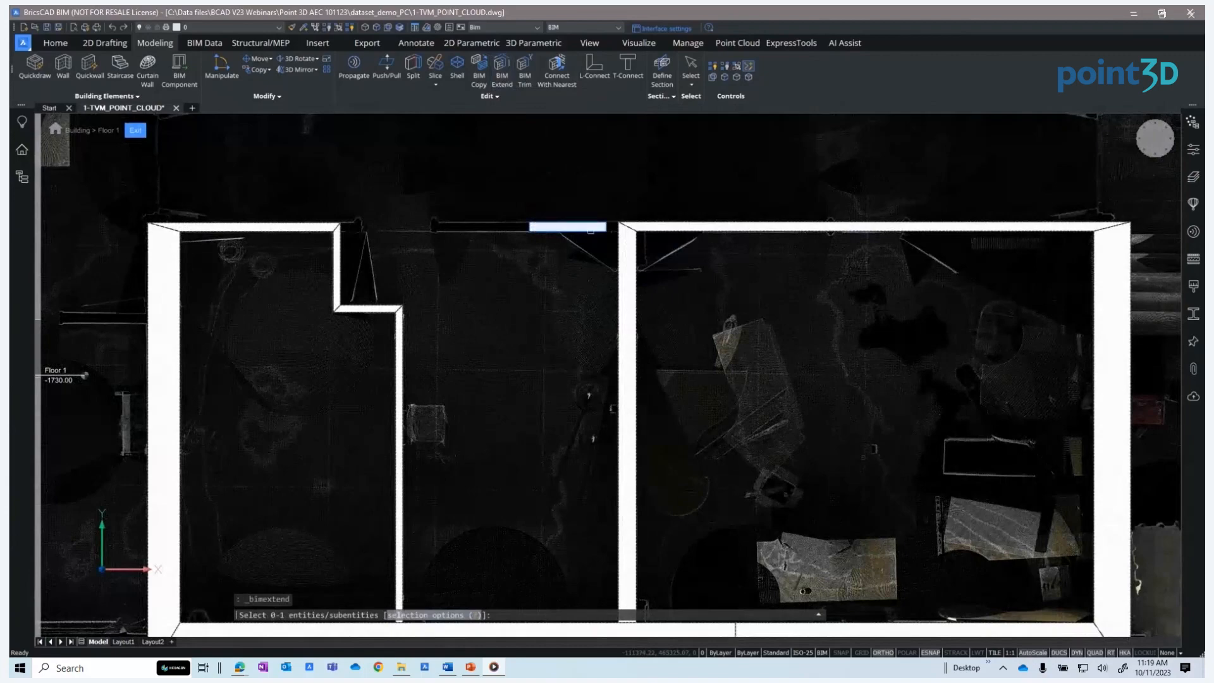
{"action": "key", "text": "Return"}
{"action": "key", "text": "Return"}
{"action": "scroll", "coordinate": [533, 243], "scroll_direction": "down", "scroll_amount": 3}
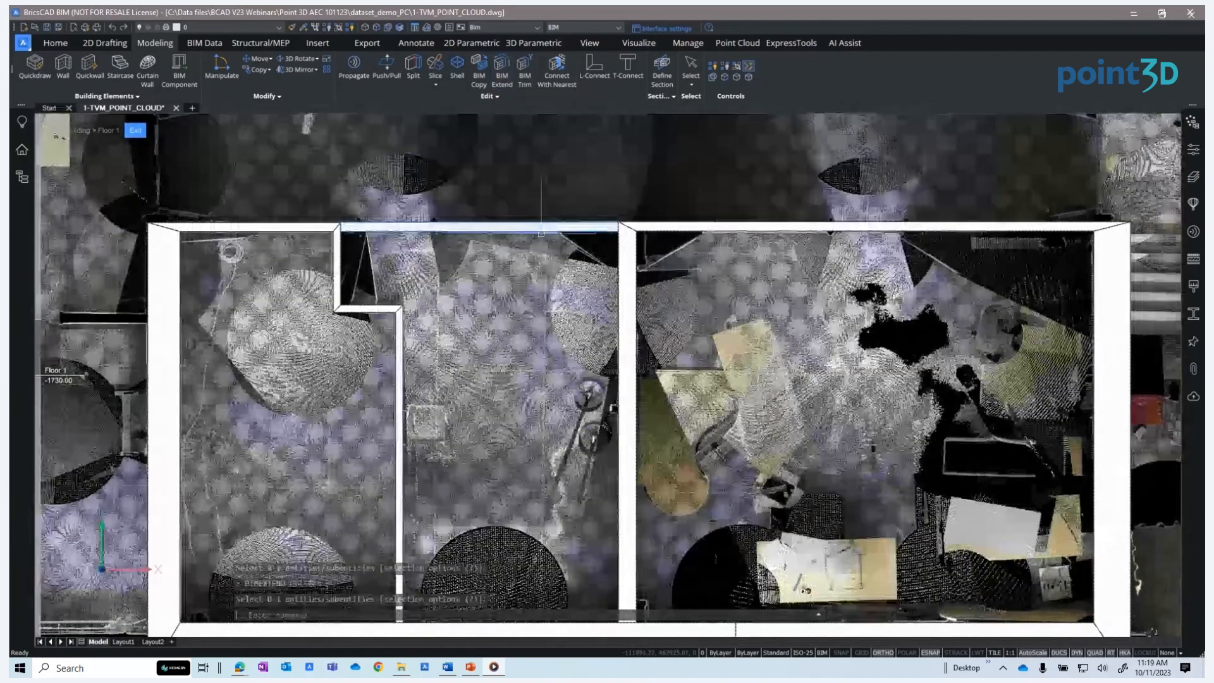
{"action": "key", "text": "Escape"}
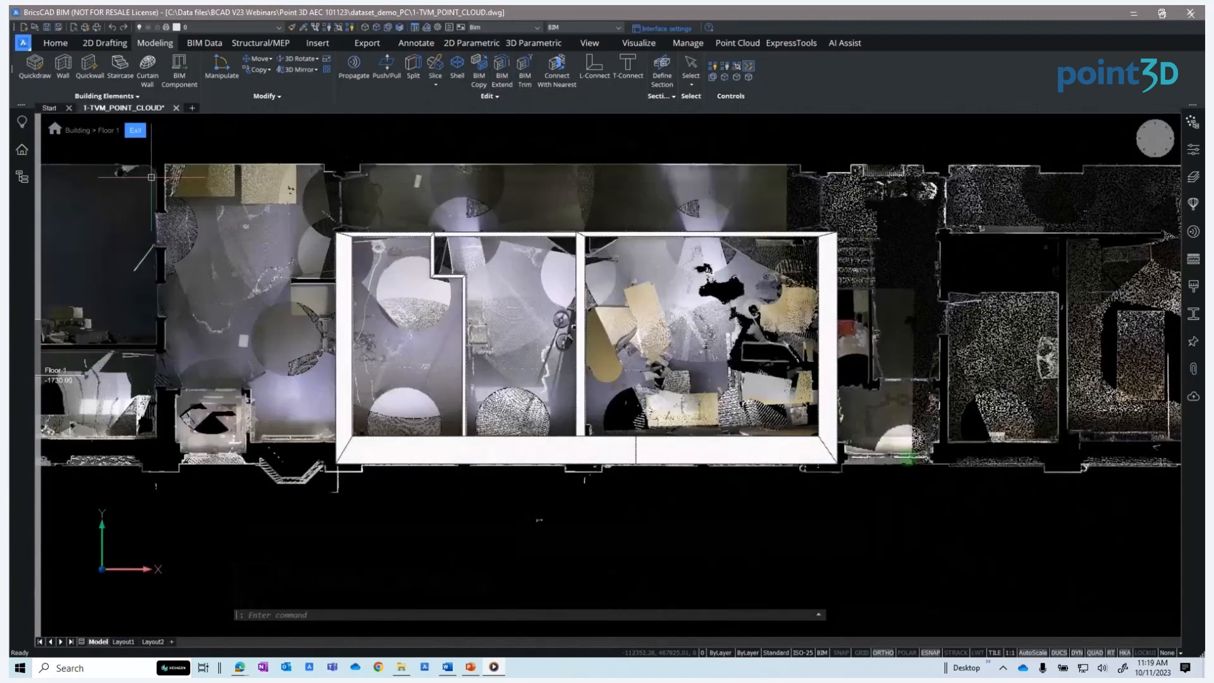
Exit the Floor 1 editing mode and hide the point cloud in the Point Cloud Manager
{"action": "left_click", "coordinate": [134, 130]}
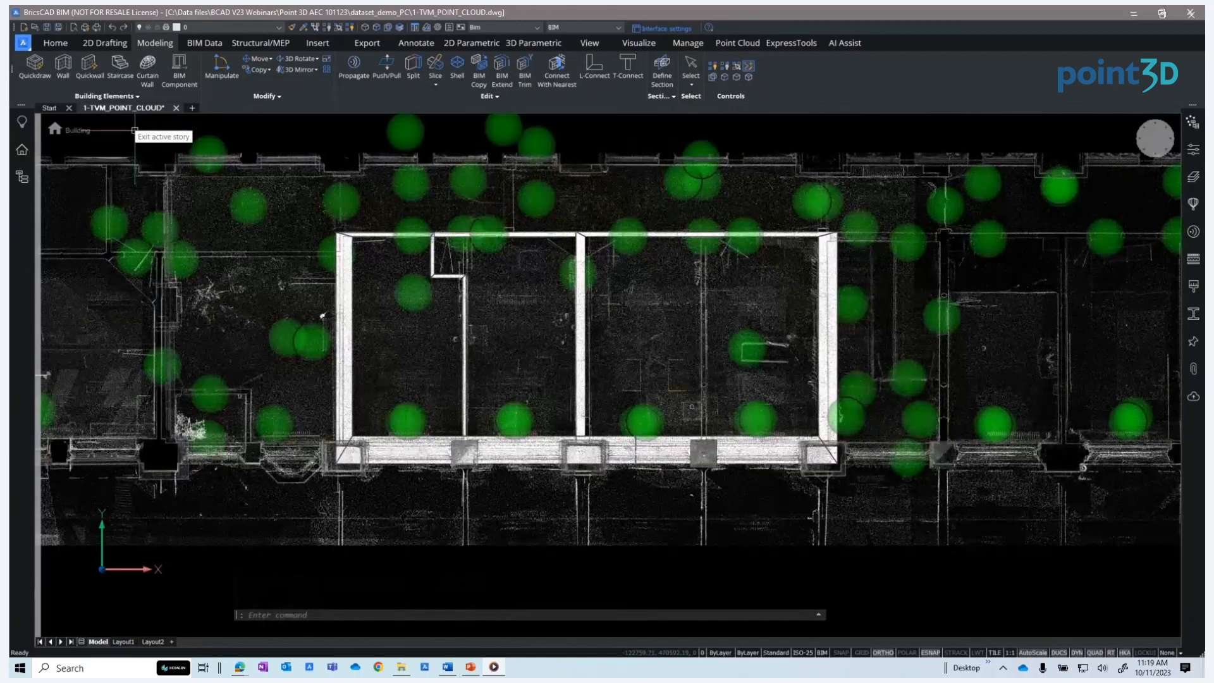
{"action": "left_click", "coordinate": [1193, 149]}
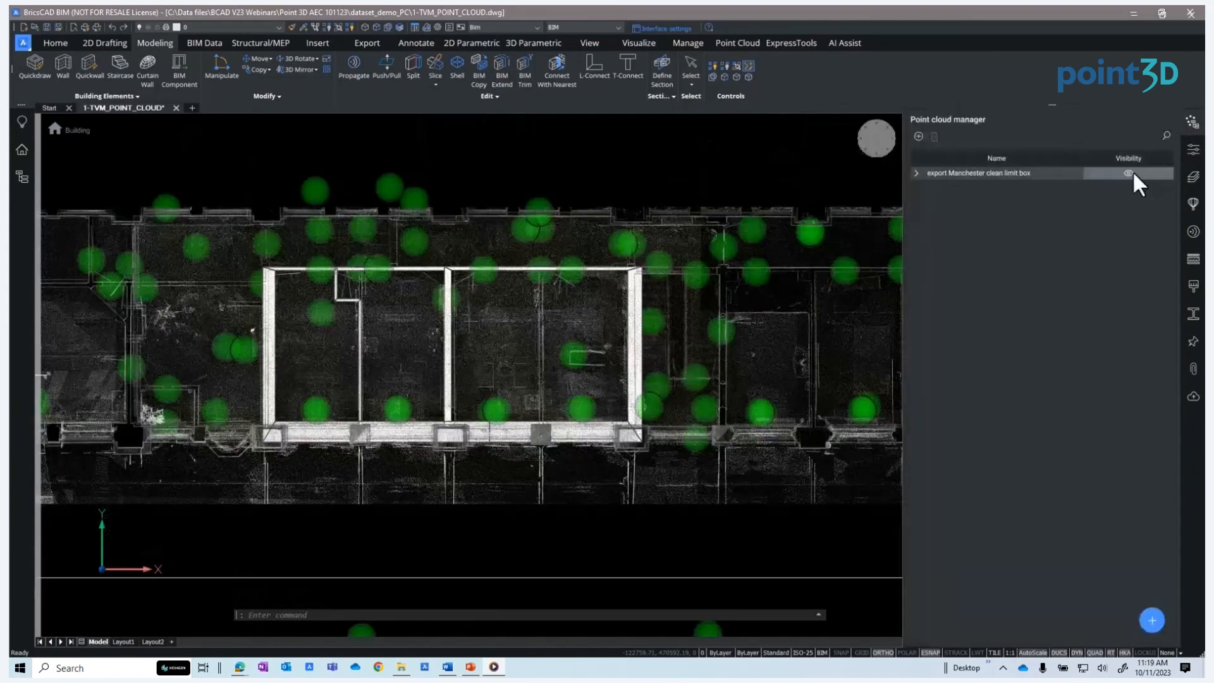
{"action": "left_click", "coordinate": [1129, 173]}
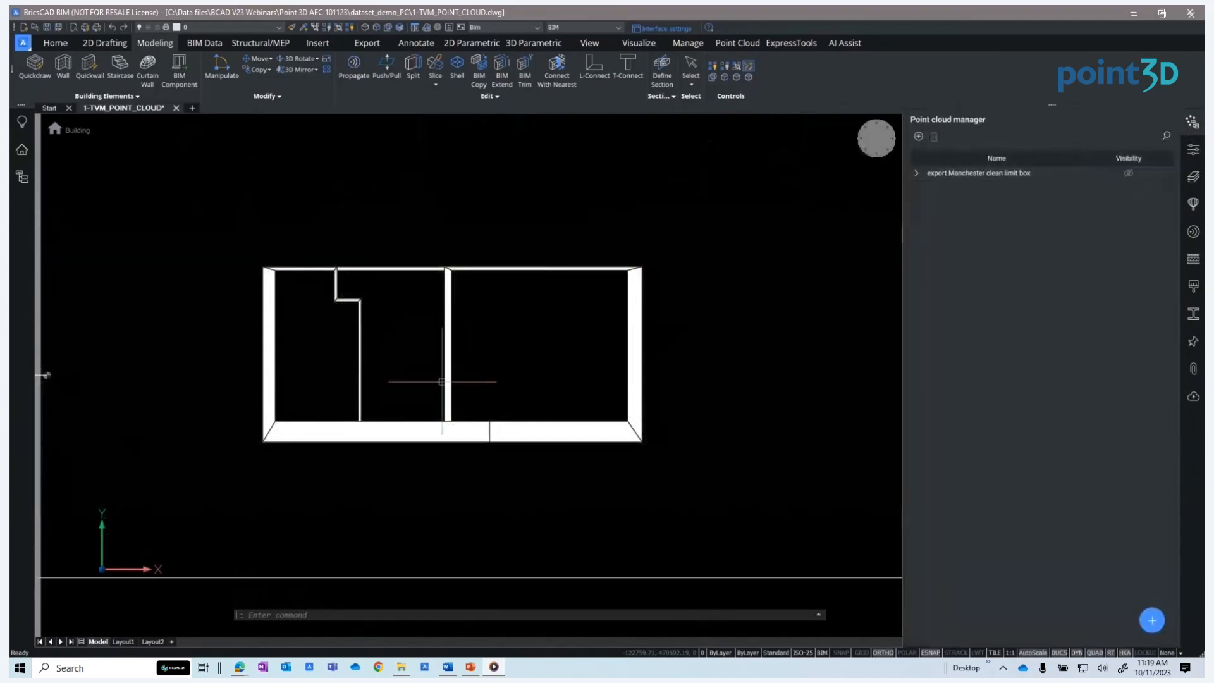
Place a section plane on the front wall and activate its section view
{"action": "middle_click_drag", "start_coordinate": [423, 400], "coordinate": [483, 293], "text": "shift"}
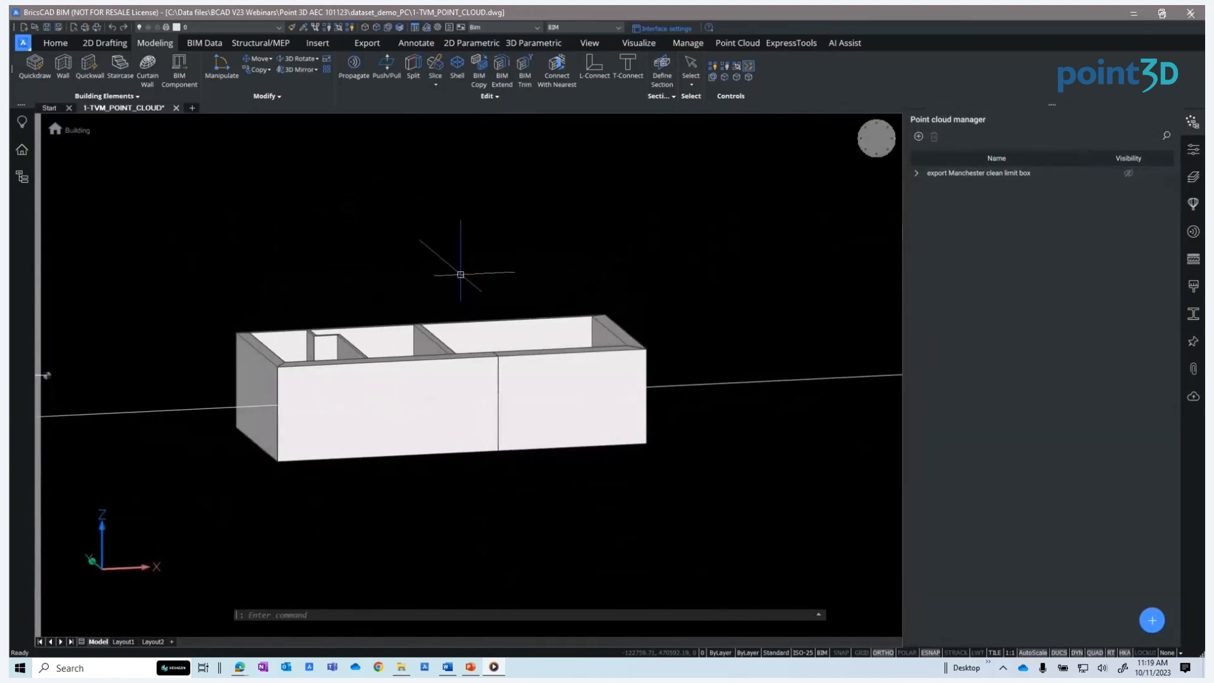
{"action": "left_click", "coordinate": [662, 69]}
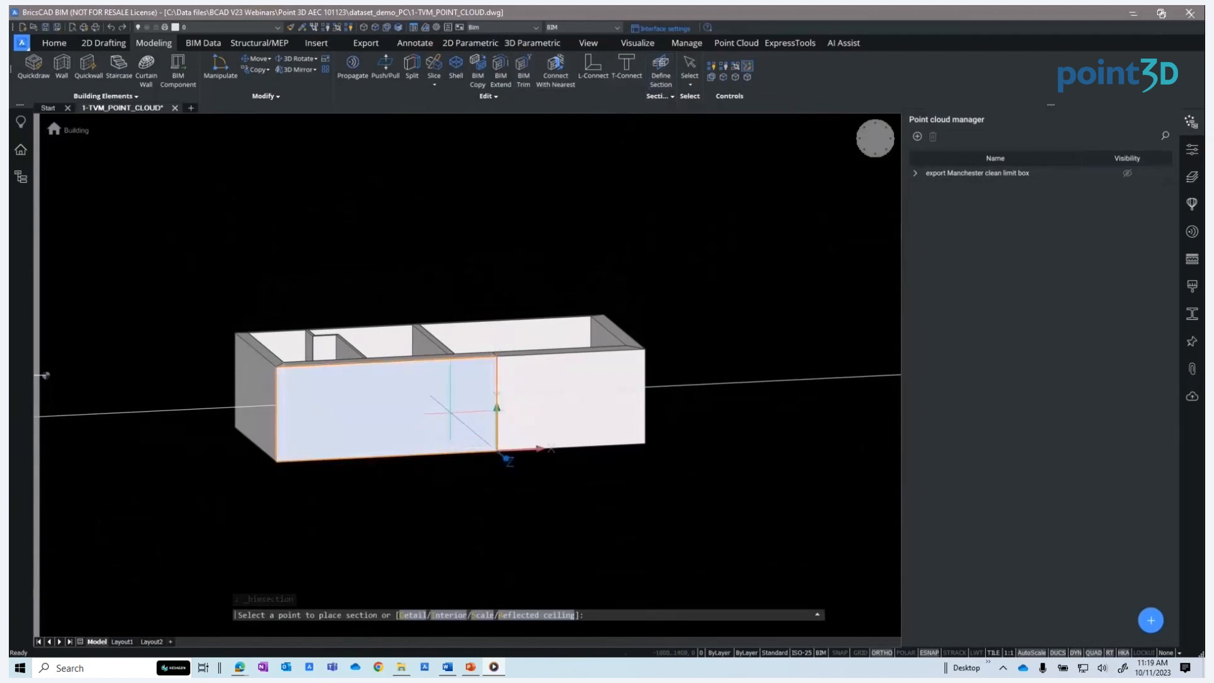
{"action": "left_click", "coordinate": [450, 413]}
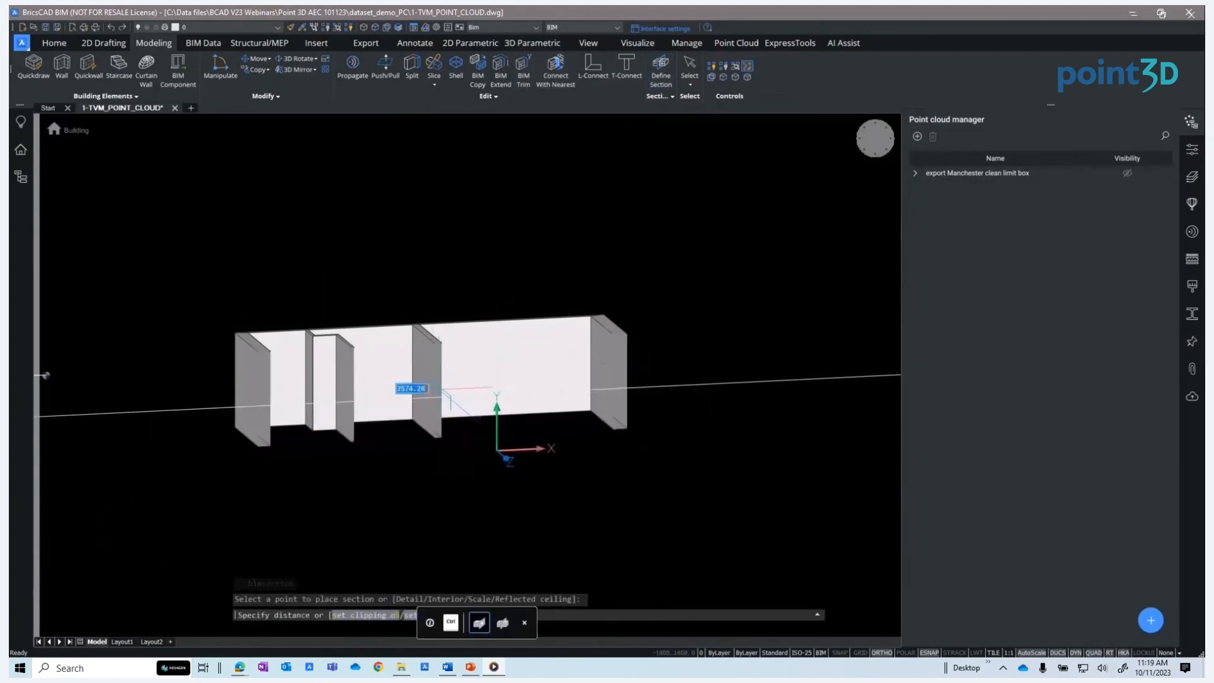
{"action": "left_click", "coordinate": [461, 456]}
{"action": "type", "text": "activa"}
{"action": "key", "text": "Return"}
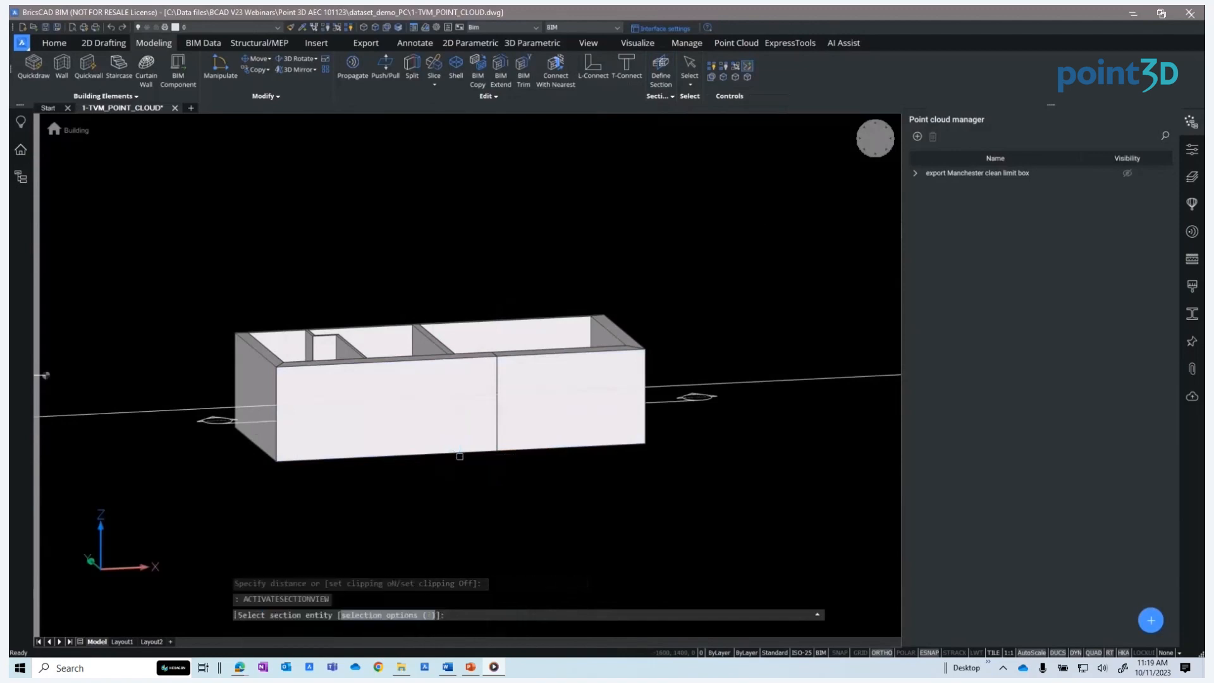
{"action": "left_click", "coordinate": [688, 399]}
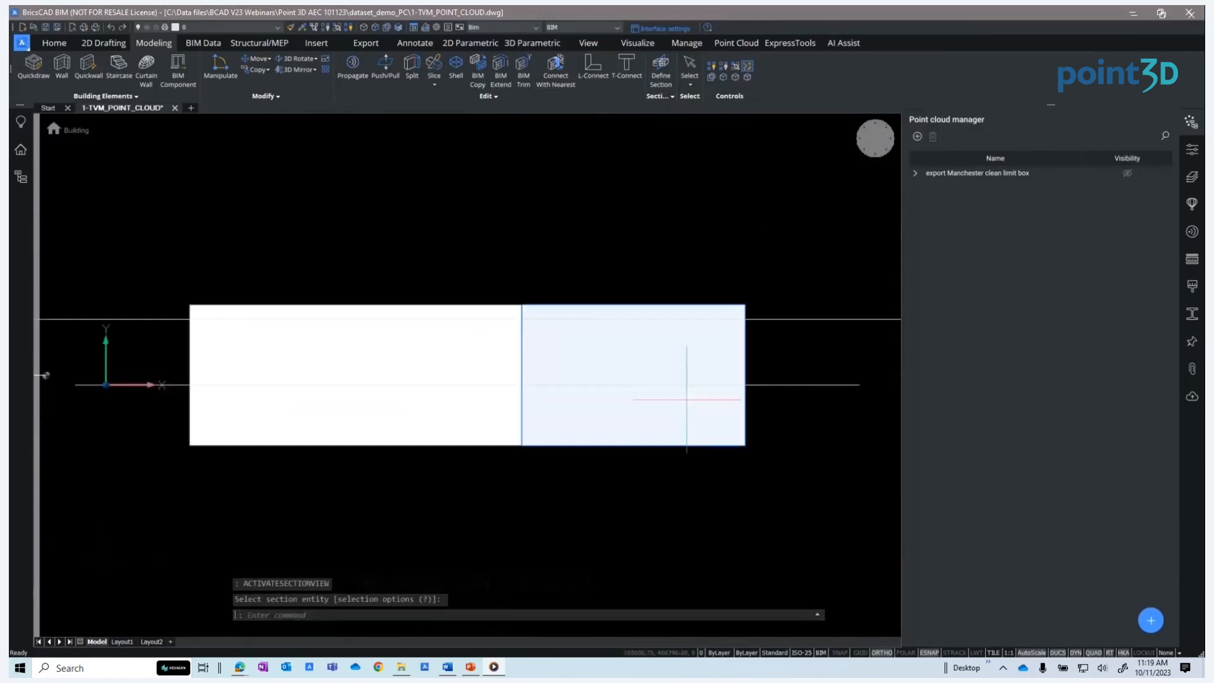
Show the point cloud again and close the Point Cloud Manager
{"action": "left_click", "coordinate": [1132, 176]}
{"action": "left_click", "coordinate": [1189, 125]}
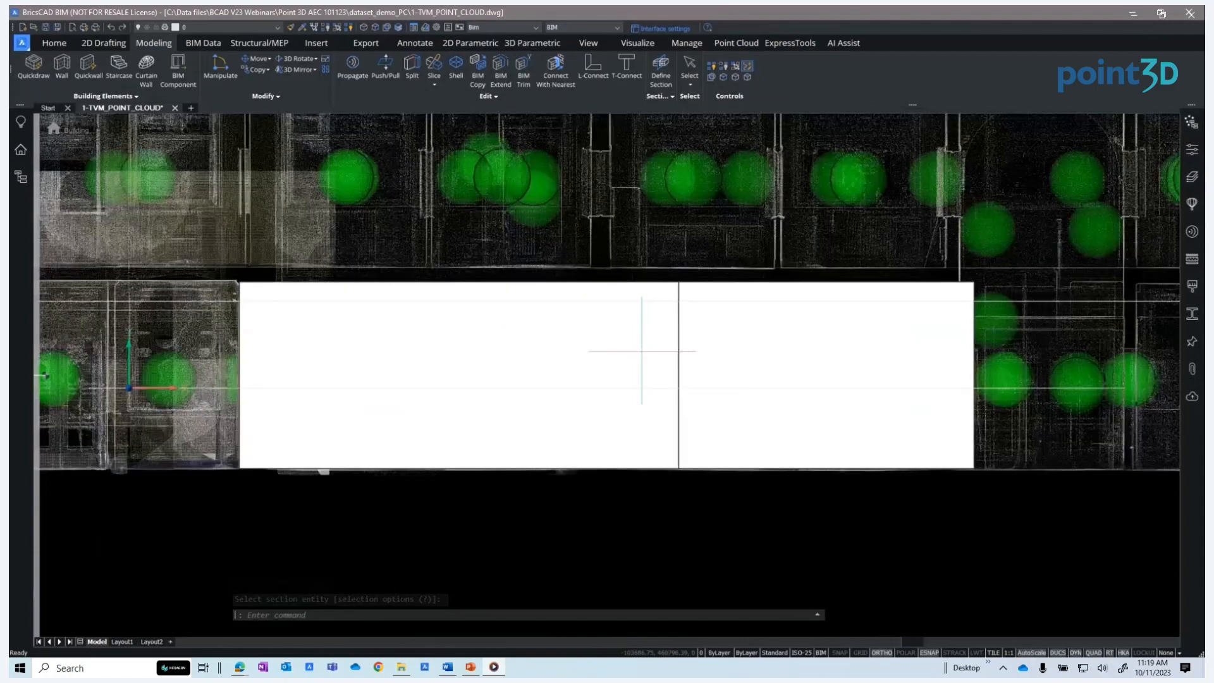
Select both front wall segments and set their transparency to 50 in the properties
{"action": "left_click_drag", "start_coordinate": [641, 350], "coordinate": [520, 444]}
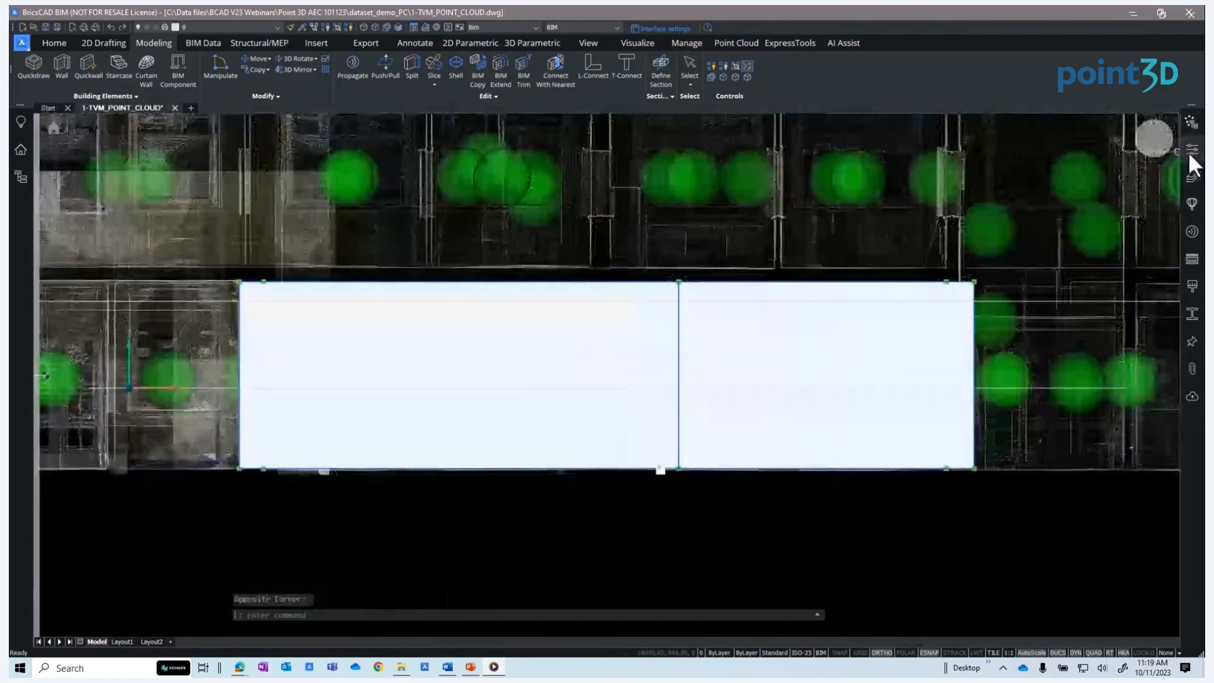
{"action": "left_click", "coordinate": [1192, 151]}
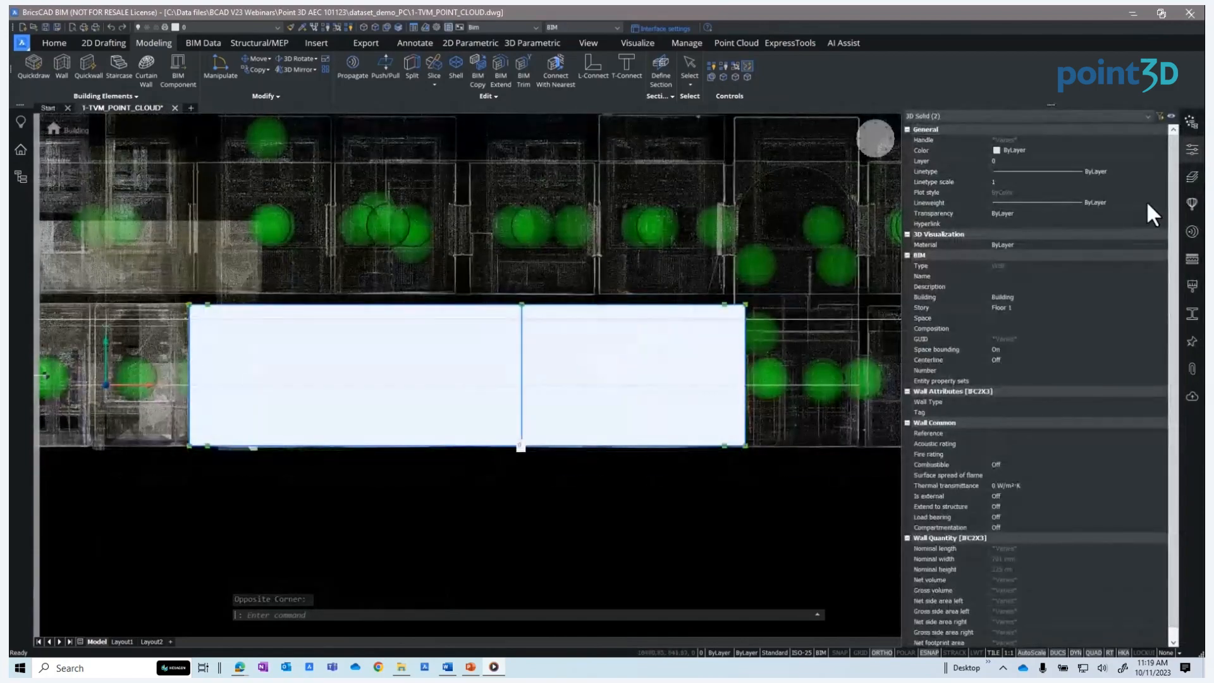
{"action": "left_click", "coordinate": [1151, 213]}
{"action": "left_click", "coordinate": [1162, 214]}
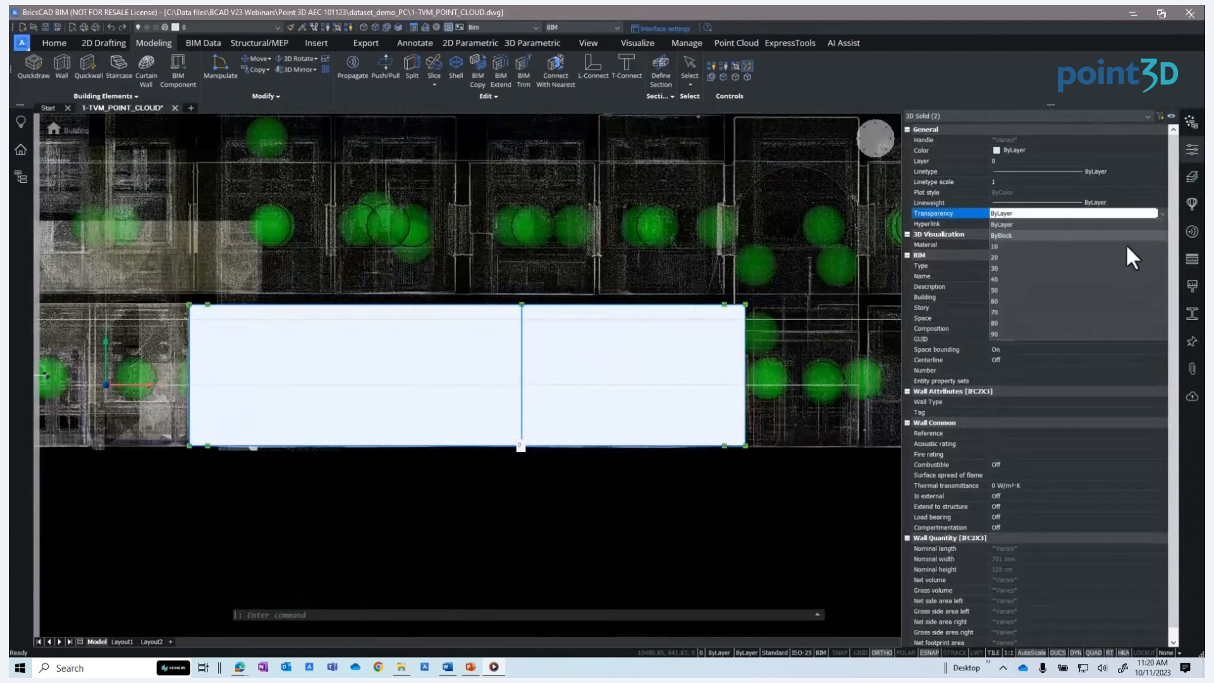
{"action": "left_click", "coordinate": [1083, 289]}
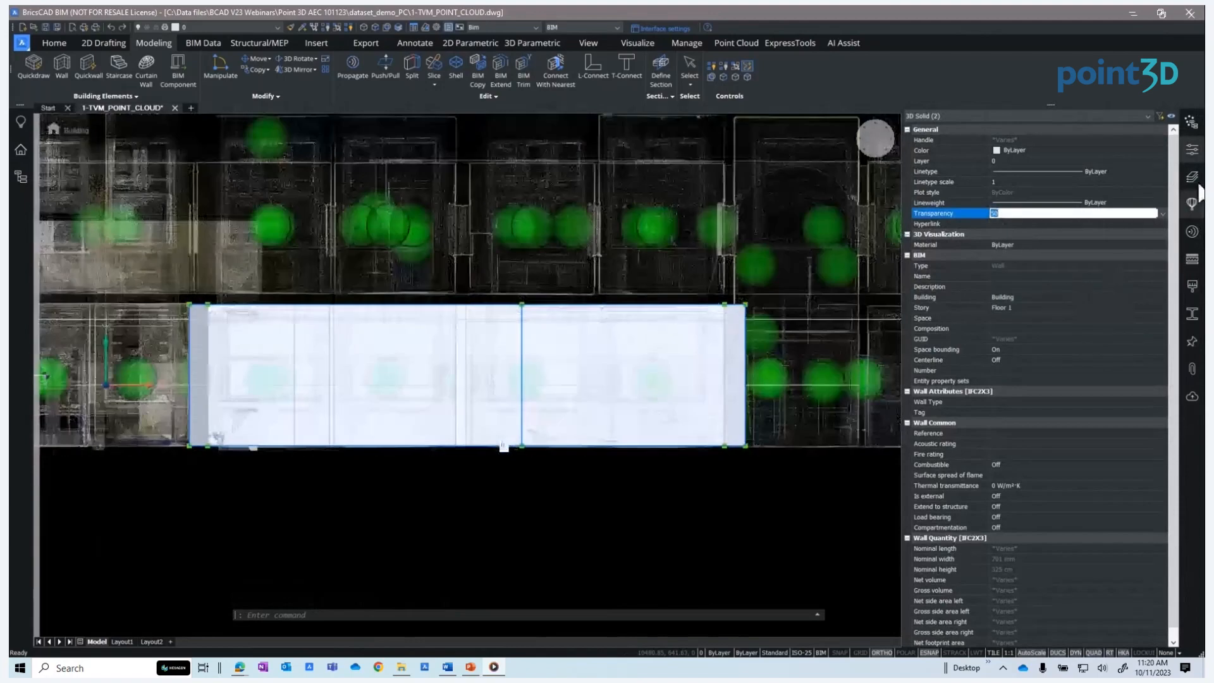
{"action": "left_click", "coordinate": [1193, 151]}
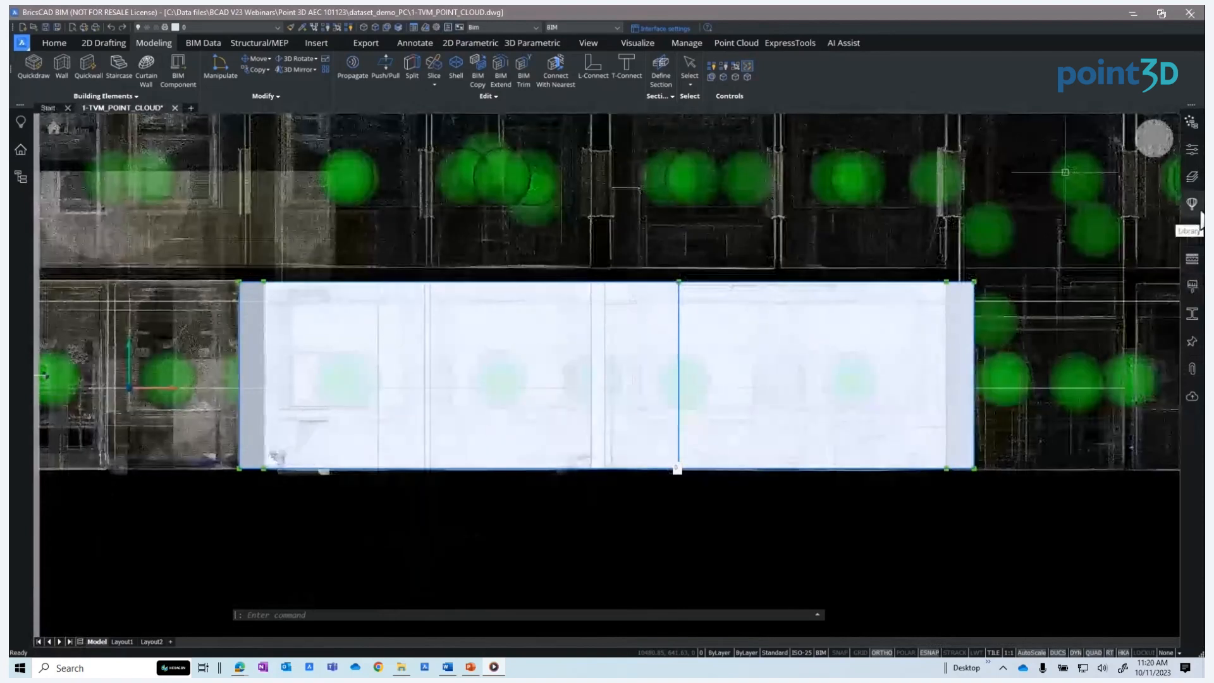
Open the component library and search for window components
{"action": "left_click", "coordinate": [1195, 207]}
{"action": "left_click", "coordinate": [1148, 124]}
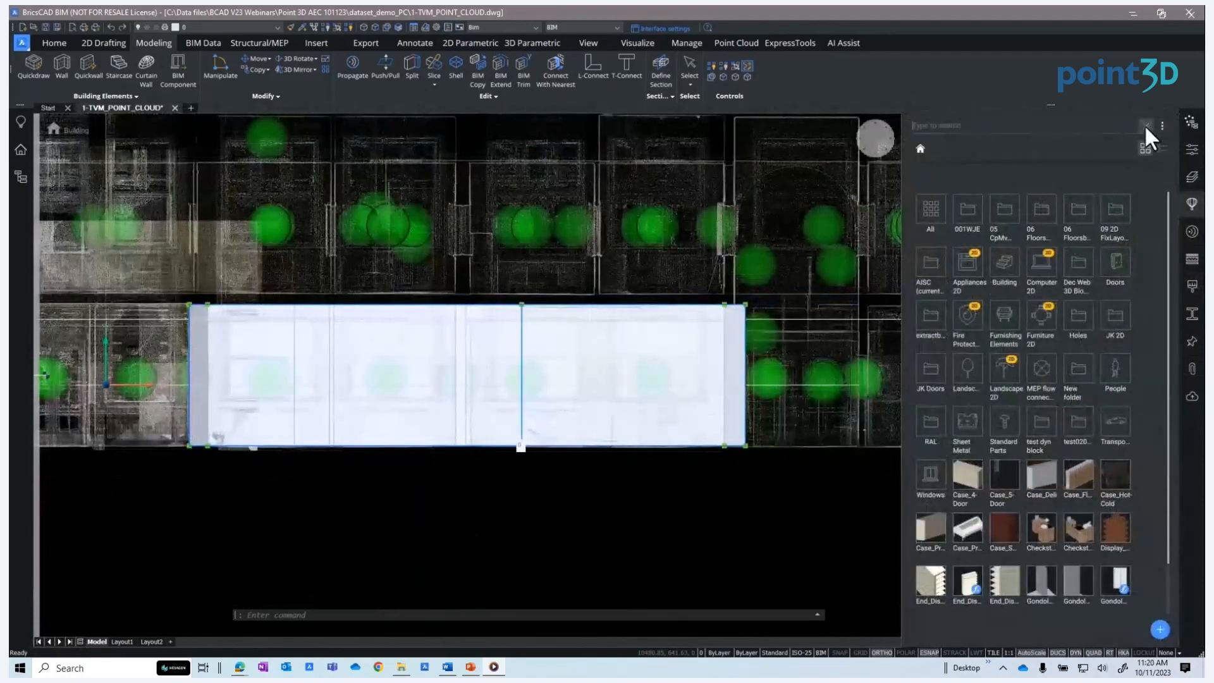
{"action": "type", "text": "windows"}
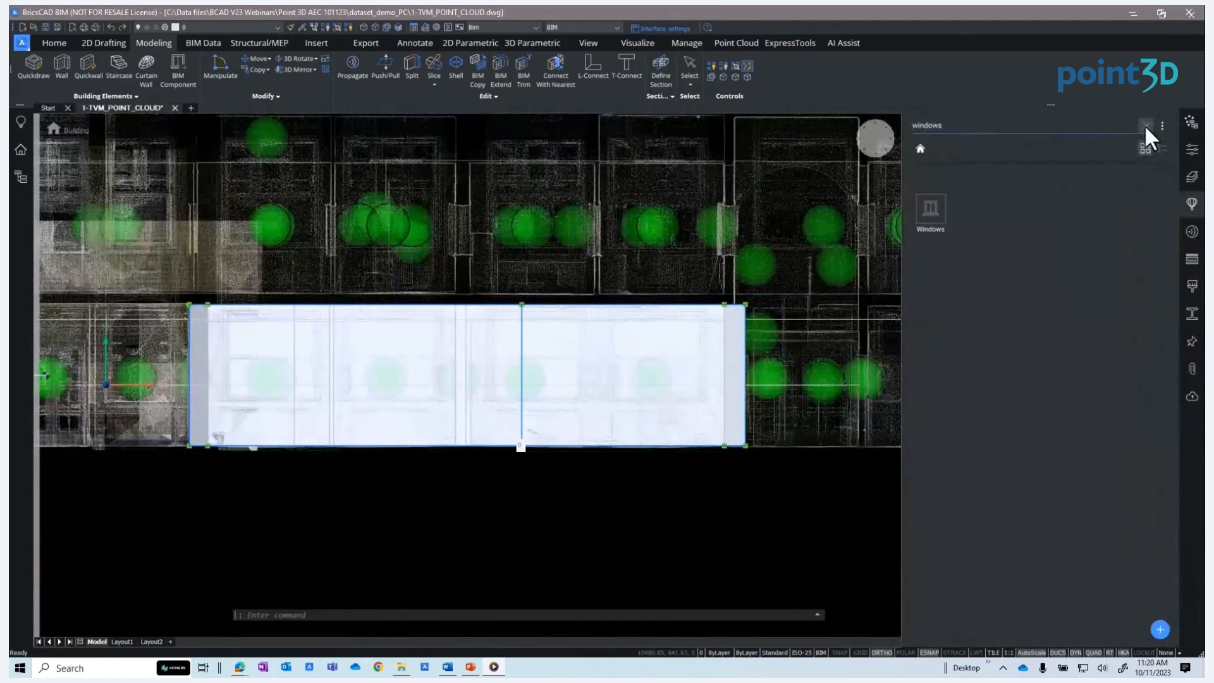
{"action": "key", "text": "BackSpace"}
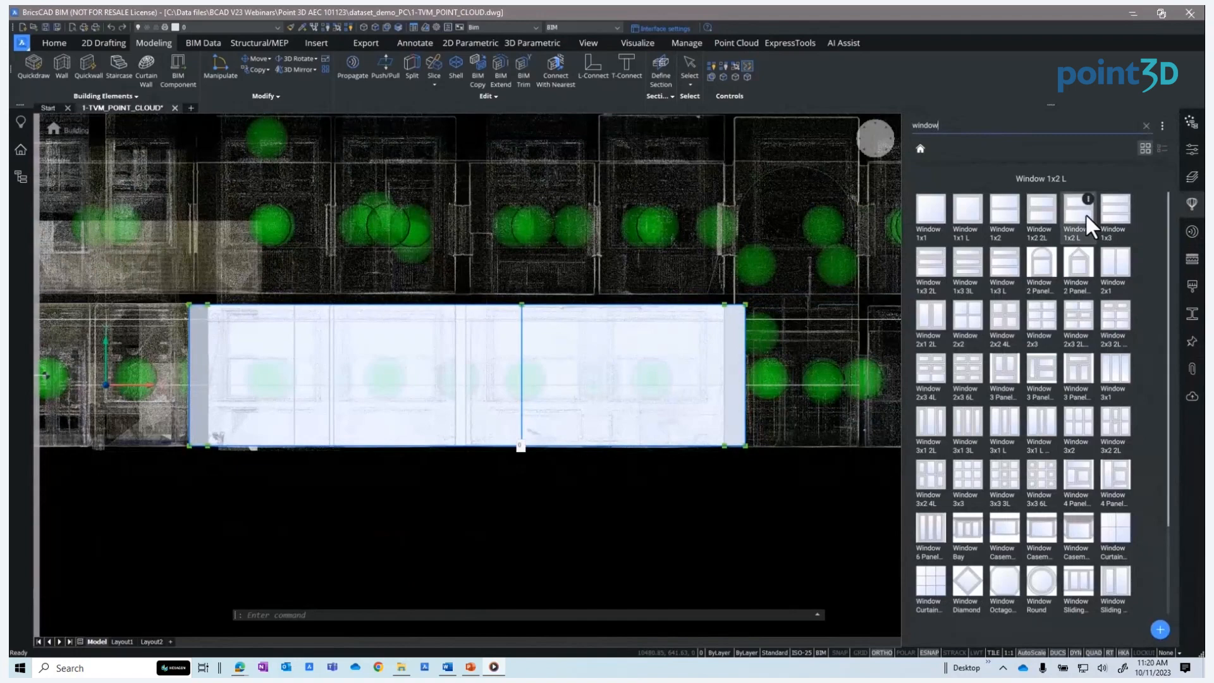
Insert a Window 1x2 2L sized 2.1 m wide and 1.8 m high into the left part of the front wall
{"action": "left_click", "coordinate": [1046, 211]}
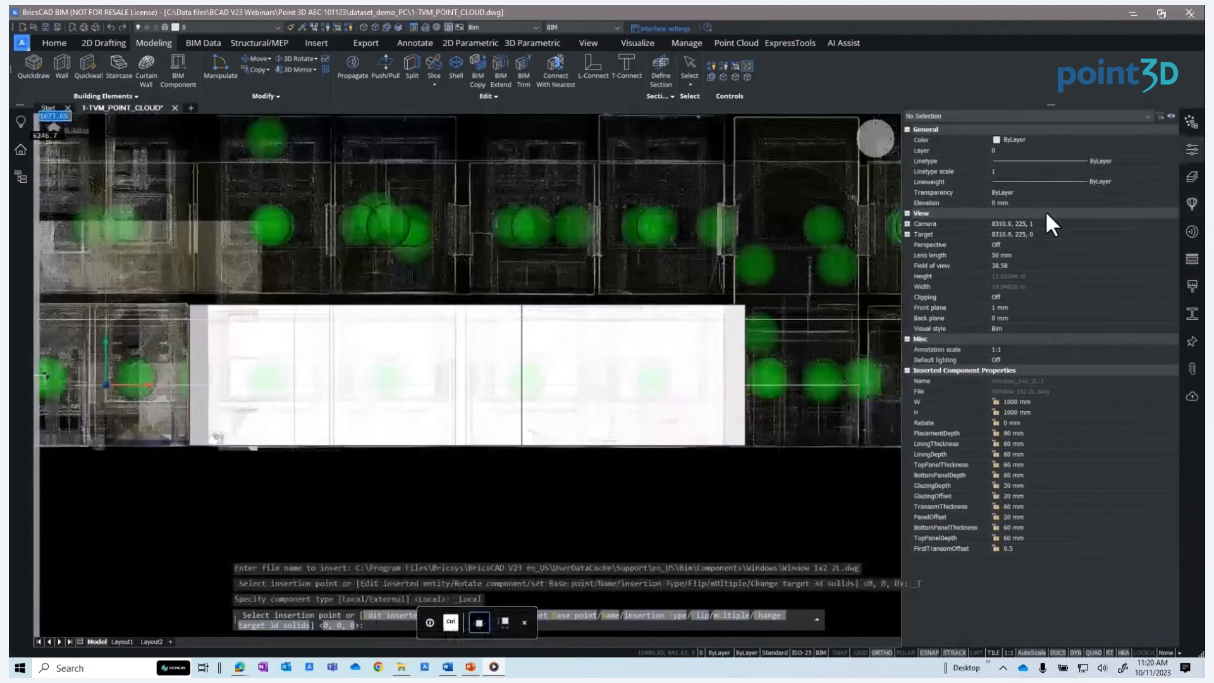
{"action": "key", "text": "Escape"}
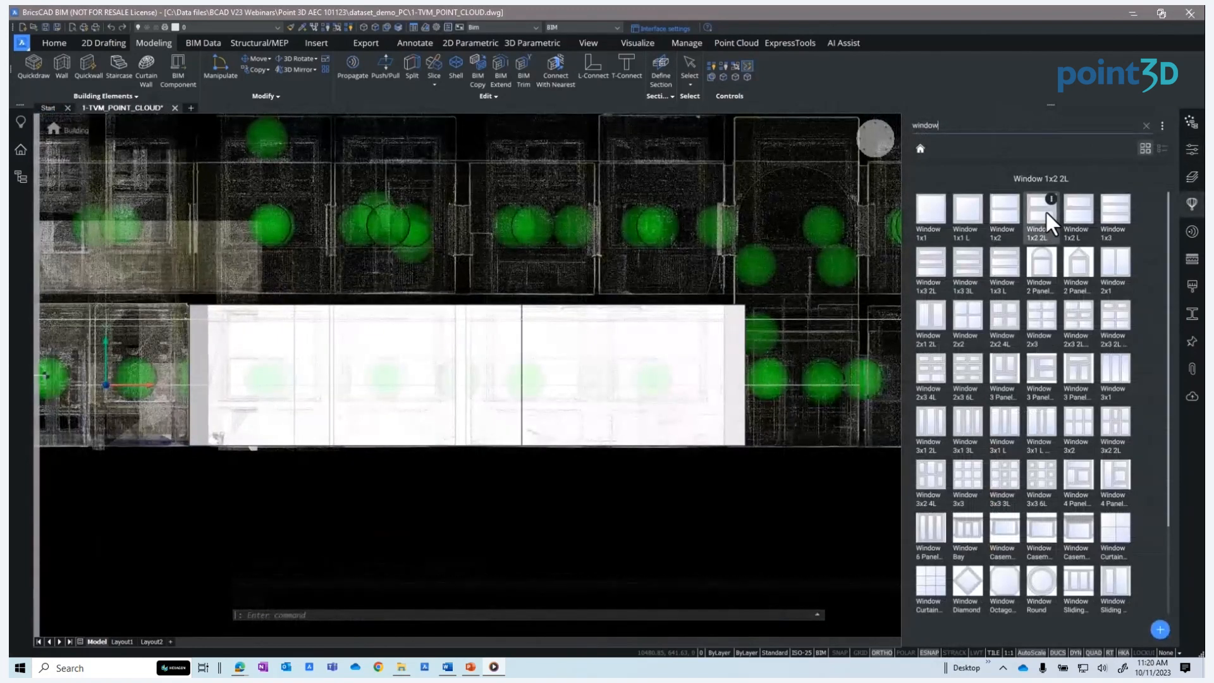
{"action": "left_click", "coordinate": [1045, 210]}
{"action": "left_click", "coordinate": [1011, 401]}
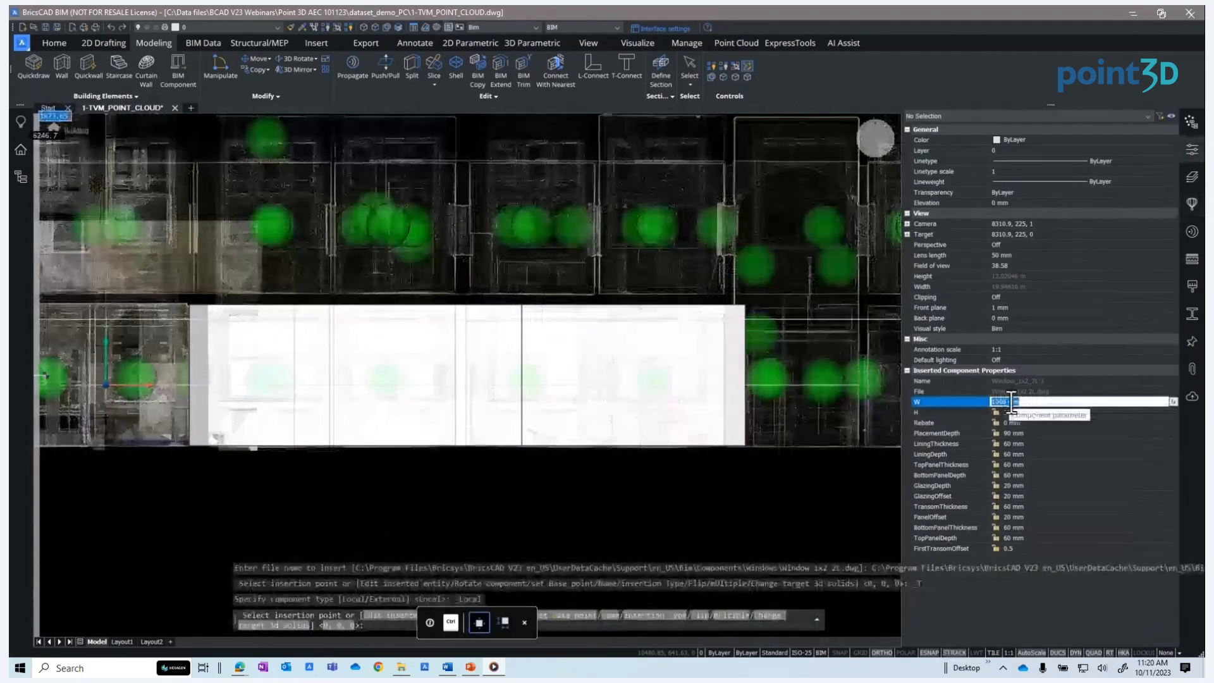
{"action": "type", "text": "2.1m"}
{"action": "key", "text": "Tab"}
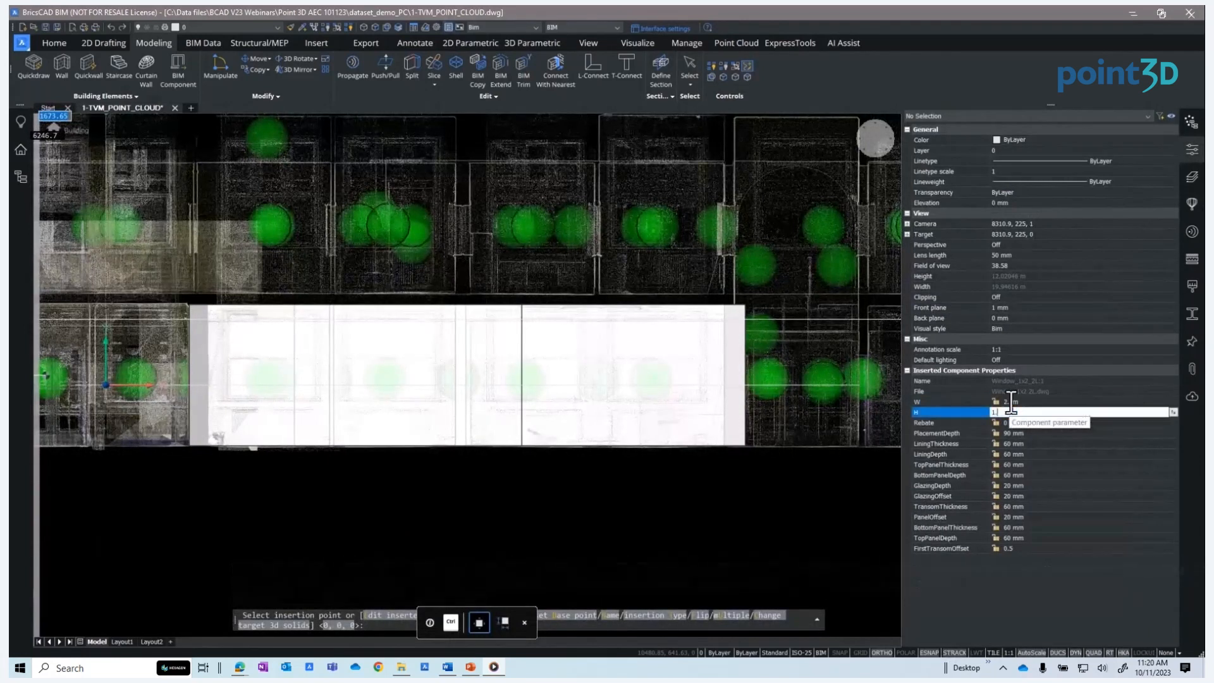
{"action": "type", "text": "1.8m"}
{"action": "key", "text": "Tab"}
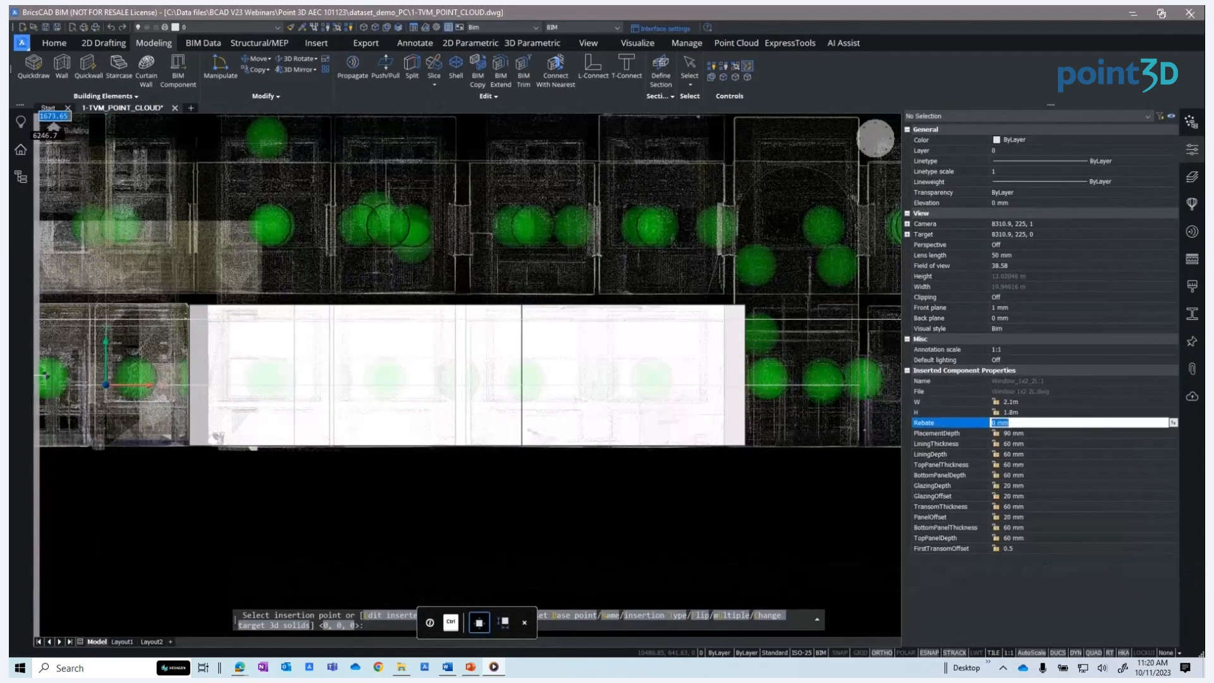
{"action": "key", "text": "Return"}
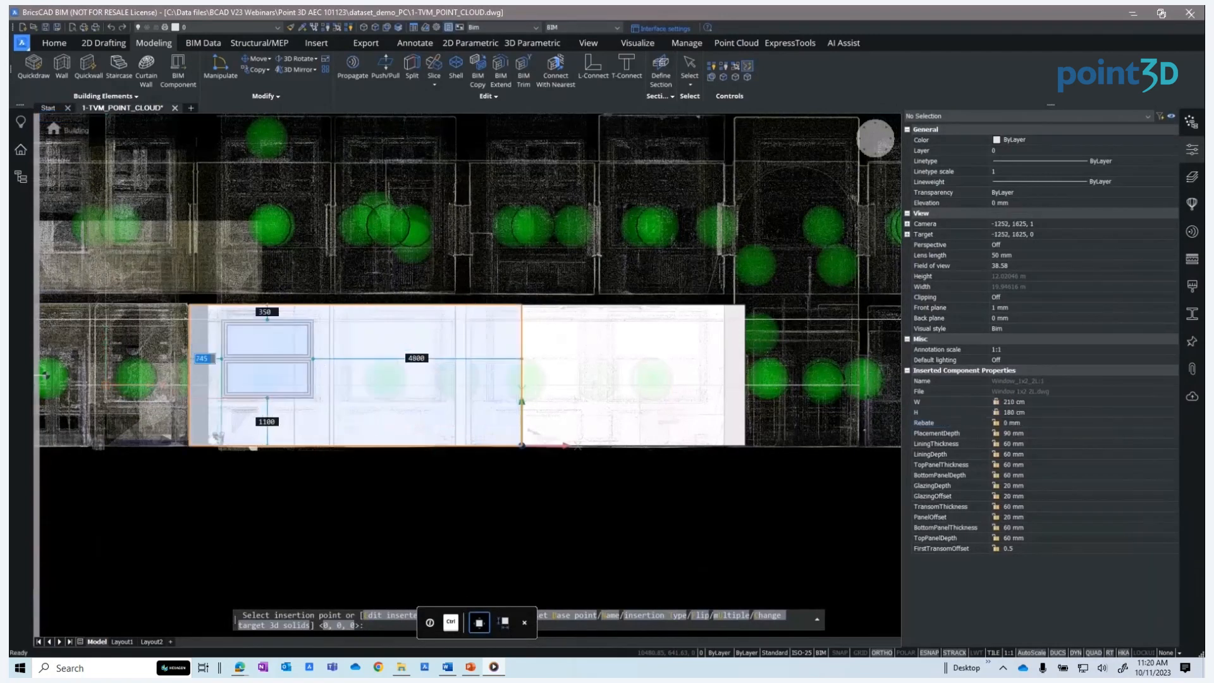
{"action": "scroll", "coordinate": [220, 399], "scroll_direction": "up", "scroll_amount": 2}
{"action": "left_click", "coordinate": [224, 382]}
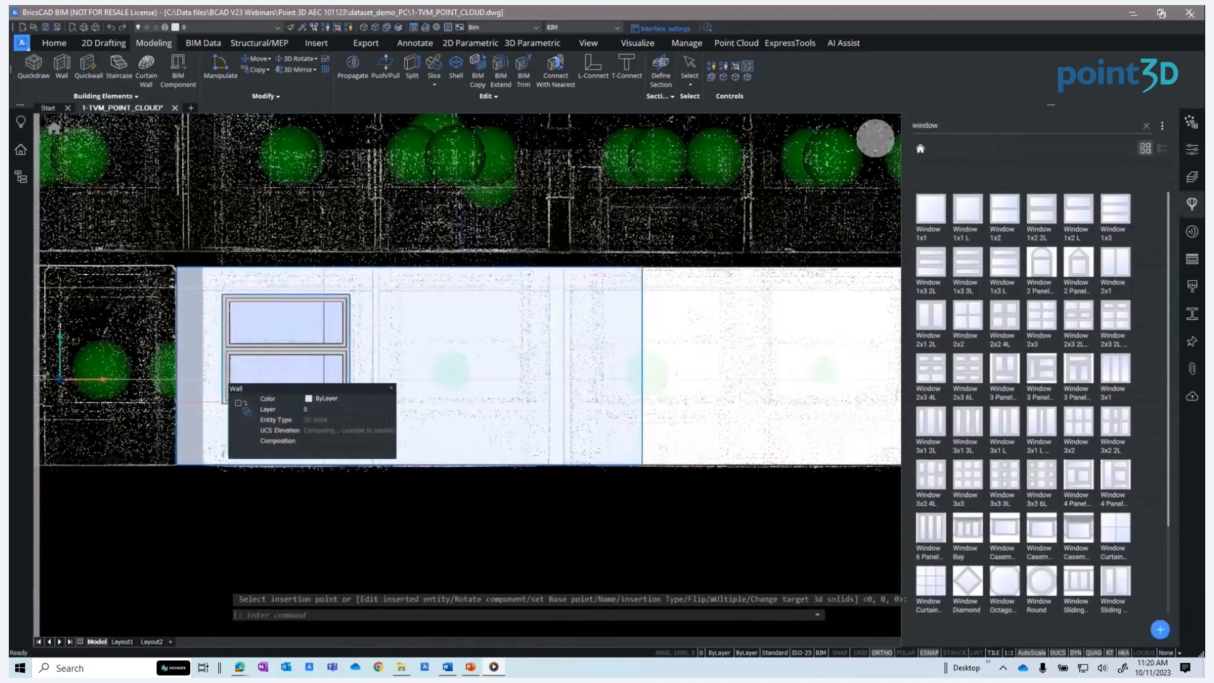
Insert a second identical window to the right of the first on the front wall
{"action": "key", "text": "Return"}
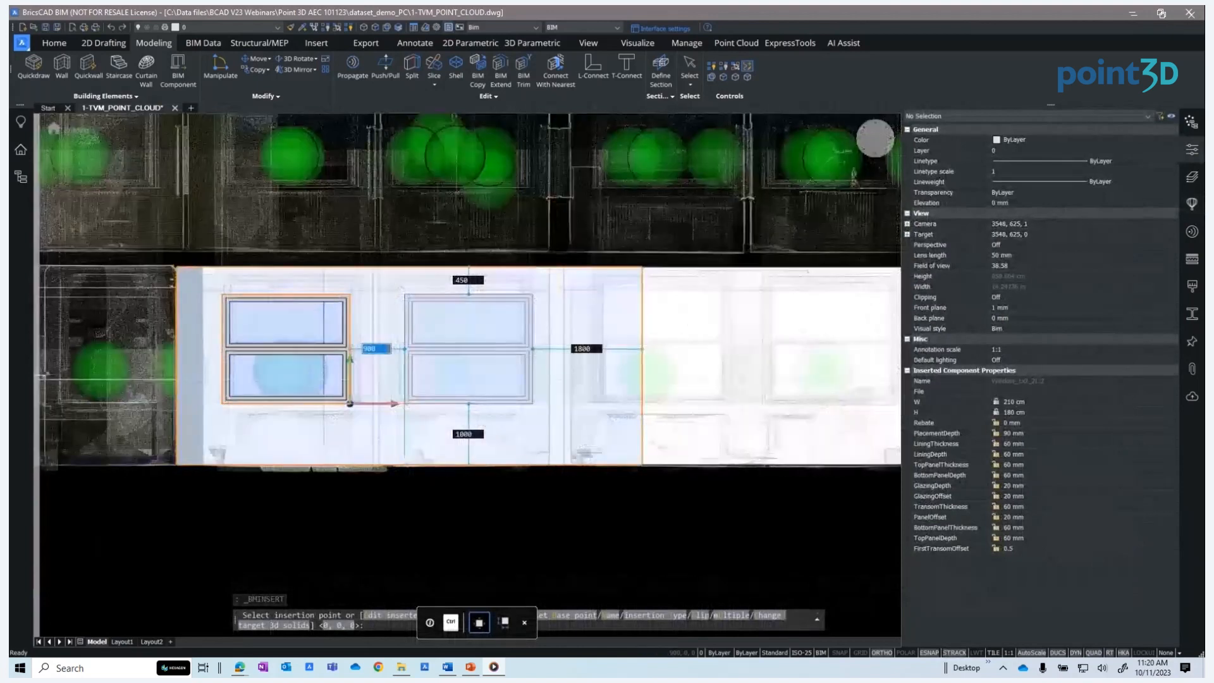
{"action": "left_click", "coordinate": [406, 403]}
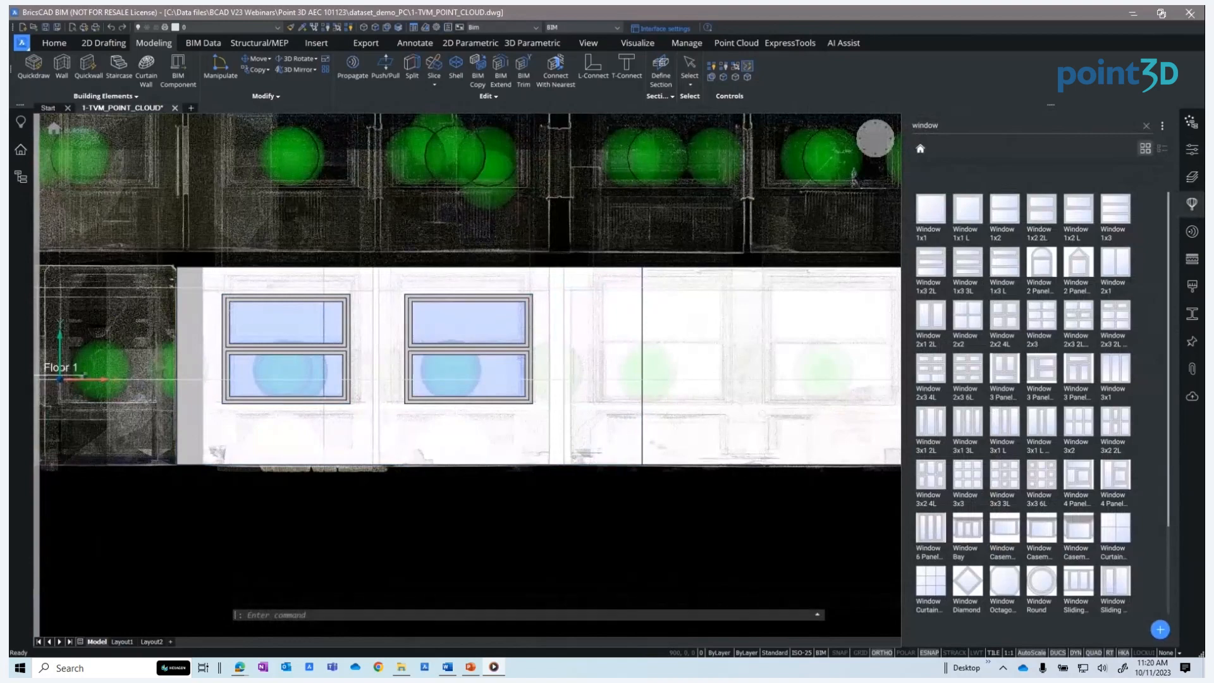
Return to the Floor 1 plan view and clear the library search
{"action": "left_click", "coordinate": [83, 376]}
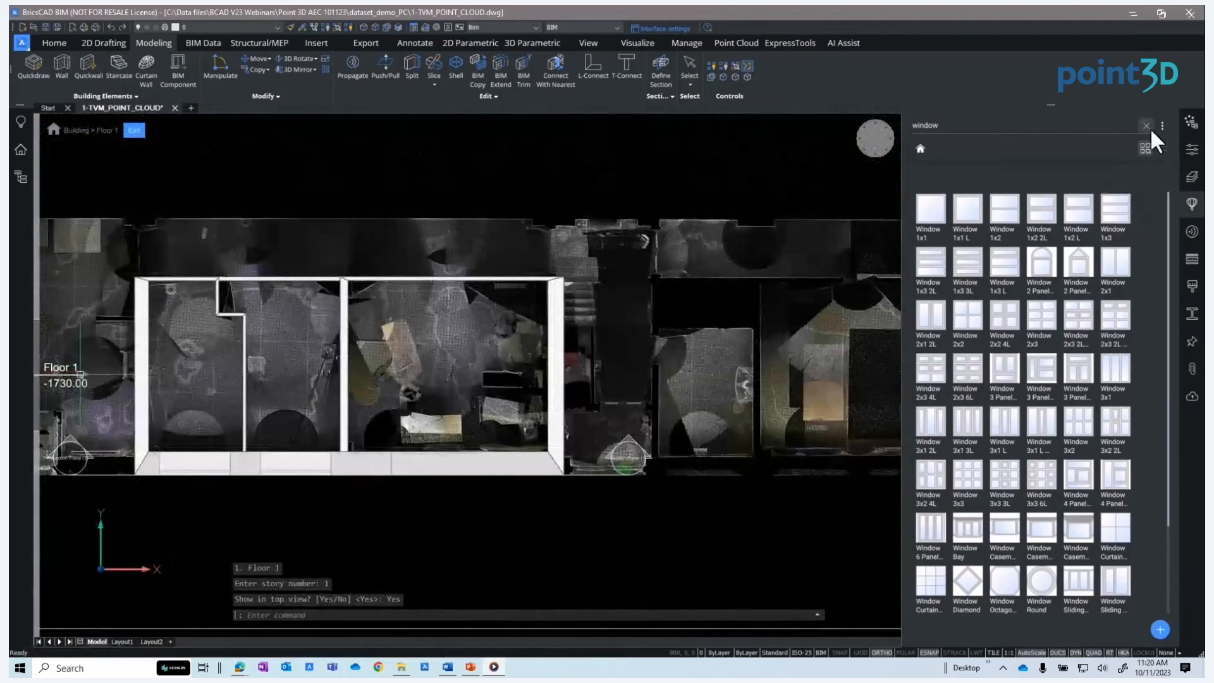
{"action": "left_click", "coordinate": [1147, 126]}
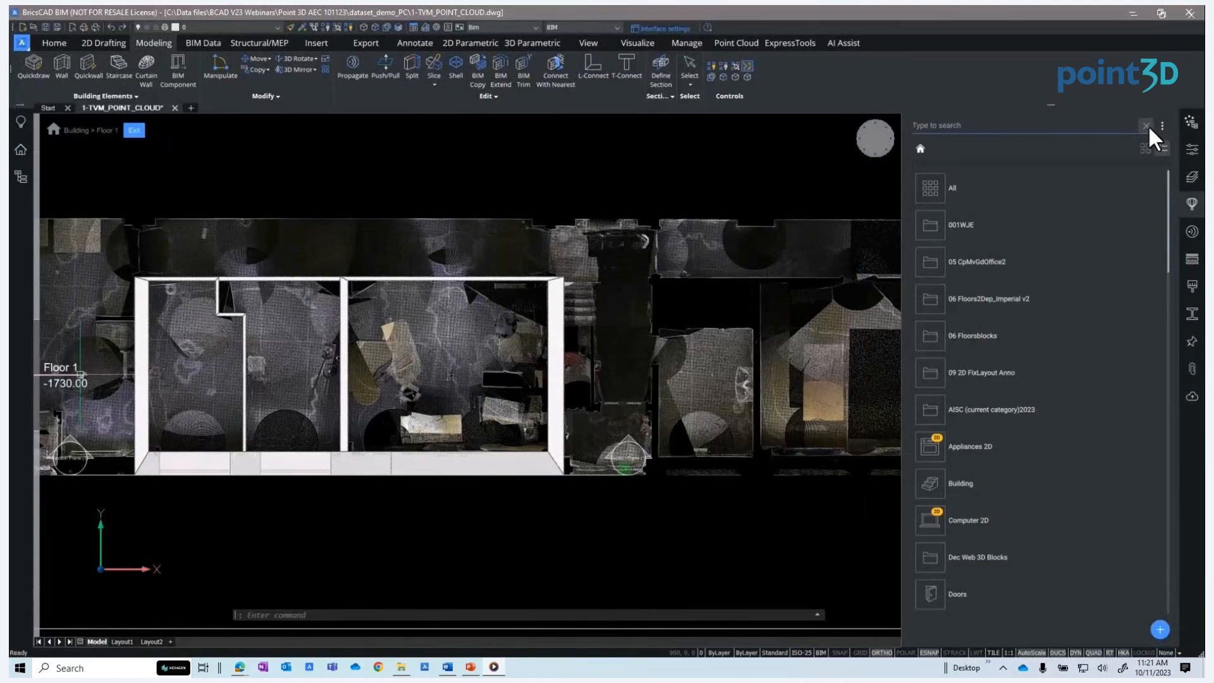
Search the component library for door sing and pick Door SingleSwing 1 for insertion
{"action": "type", "text": "door sing"}
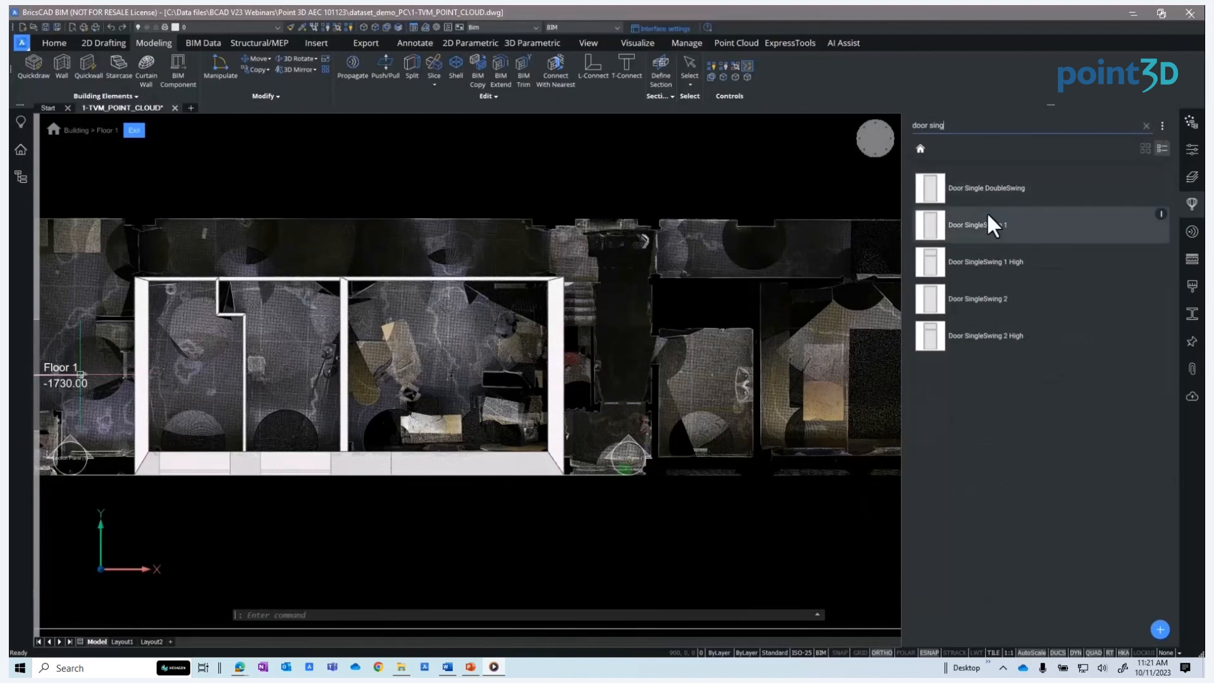
{"action": "left_click", "coordinate": [972, 222]}
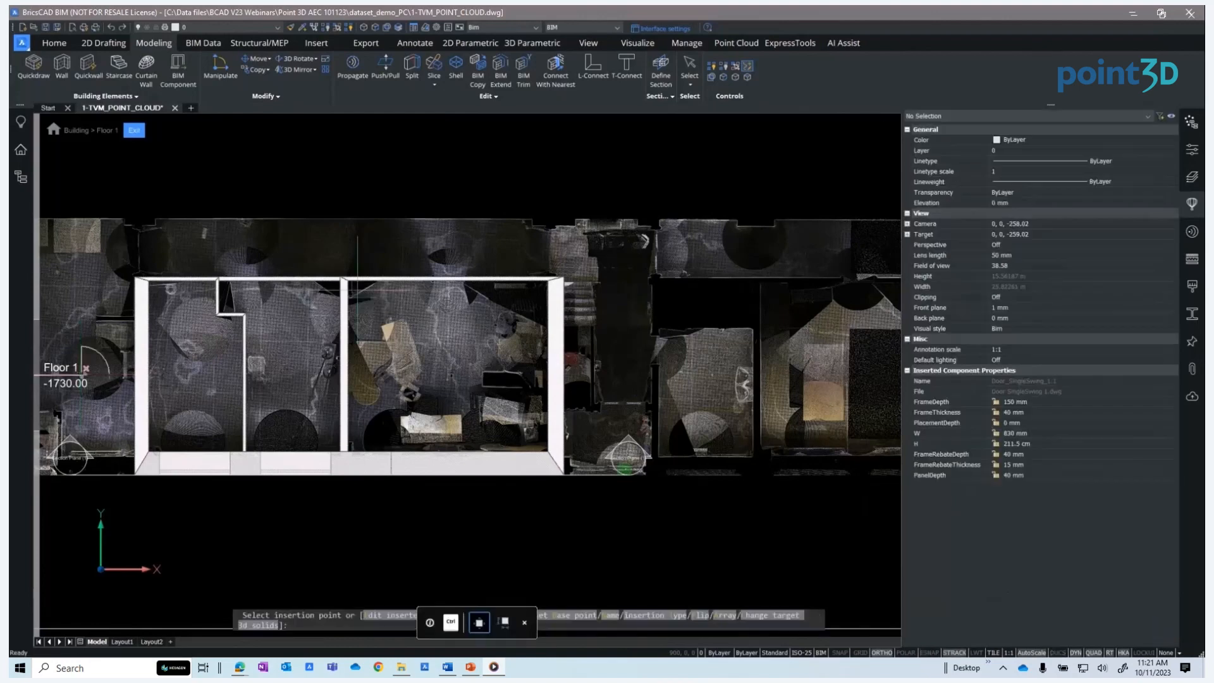
Place two single-swing doors side by side in the upper wall of the left room
{"action": "scroll", "coordinate": [358, 278], "scroll_direction": "up", "scroll_amount": 3}
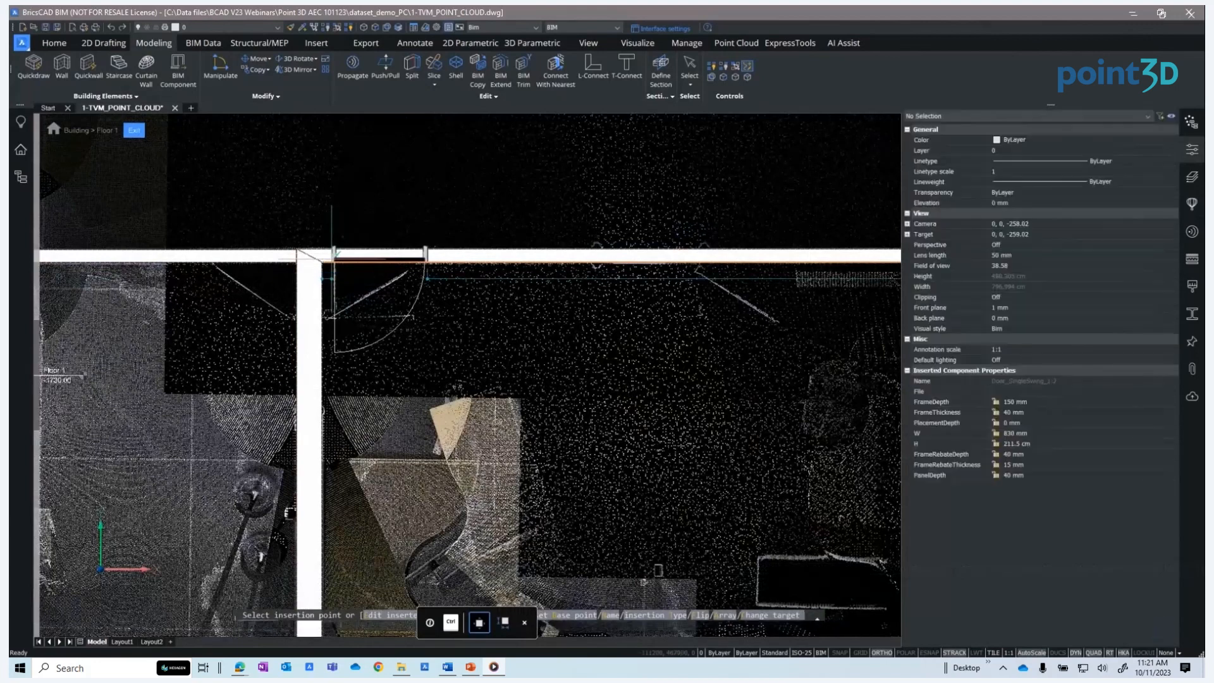
{"action": "left_click", "coordinate": [334, 254]}
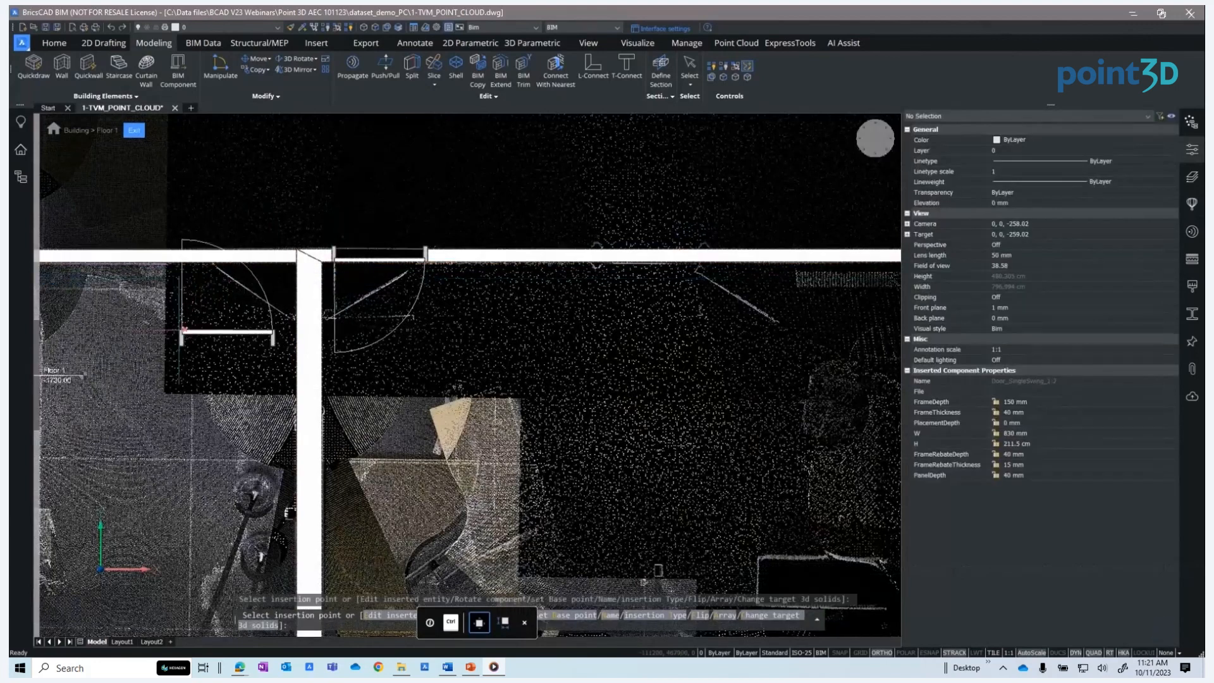
{"action": "left_click", "coordinate": [195, 270]}
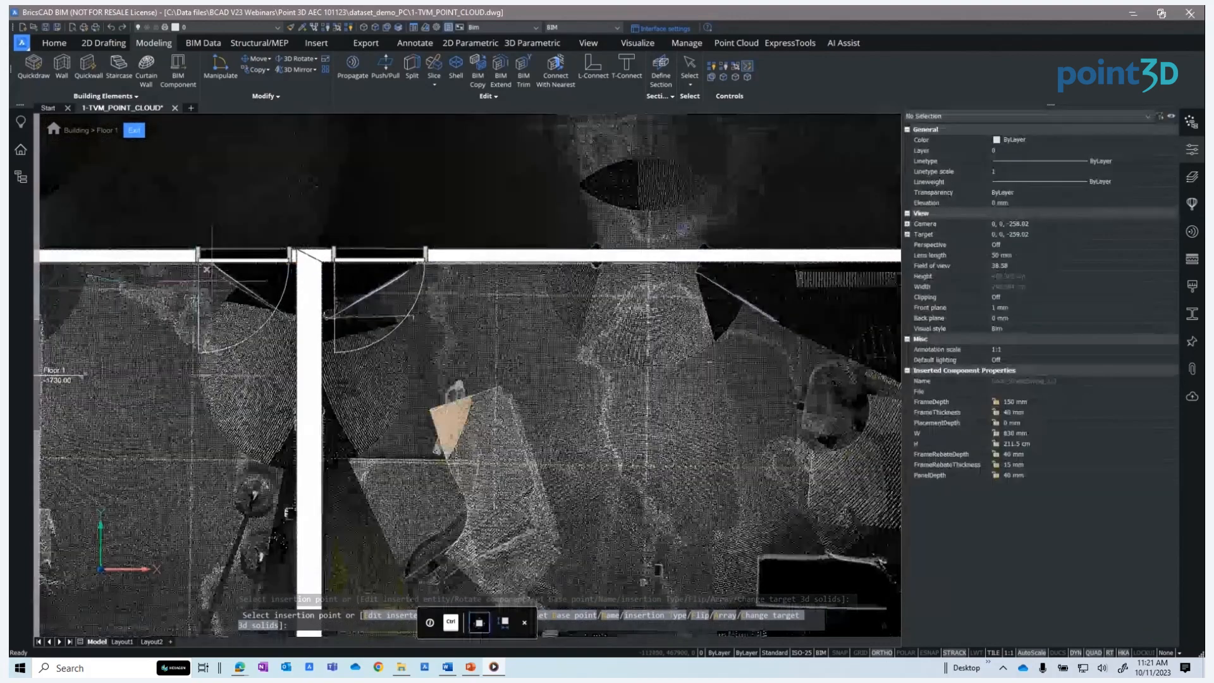
{"action": "key", "text": "Escape"}
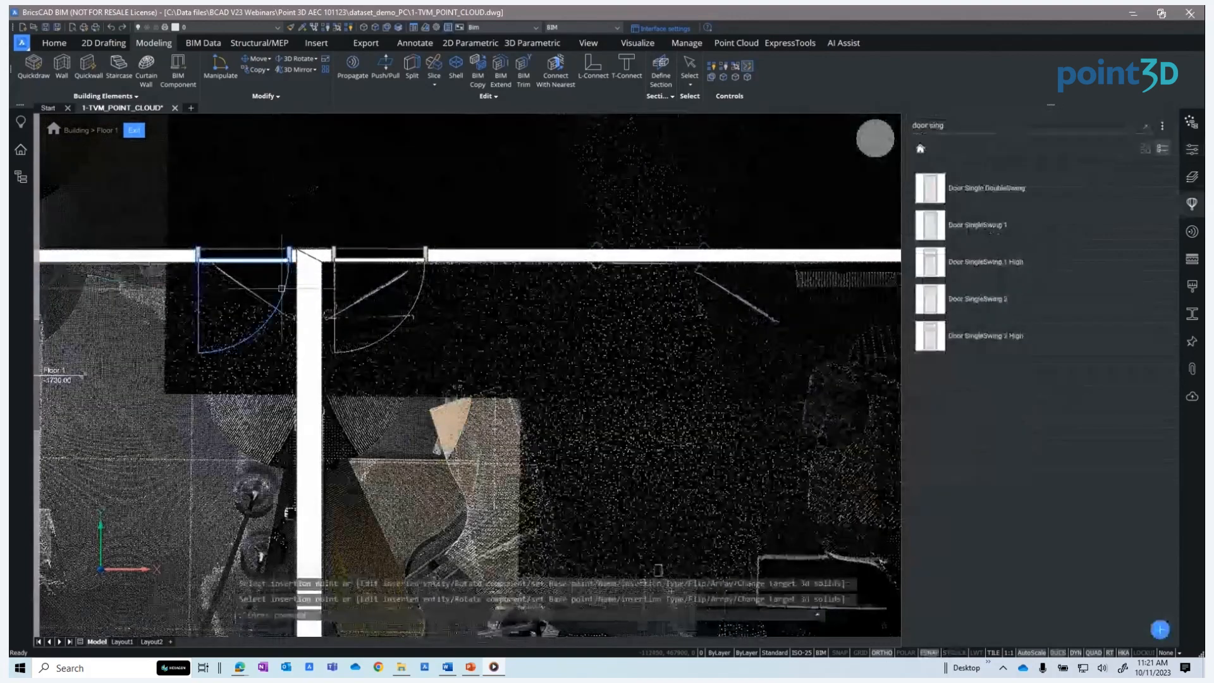
{"action": "left_click", "coordinate": [285, 289]}
{"action": "mouse_move", "coordinate": [294, 290]}
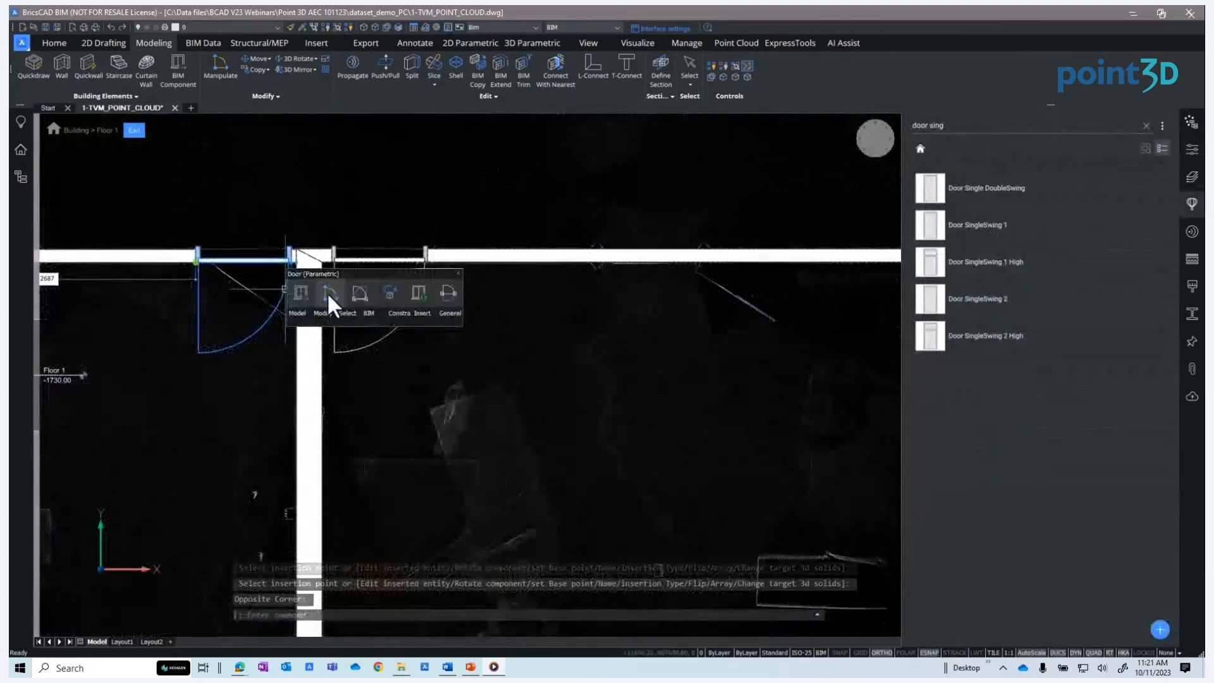
{"action": "left_click", "coordinate": [358, 294]}
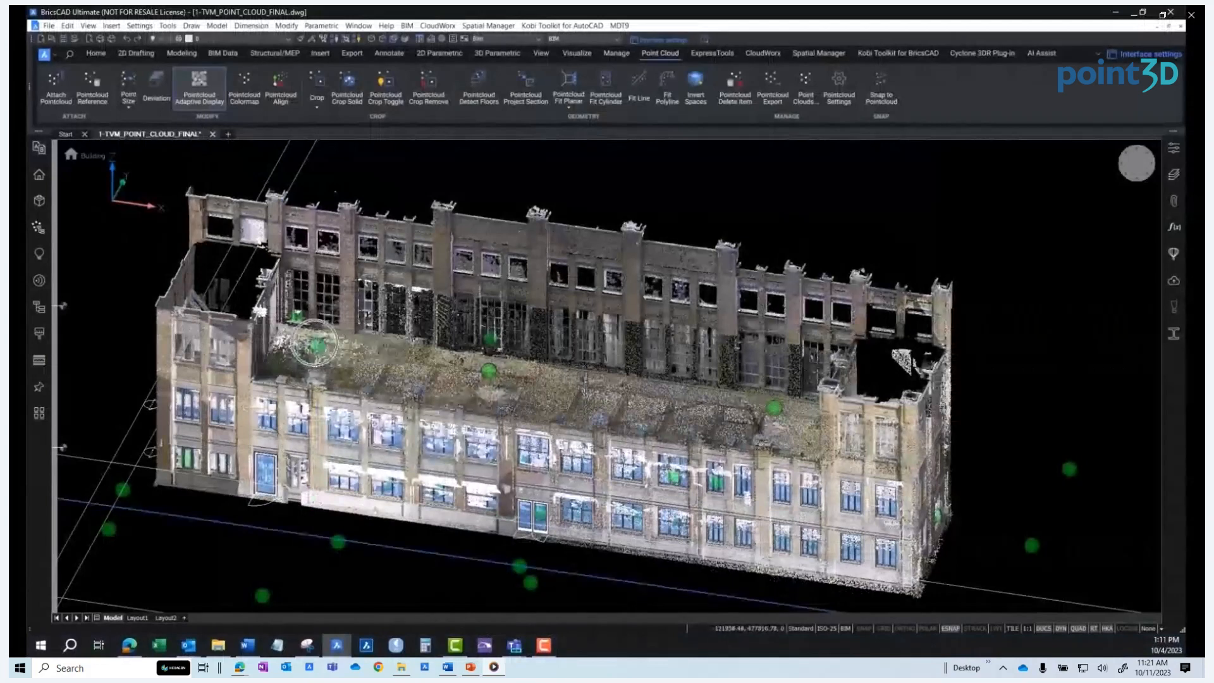
Open the bubble viewer for a scan position and arrange its window beside the point cloud model
{"action": "double_click", "coordinate": [317, 346]}
{"action": "left_click_drag", "start_coordinate": [612, 19], "coordinate": [827, 129]}
{"action": "left_click_drag", "start_coordinate": [1018, 345], "coordinate": [1111, 593]}
{"action": "left_click_drag", "start_coordinate": [726, 410], "coordinate": [1109, 420]}
{"action": "left_click_drag", "start_coordinate": [930, 413], "coordinate": [1057, 397]}
{"action": "left_click_drag", "start_coordinate": [592, 117], "coordinate": [588, 140]}
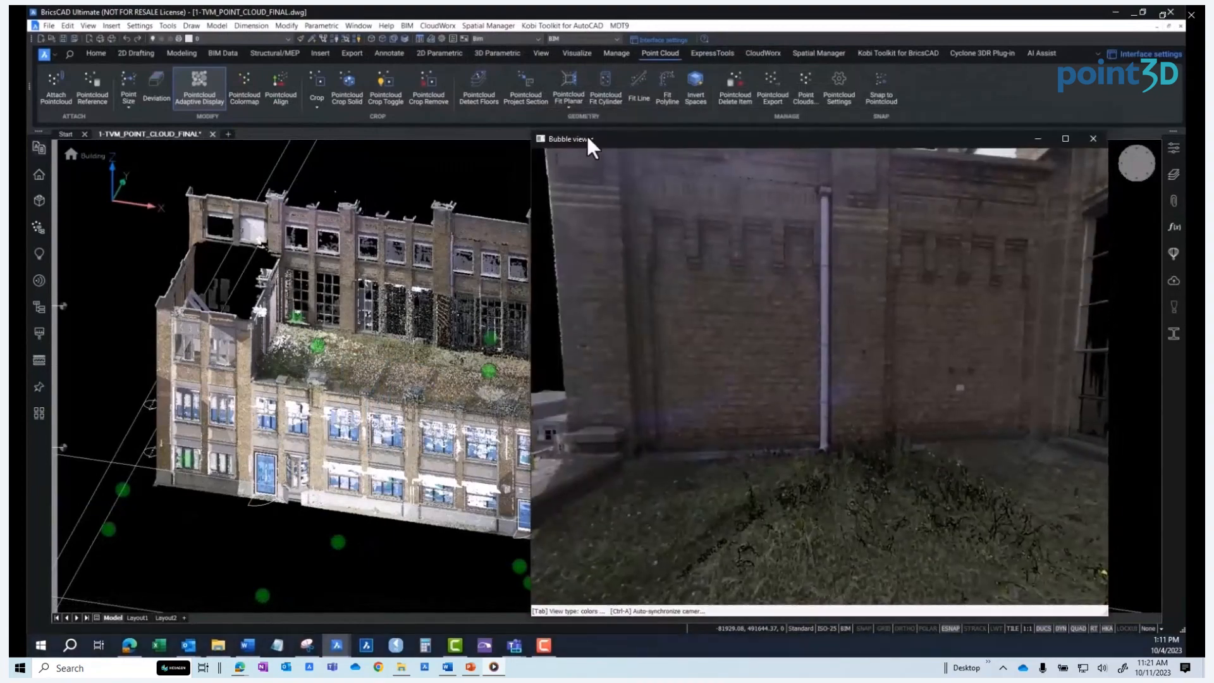
Fit planar surfaces to the brick wall seen in the bubble viewer with Pointcloud Fit Planar and accept them
{"action": "left_click", "coordinate": [572, 78]}
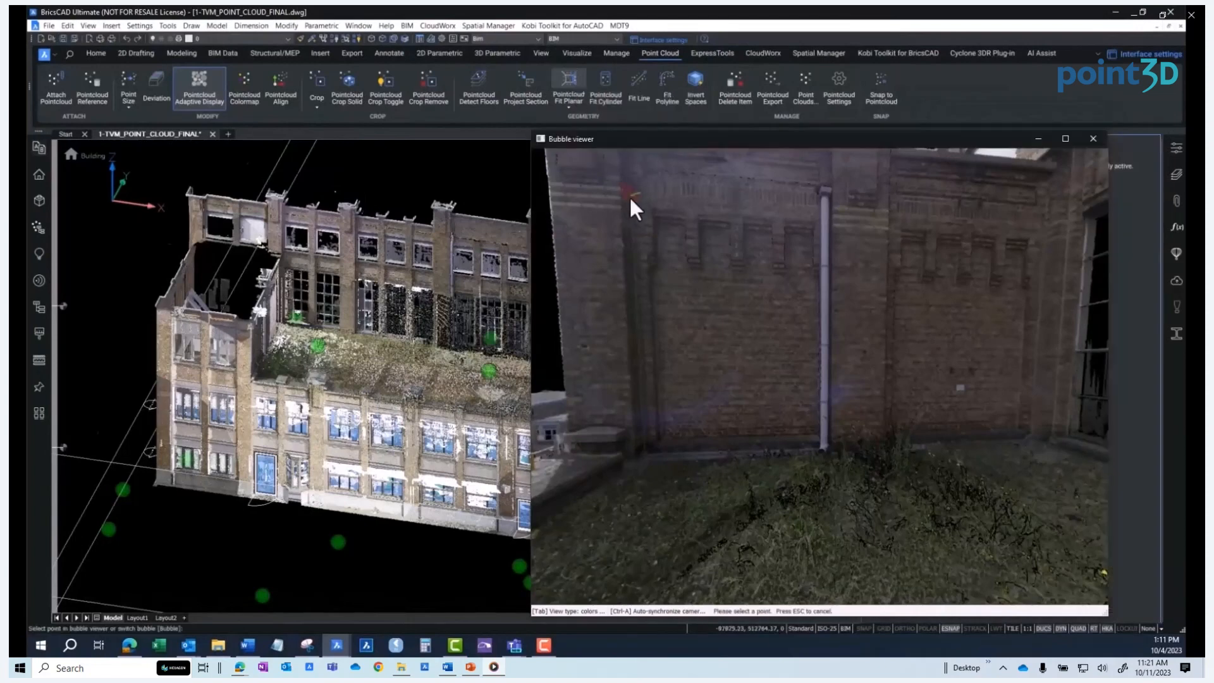
{"action": "left_click", "coordinate": [726, 354]}
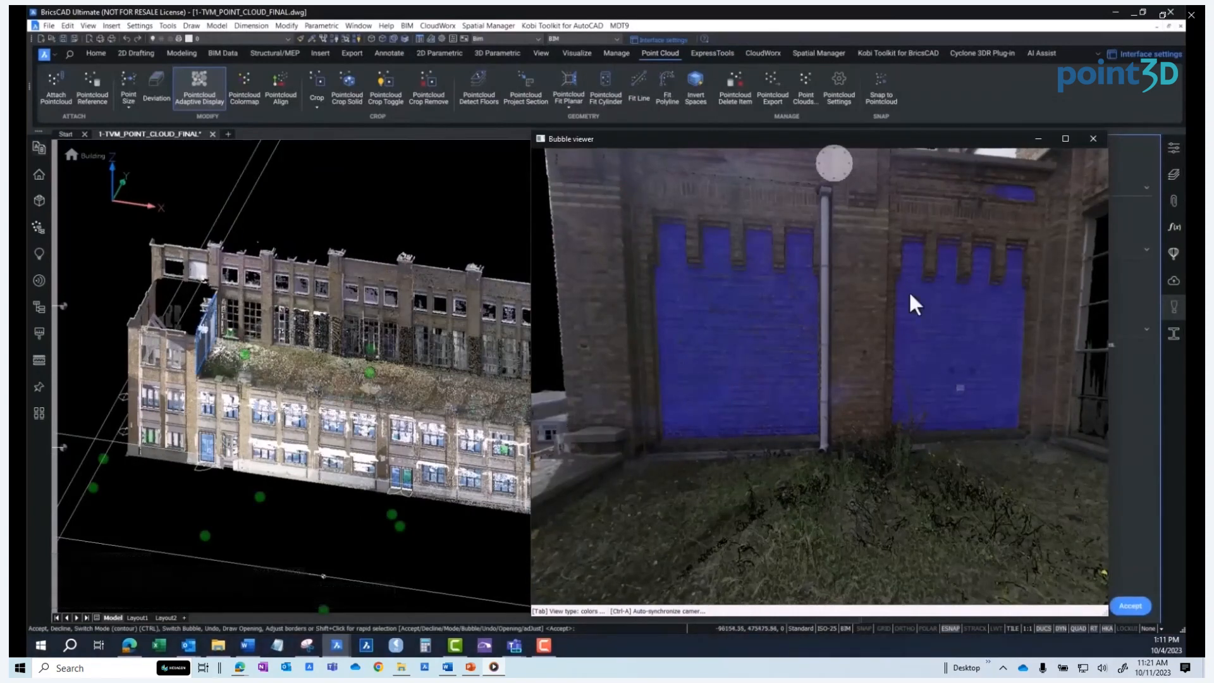
{"action": "left_click", "coordinate": [1093, 139]}
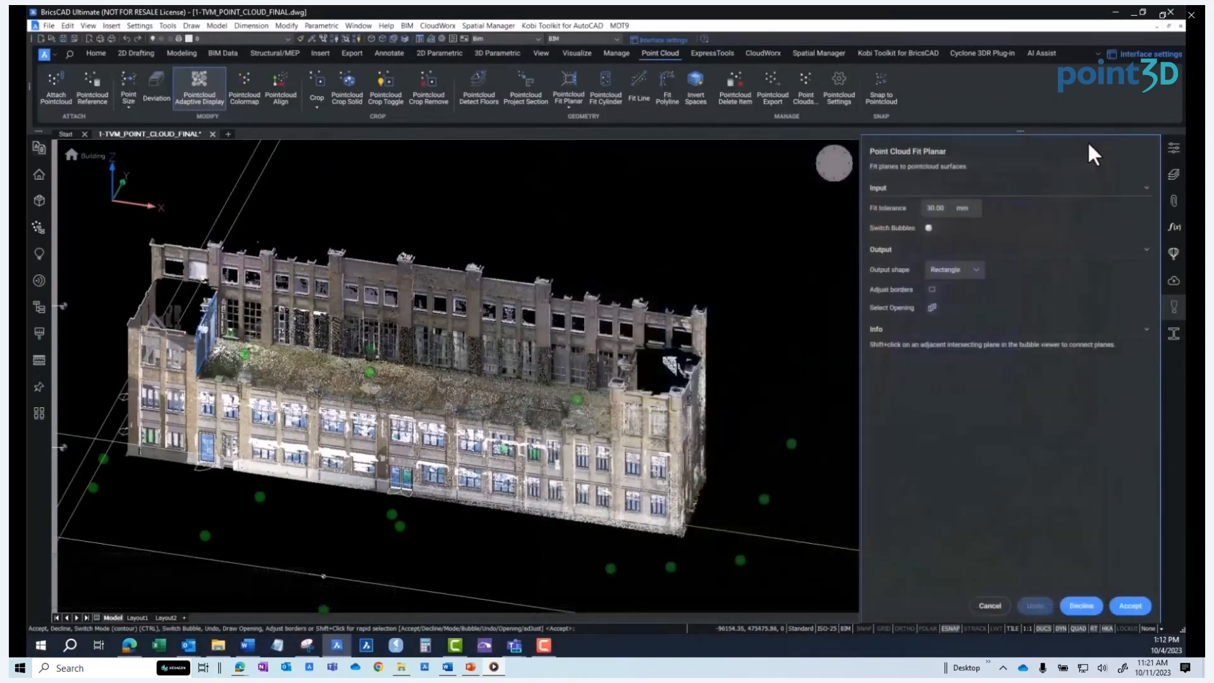
{"action": "left_click", "coordinate": [1125, 606]}
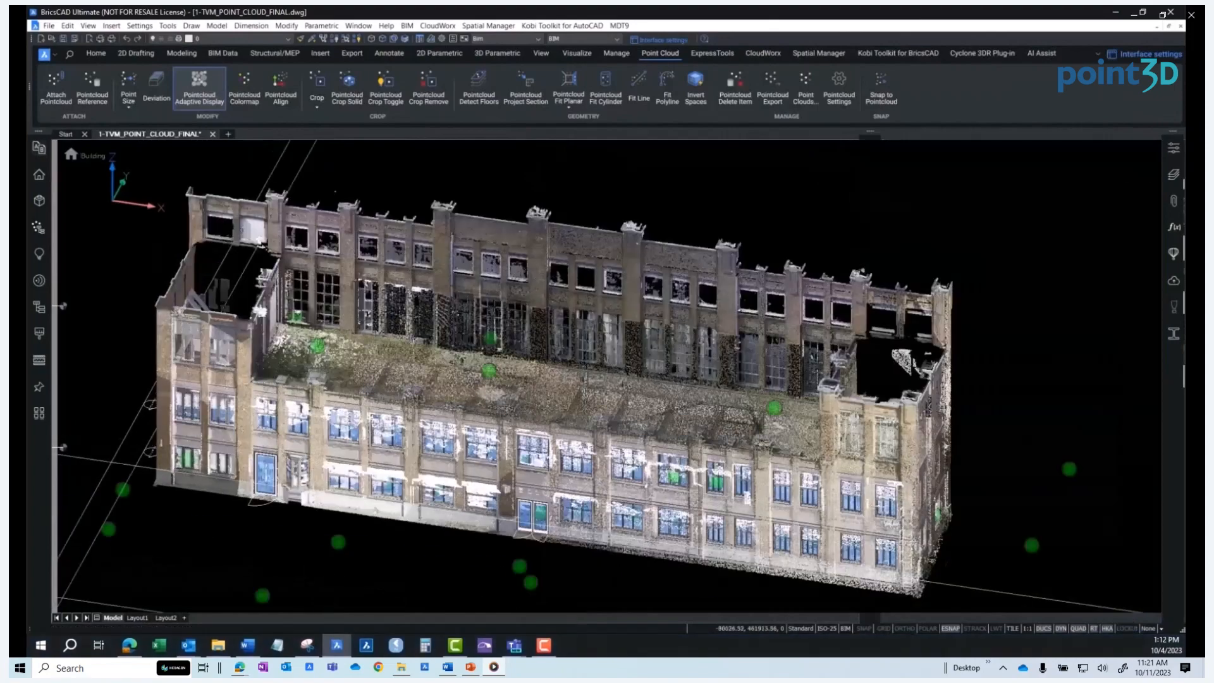
Select the fitted wall plane and run Pointcloud Deviation on it
{"action": "scroll", "coordinate": [249, 313], "scroll_direction": "up", "scroll_amount": 5}
{"action": "left_click", "coordinate": [250, 312]}
{"action": "middle_click_drag", "start_coordinate": [281, 374], "coordinate": [153, 368], "text": "shift"}
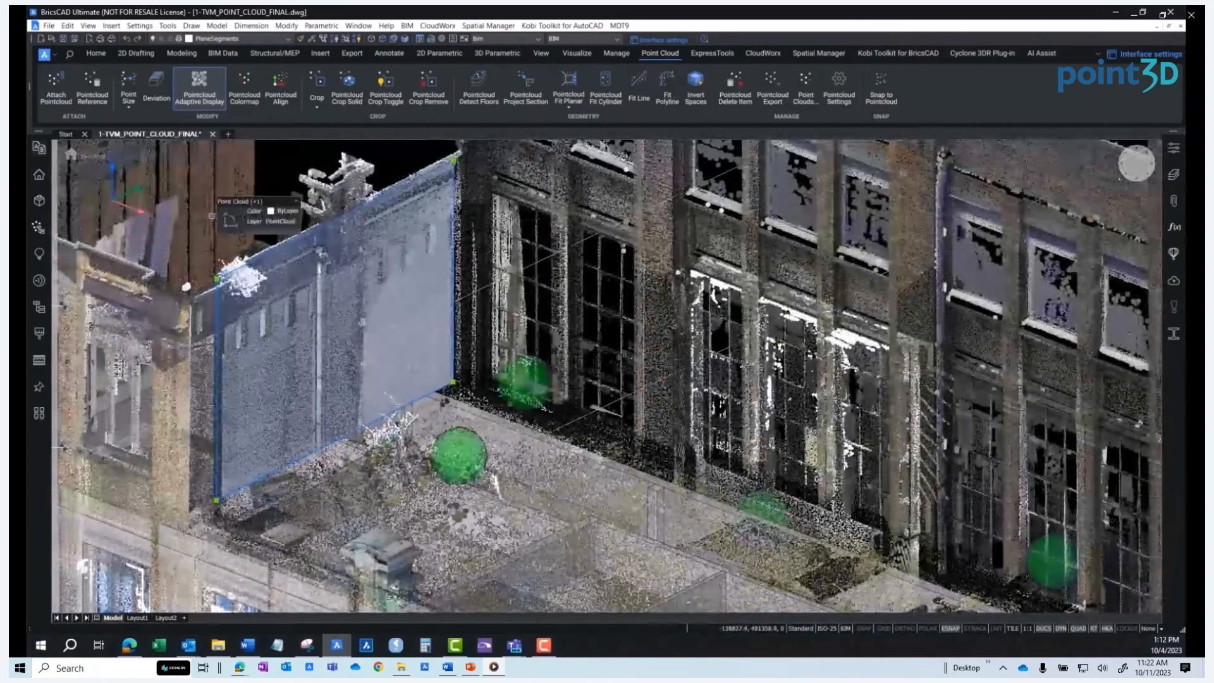
{"action": "left_click", "coordinate": [157, 105]}
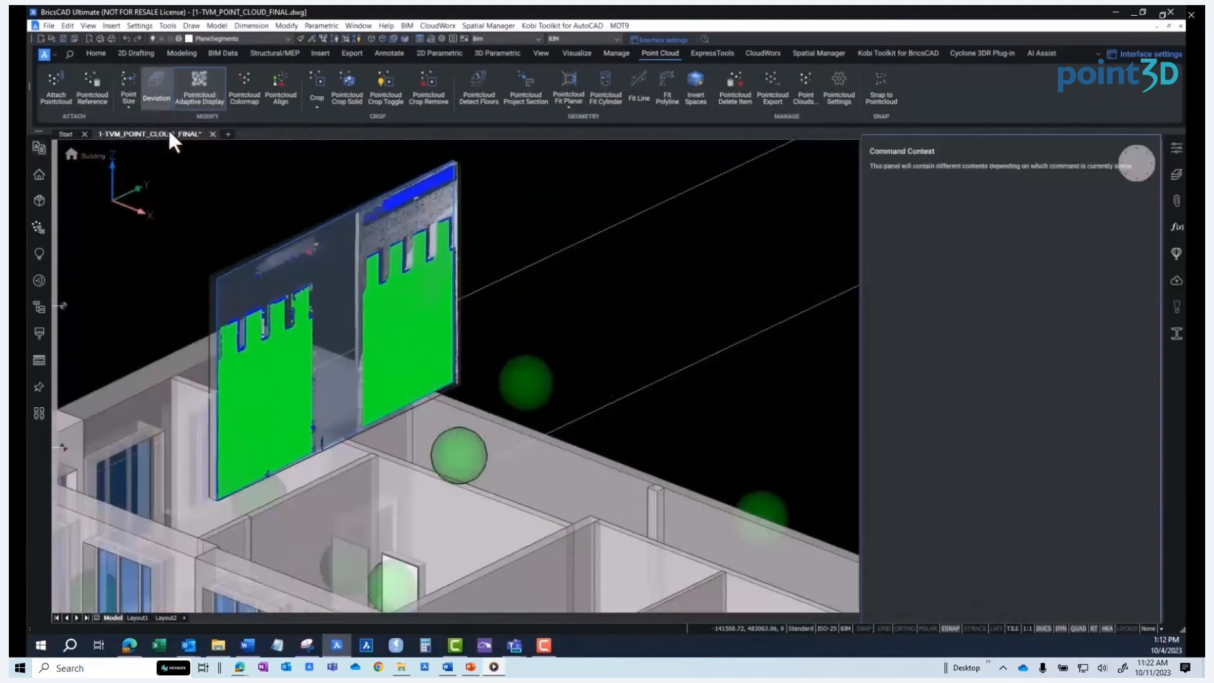
Set the deviation good fit tolerance to 5 mm and bad fit tolerance to 10 mm, then close the panel
{"action": "scroll", "coordinate": [199, 371], "scroll_direction": "up", "scroll_amount": 3}
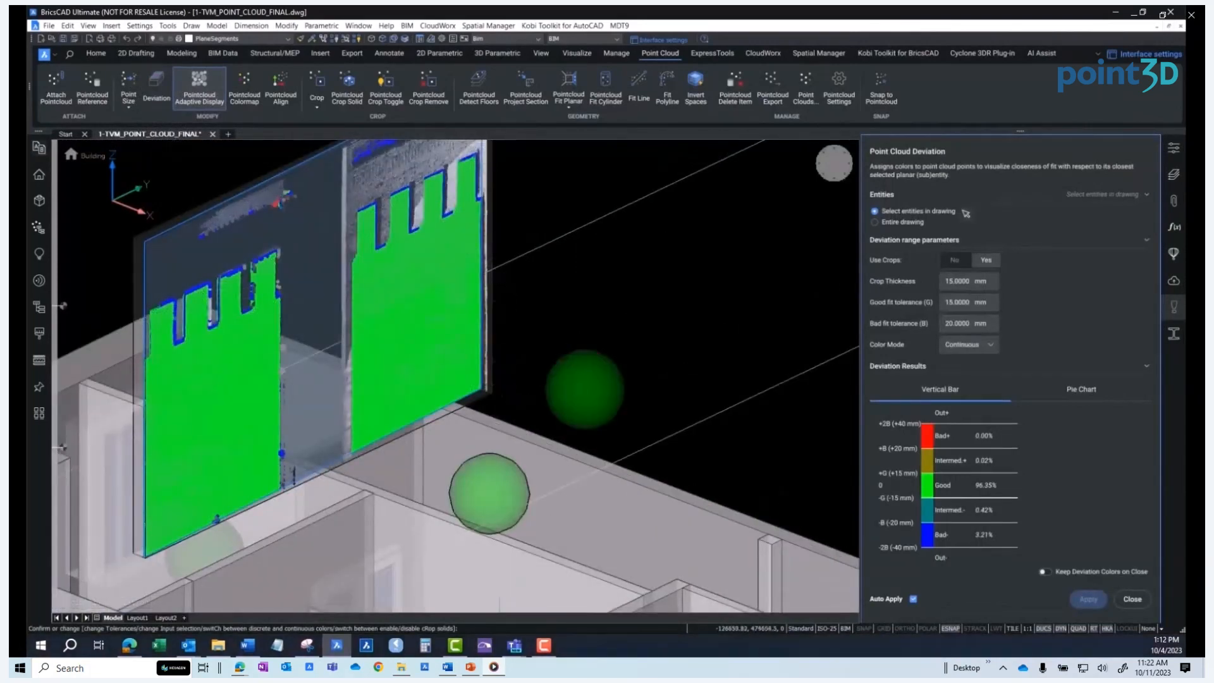
{"action": "left_click", "coordinate": [544, 645]}
{"action": "left_click", "coordinate": [946, 306]}
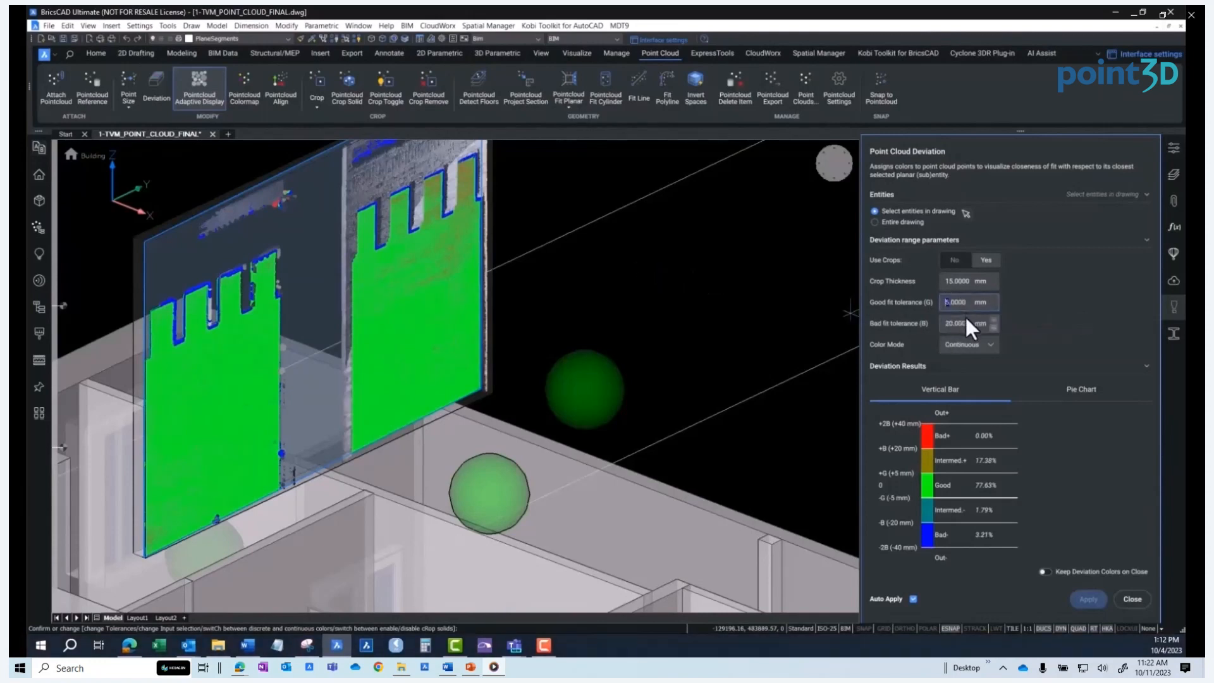
{"action": "left_click", "coordinate": [944, 323]}
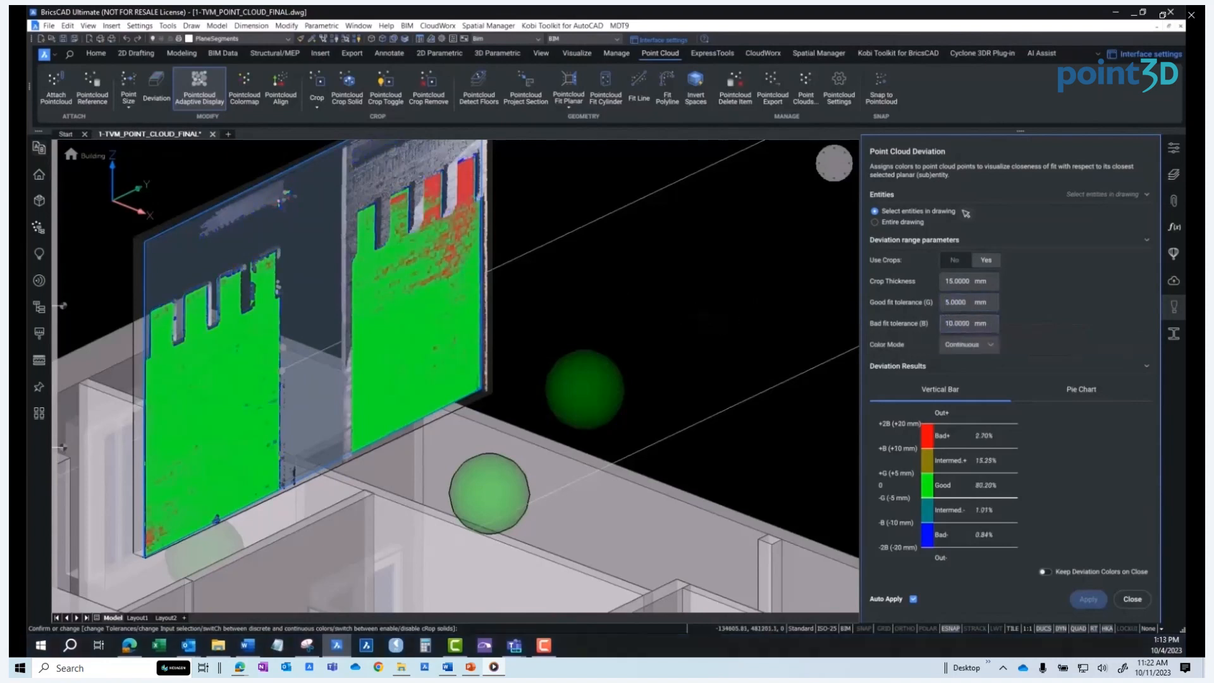
{"action": "middle_click_drag", "start_coordinate": [266, 385], "coordinate": [271, 384]}
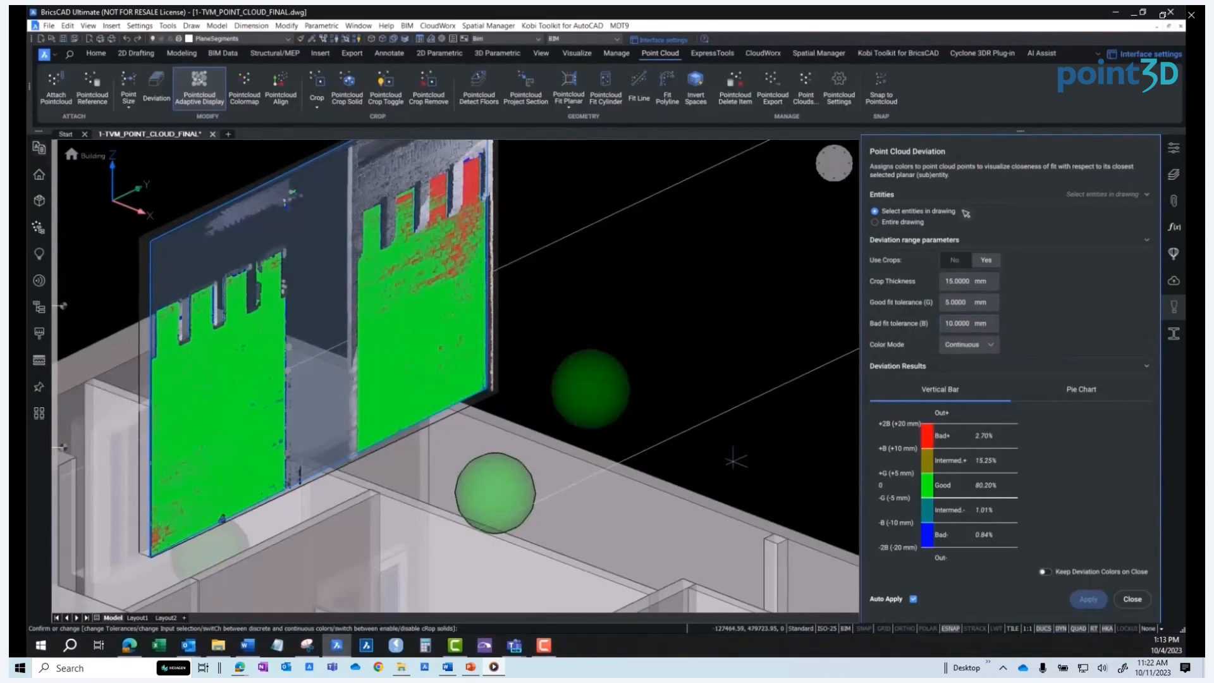
{"action": "left_click", "coordinate": [1132, 599]}
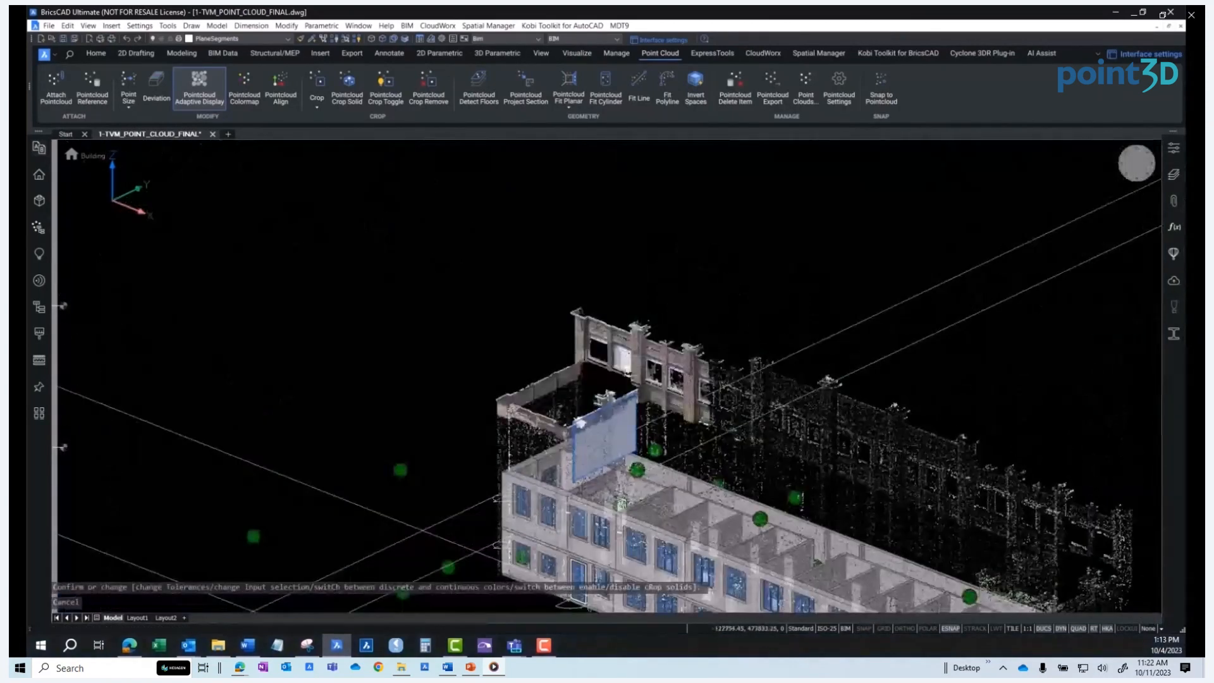
Place a horizontal BIM section through the building model to reveal the floor interior
{"action": "middle_click_drag", "start_coordinate": [587, 507], "coordinate": [617, 476], "text": "shift"}
{"action": "scroll", "coordinate": [617, 476], "scroll_direction": "up", "scroll_amount": 2}
{"action": "key", "text": "Escape"}
{"action": "key", "text": "Escape"}
{"action": "key", "text": "Escape"}
{"action": "right_click", "coordinate": [685, 498]}
{"action": "mouse_move", "coordinate": [694, 522]}
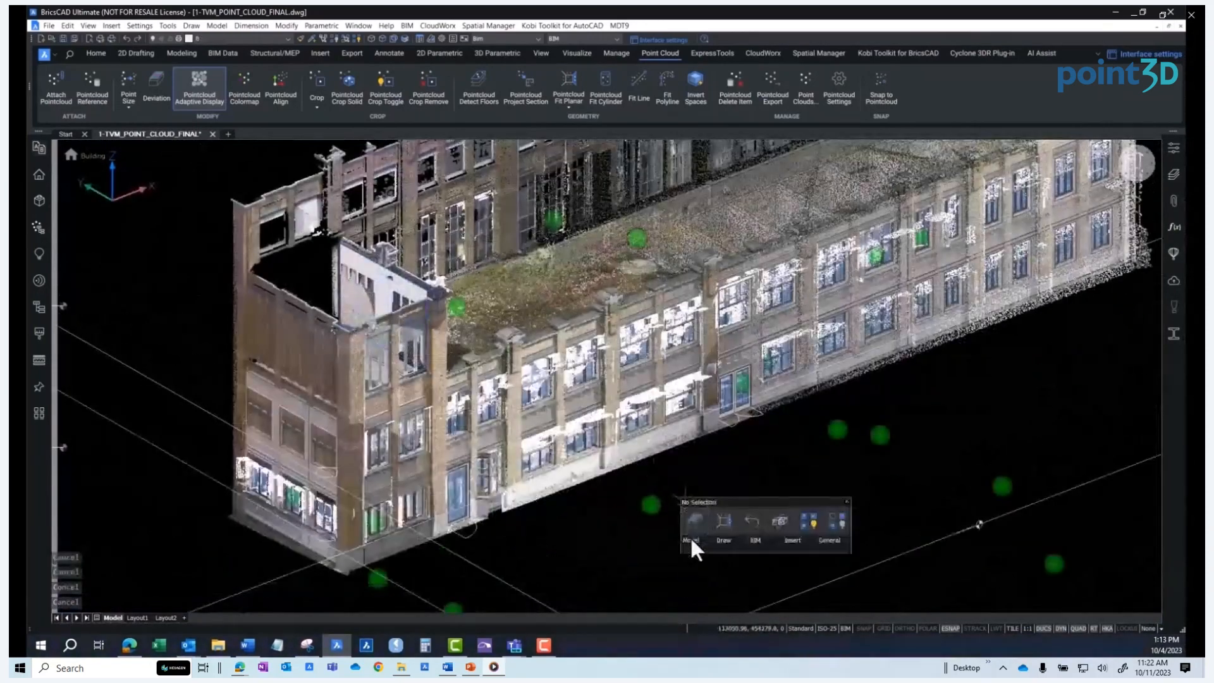
{"action": "left_click", "coordinate": [828, 568]}
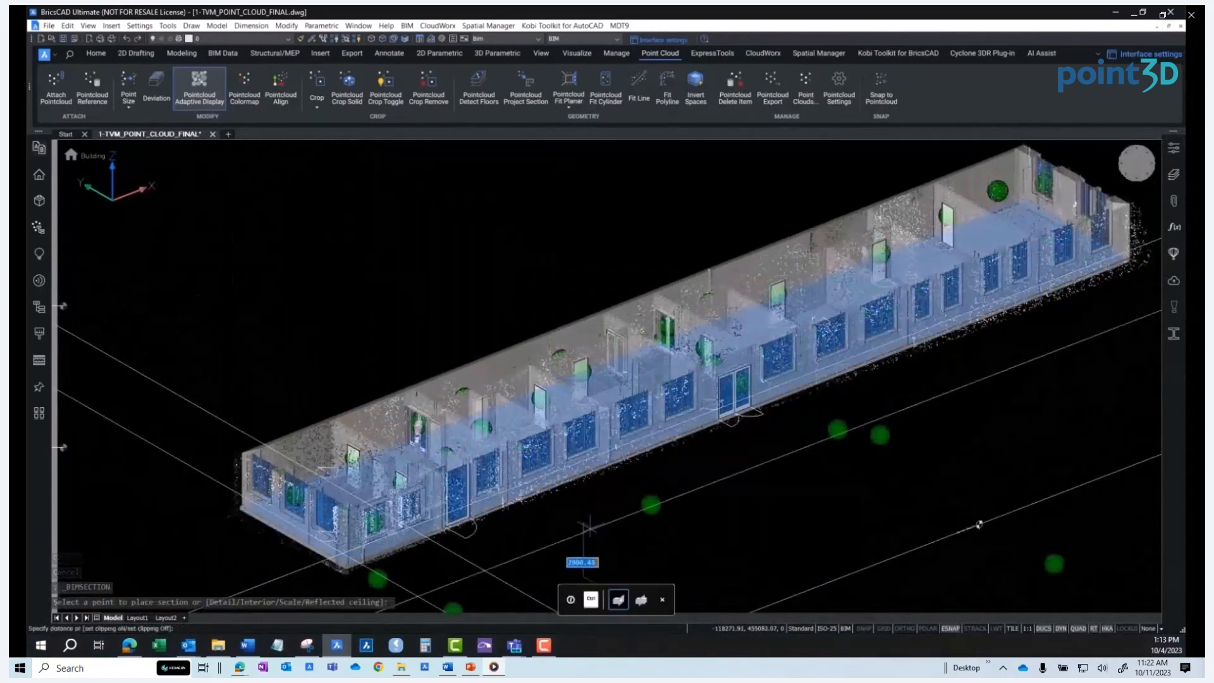
{"action": "left_click", "coordinate": [589, 527]}
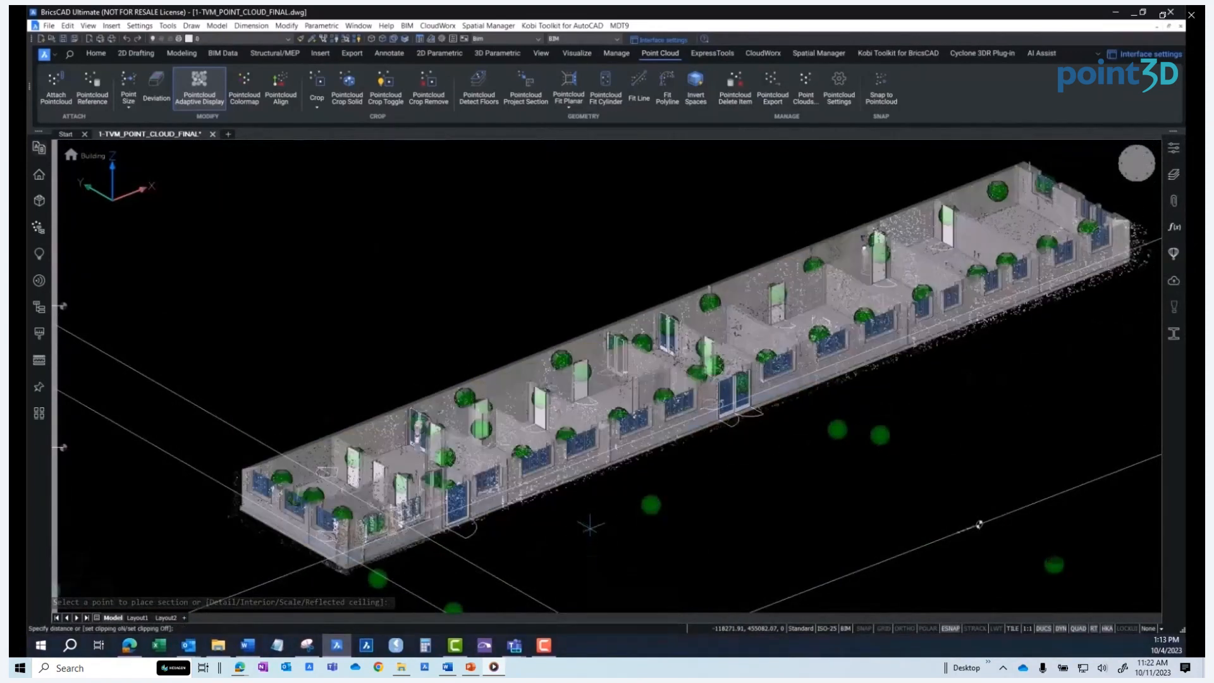
Run Pointcloud Deviation on the sectioned floor slabs and set the bad fit tolerance to 20 mm
{"action": "scroll", "coordinate": [434, 534], "scroll_direction": "up", "scroll_amount": 6}
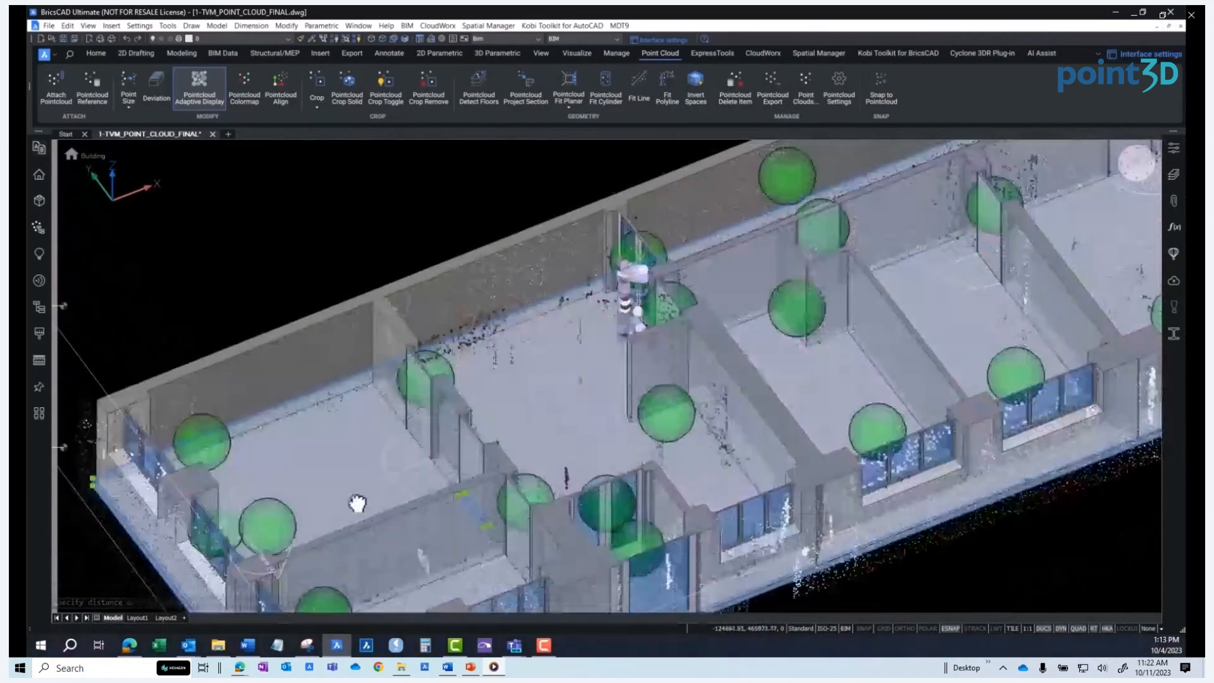
{"action": "scroll", "coordinate": [355, 504], "scroll_direction": "up", "scroll_amount": 3}
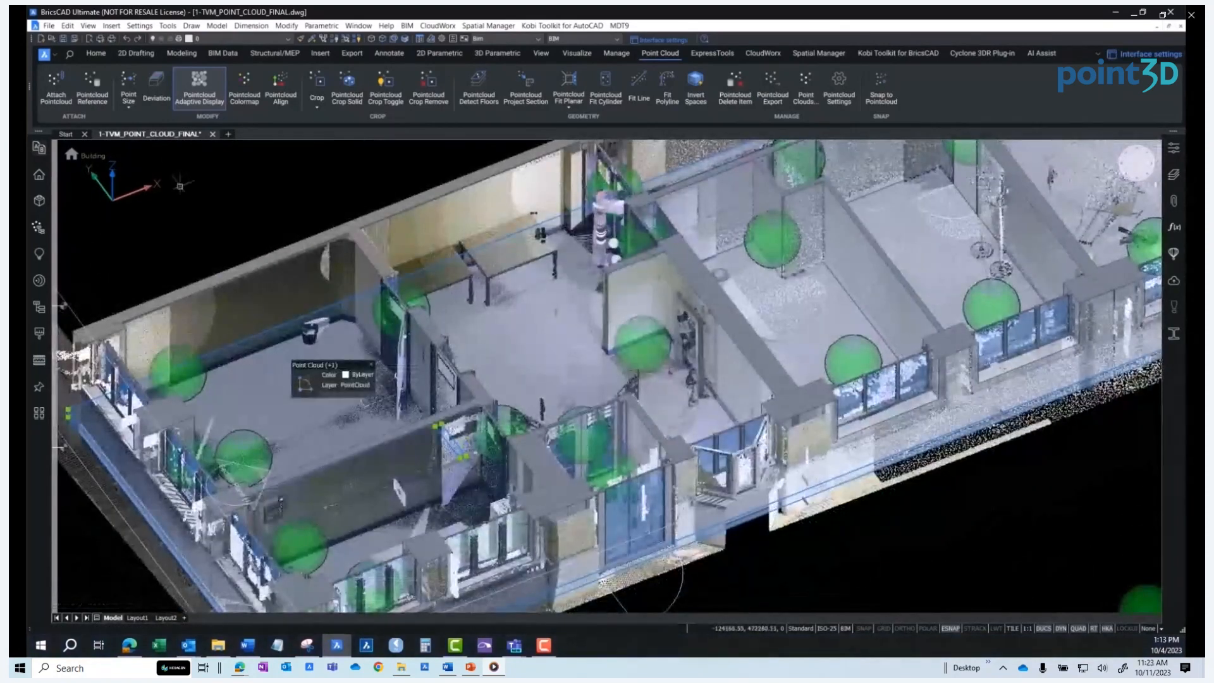
{"action": "left_click", "coordinate": [157, 100]}
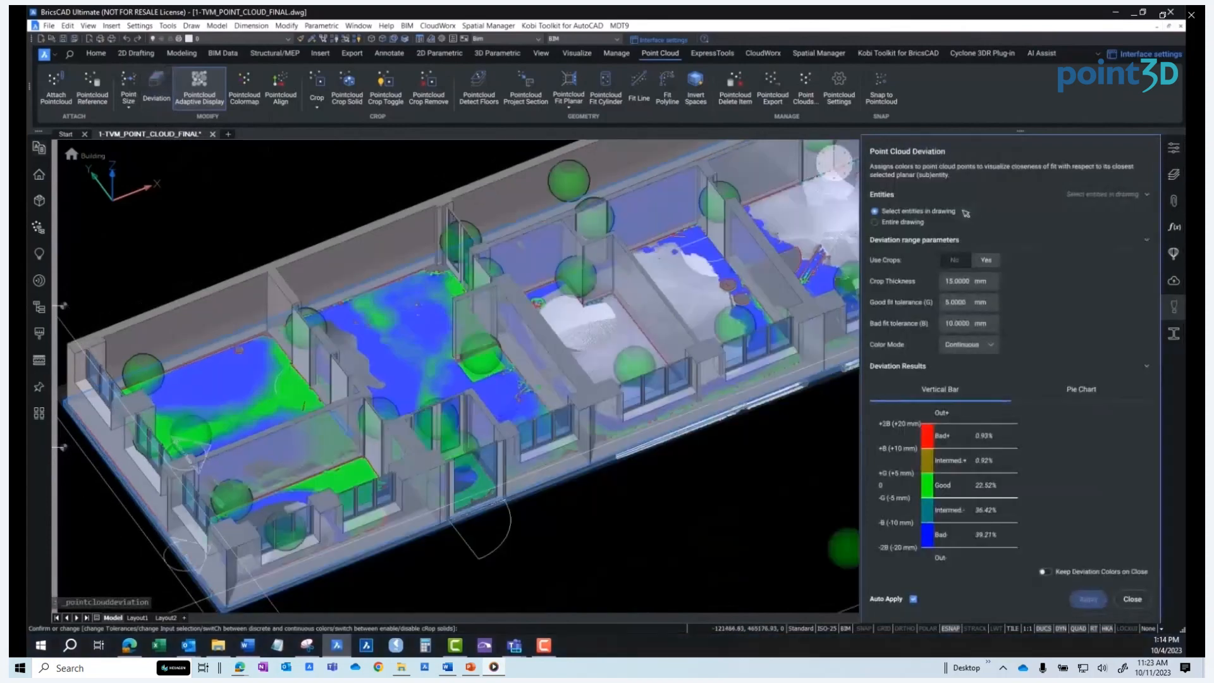
{"action": "left_click", "coordinate": [950, 325]}
{"action": "key", "text": "BackSpace"}
{"action": "type", "text": "2"}
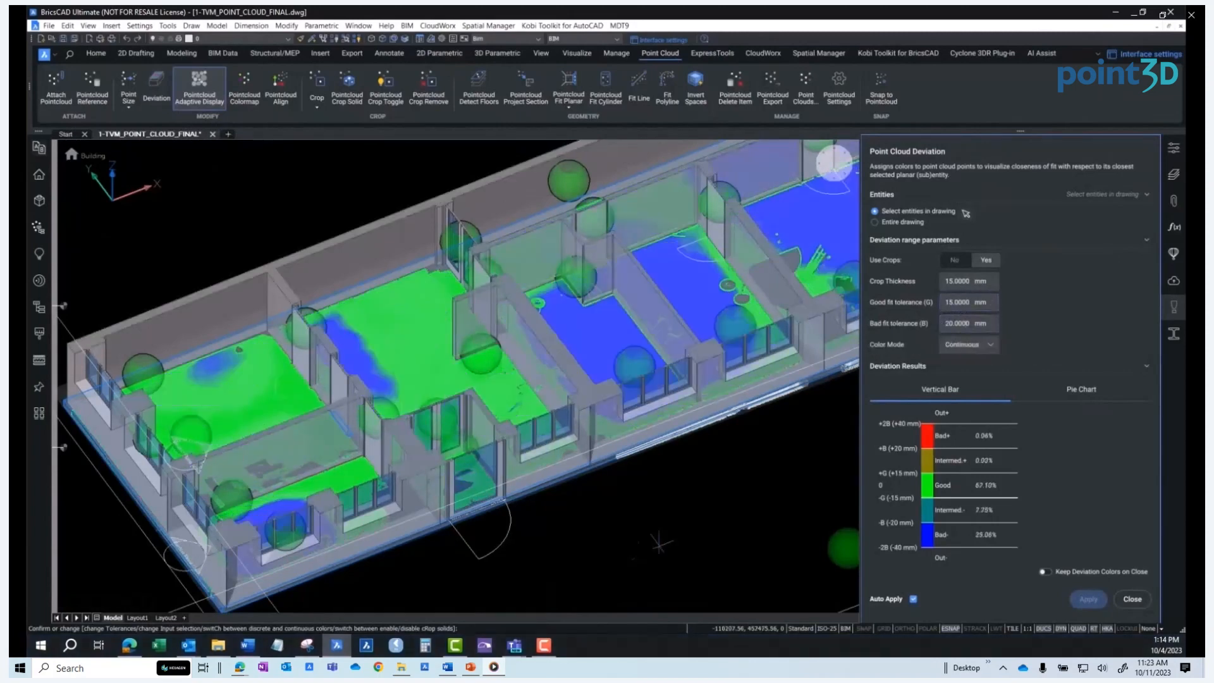
Orbit around the floors to examine the deviation colouring
{"action": "middle_click_drag", "start_coordinate": [718, 333], "coordinate": [393, 482]}
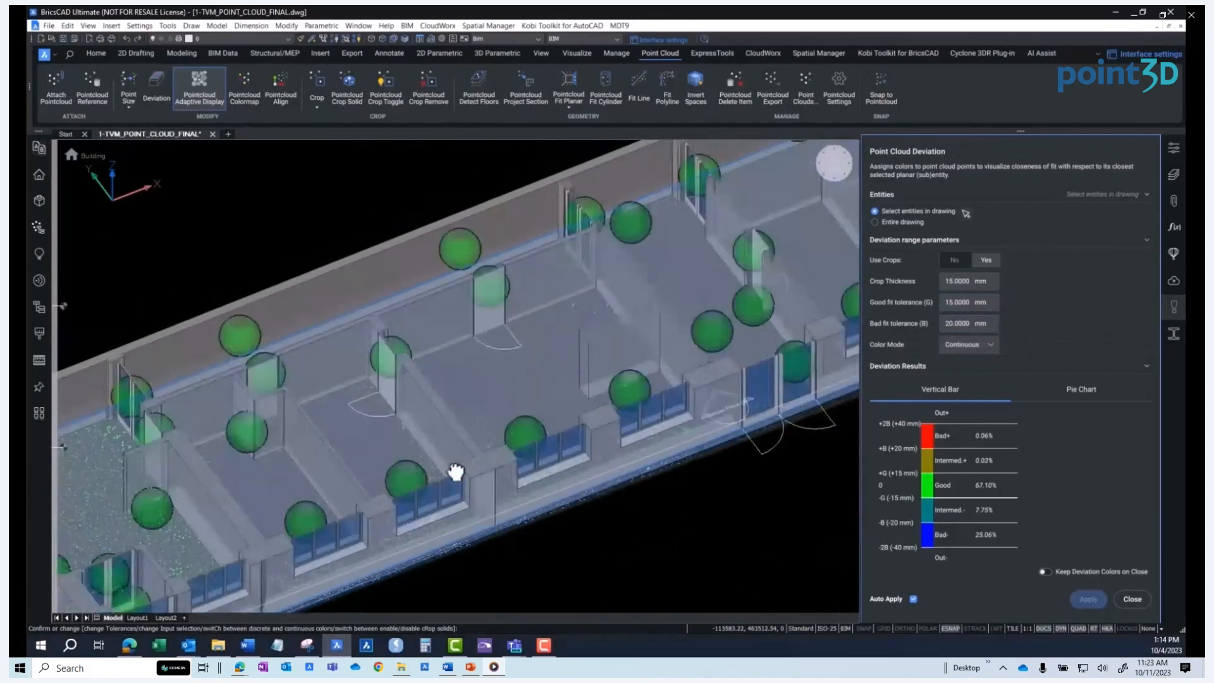
{"action": "middle_click_drag", "start_coordinate": [496, 463], "coordinate": [621, 411]}
{"action": "middle_click_drag", "start_coordinate": [655, 357], "coordinate": [290, 488]}
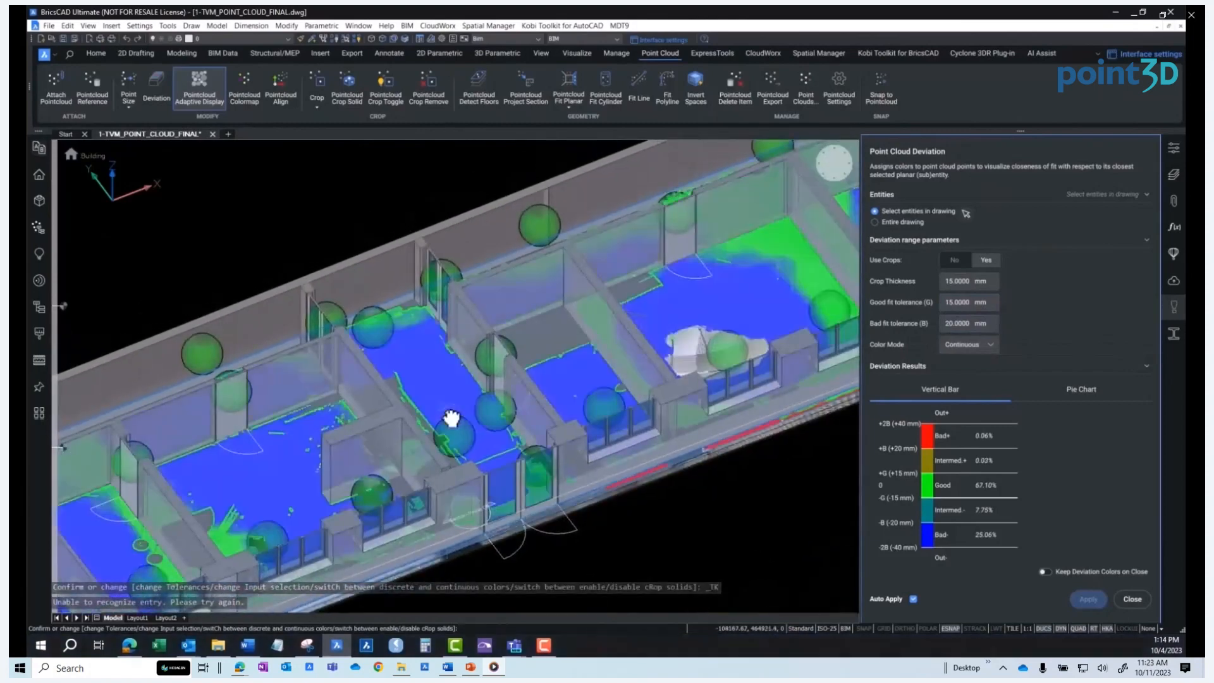
{"action": "middle_click_drag", "start_coordinate": [716, 302], "coordinate": [400, 467]}
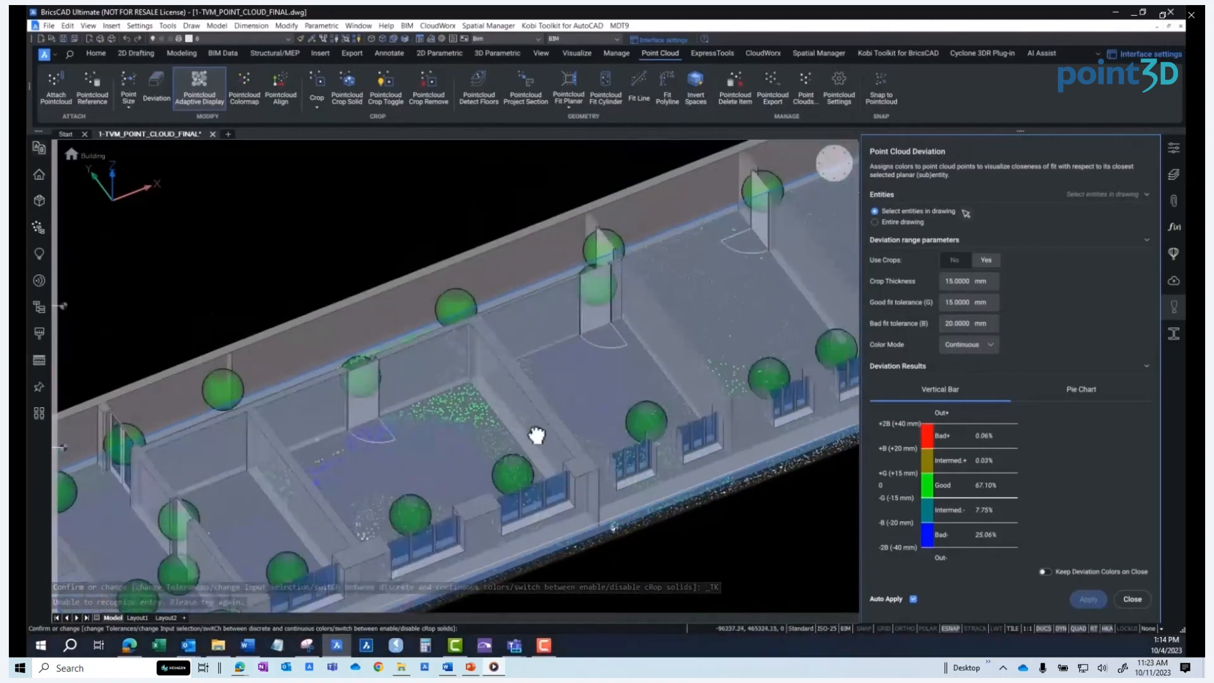
{"action": "middle_click_drag", "start_coordinate": [537, 434], "coordinate": [493, 383]}
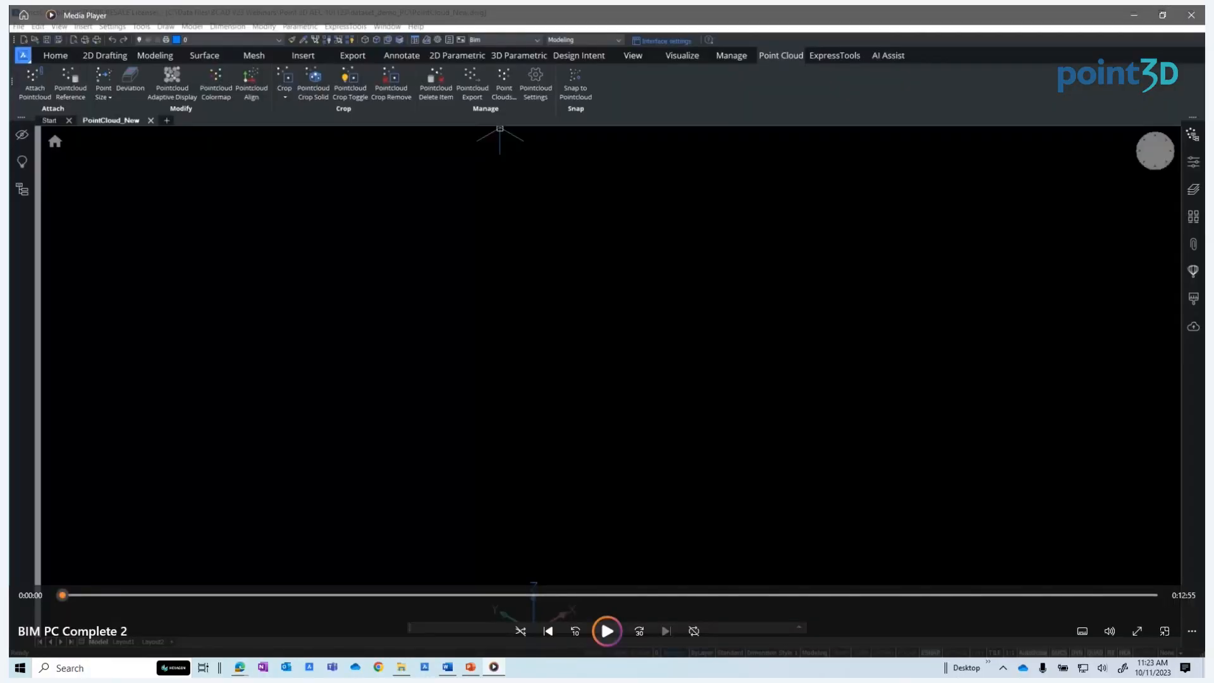
Switch to PowerPoint and present the slideshow from the demonstration slide to the Wrap-Up slide
{"action": "left_click", "coordinate": [471, 668]}
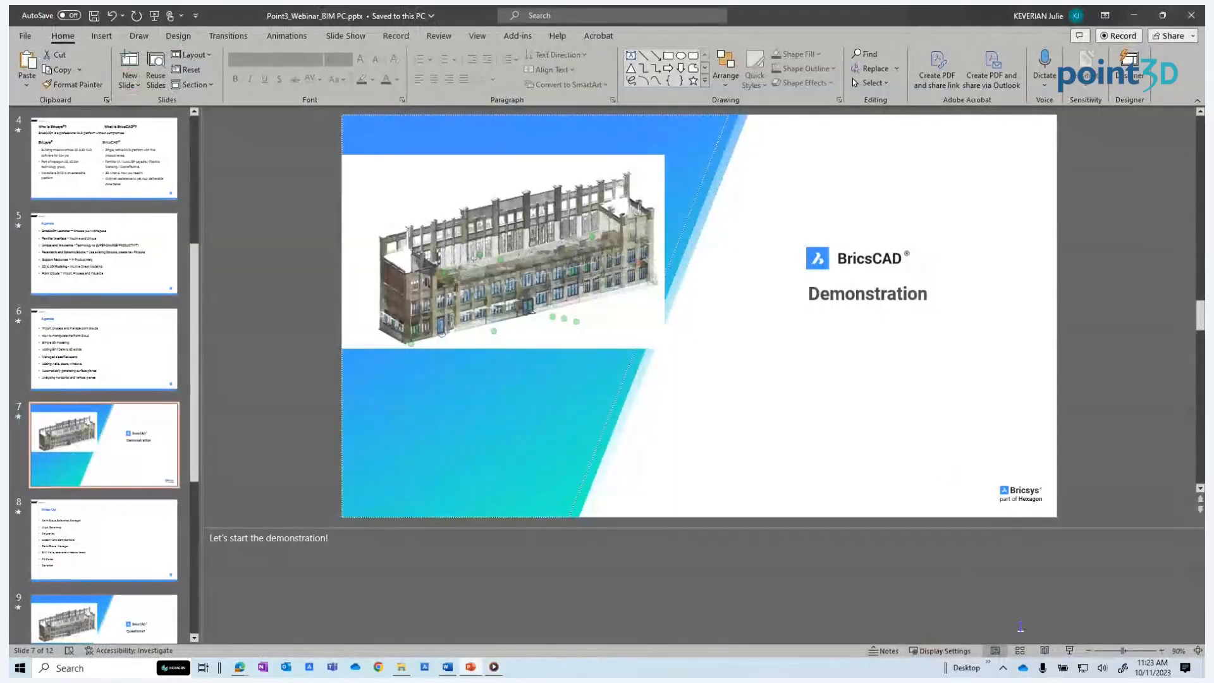
{"action": "left_click", "coordinate": [1070, 651]}
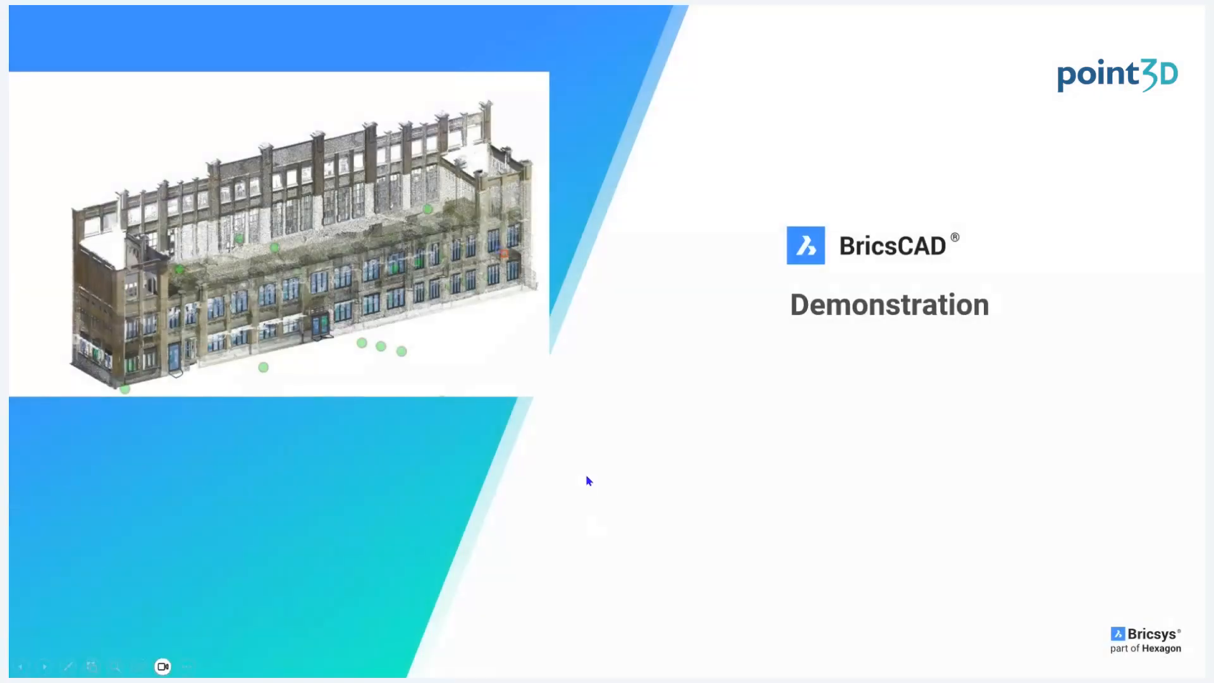
{"action": "key", "text": "Right"}
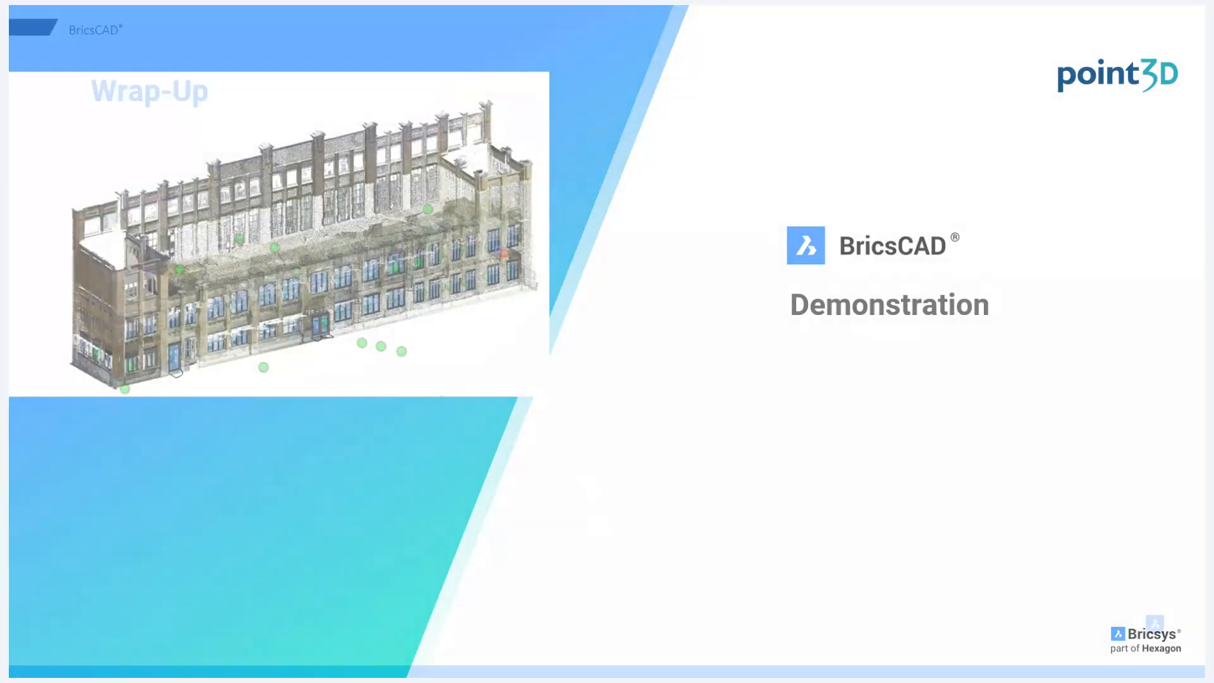
{"action": "key", "text": "Right"}
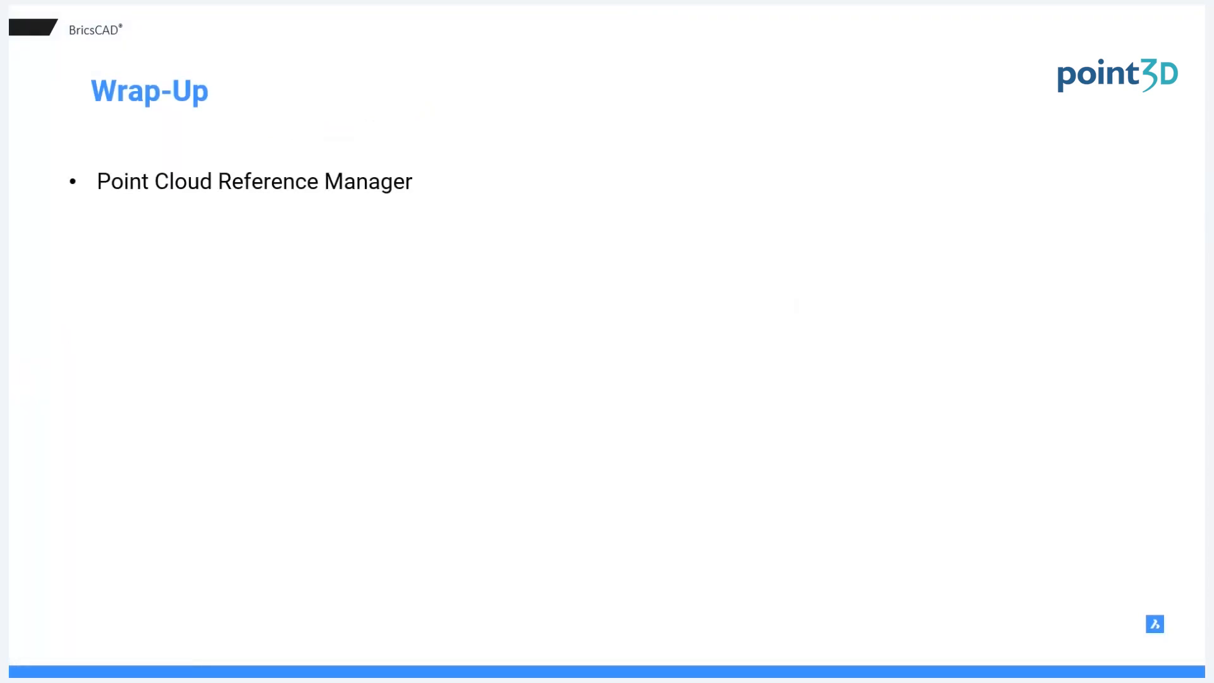